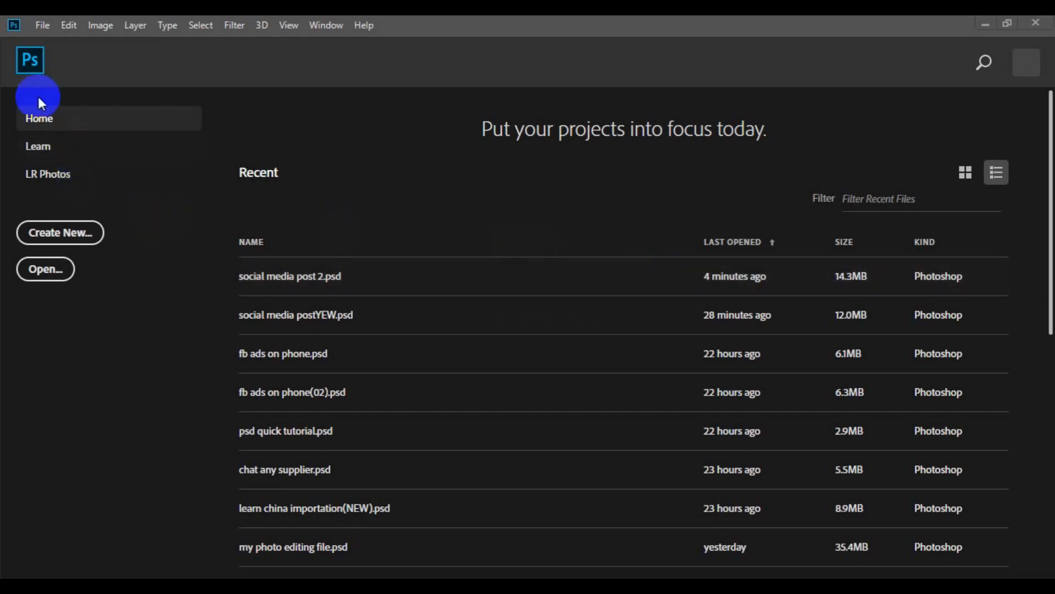
Start a new document and name it "Amazing visiting card"
{"action": "left_click", "coordinate": [70, 234]}
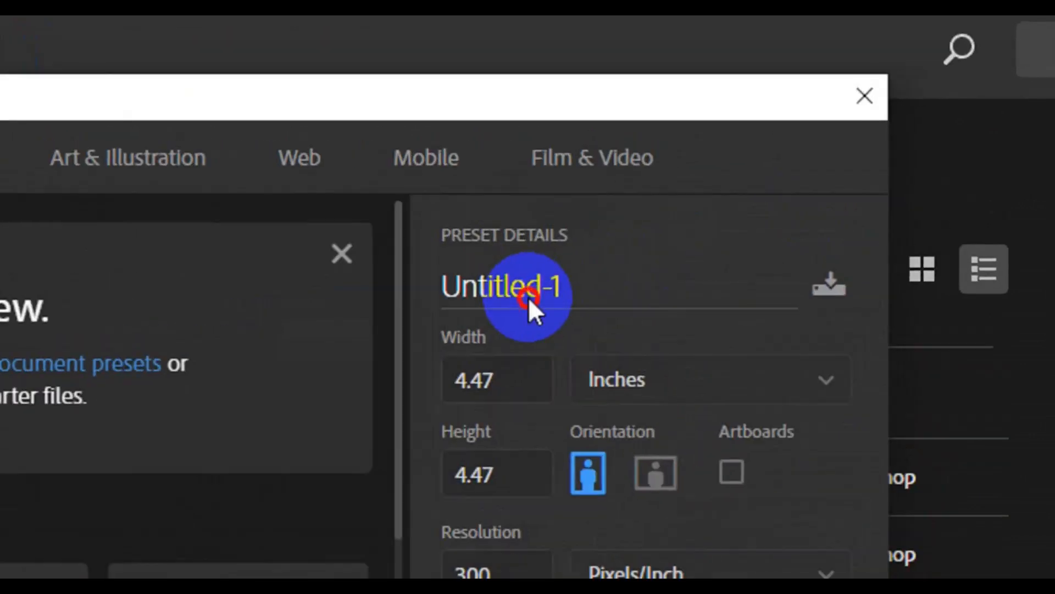
{"action": "left_click", "coordinate": [529, 297]}
{"action": "key", "text": "ctrl+a"}
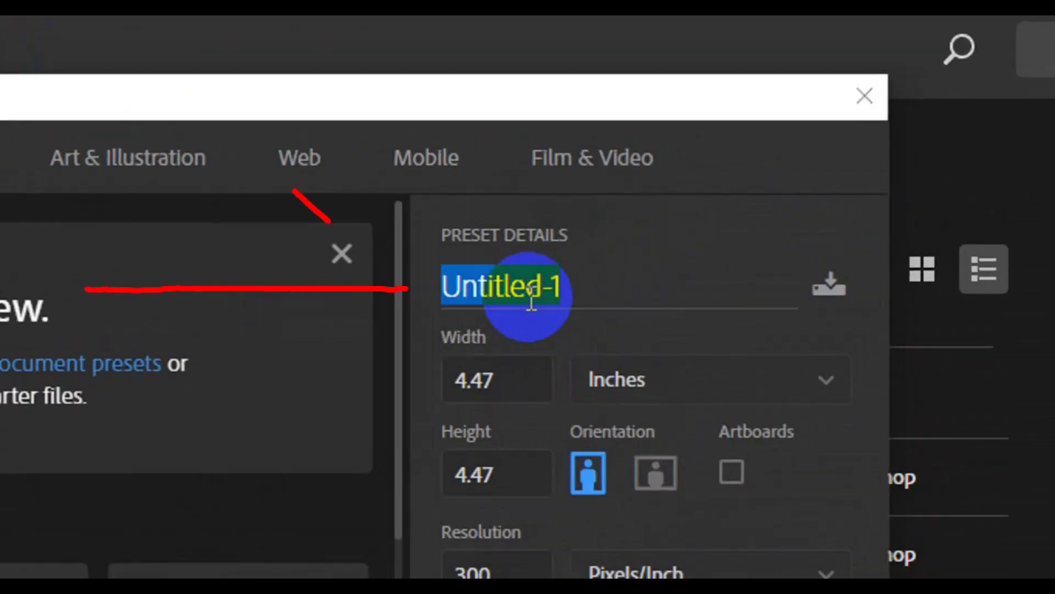
{"action": "key", "text": "BackSpace"}
{"action": "type", "text": "Amaz"}
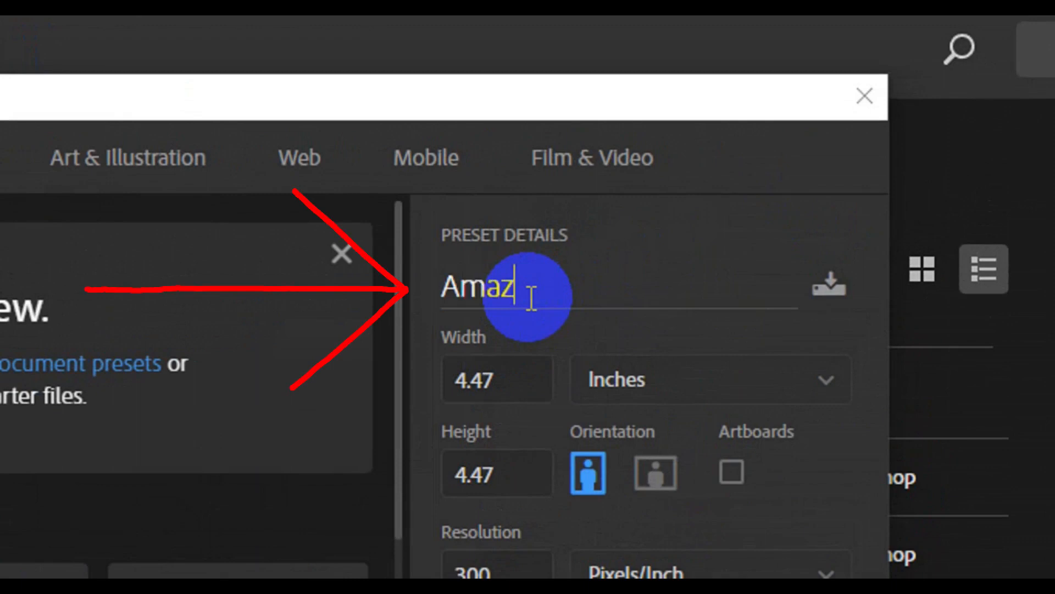
{"action": "type", "text": "ing viv"}
{"action": "key", "text": "BackSpace"}
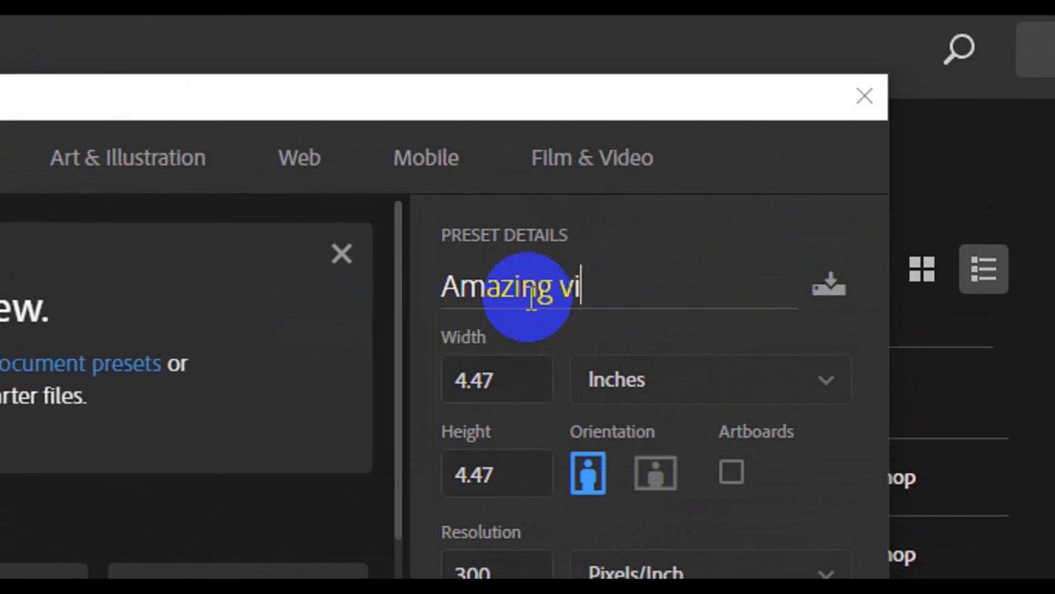
{"action": "type", "text": "sit"}
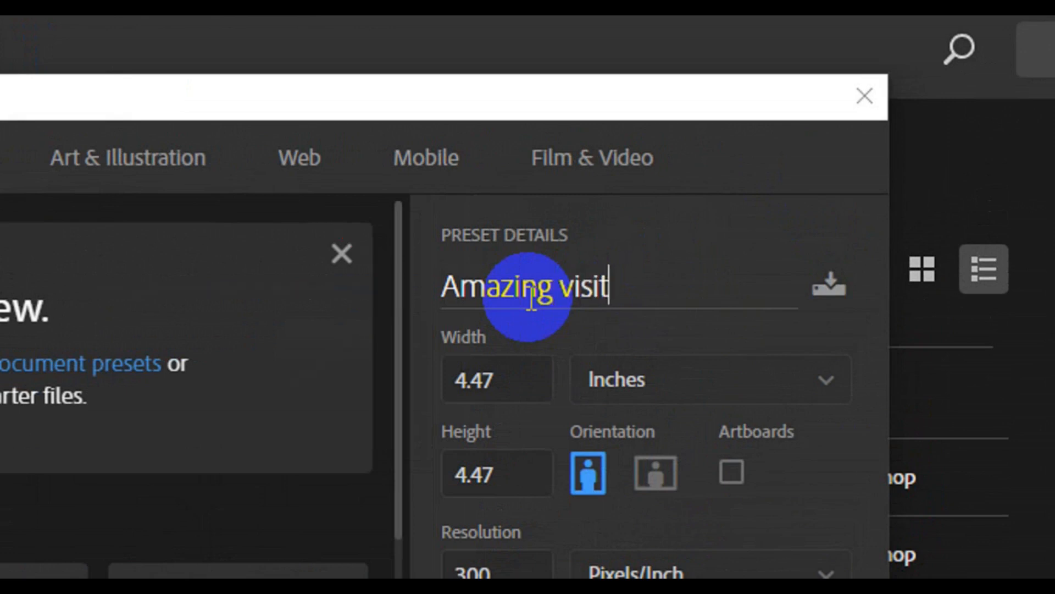
{"action": "type", "text": "ing"}
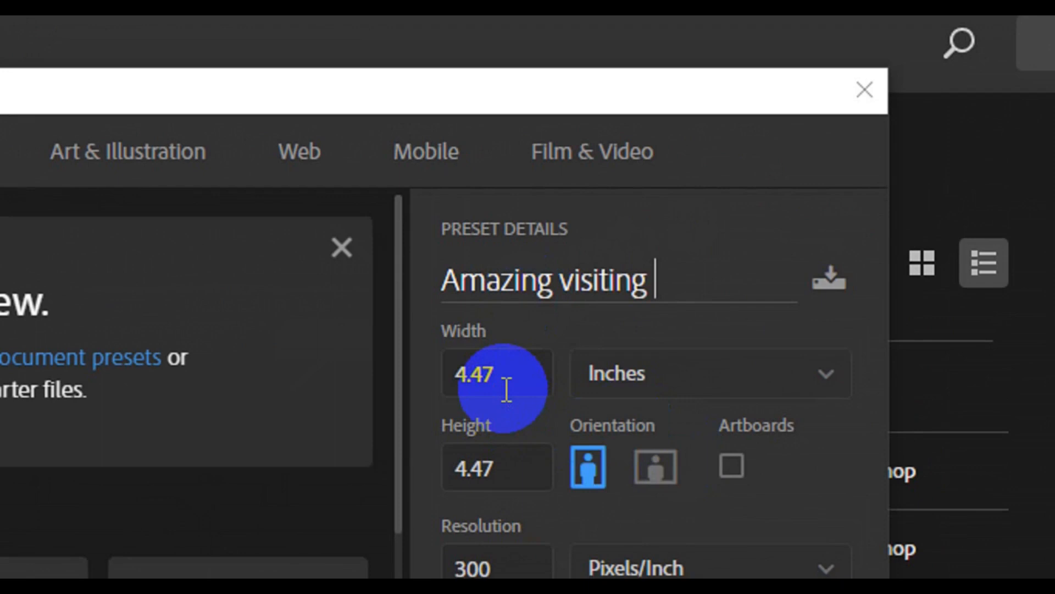
{"action": "type", "text": "card"}
Set the new document's width to 3.25 inches and its height to 1.75 inches
{"action": "key", "text": "Tab"}
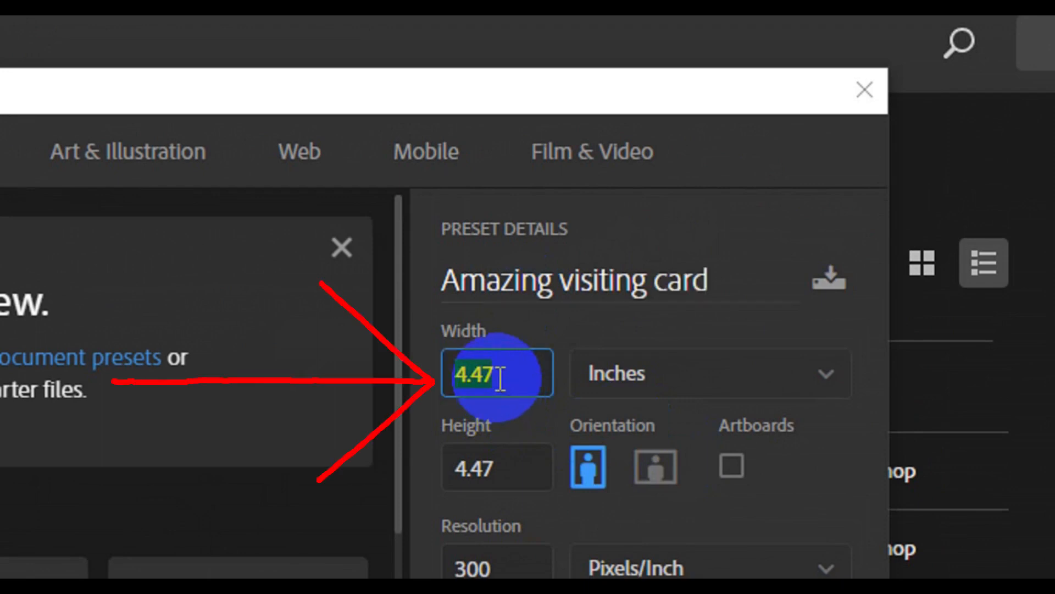
{"action": "key", "text": "BackSpace"}
{"action": "type", "text": "3"}
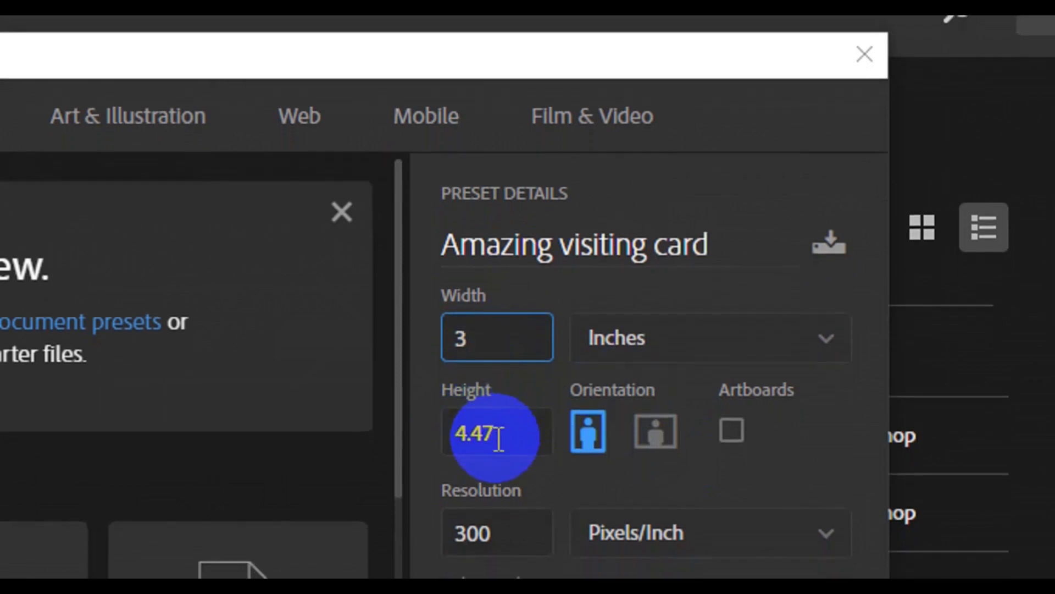
{"action": "type", "text": ".25"}
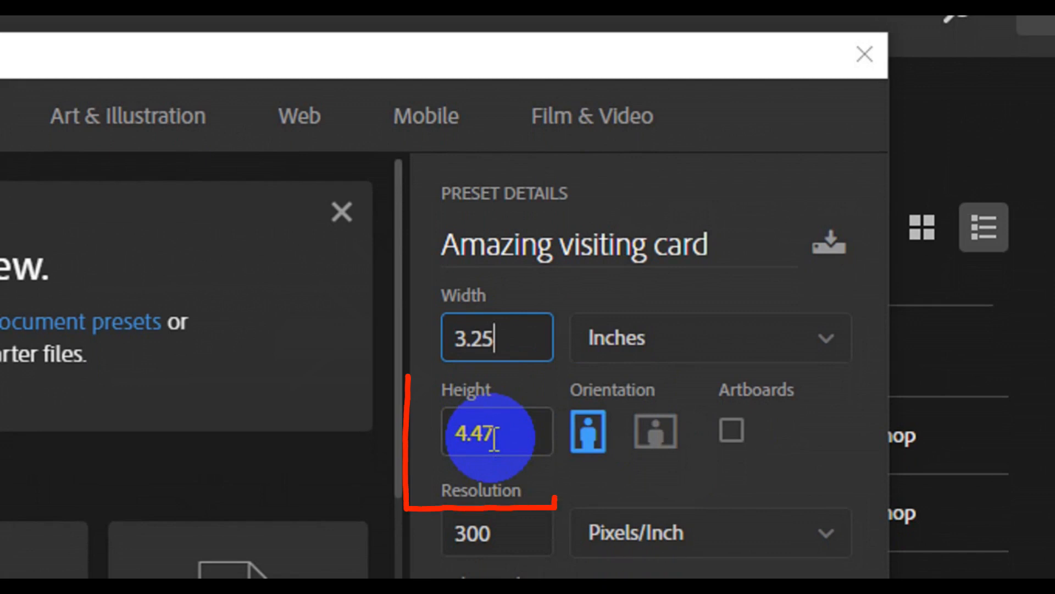
{"action": "left_click", "coordinate": [494, 440]}
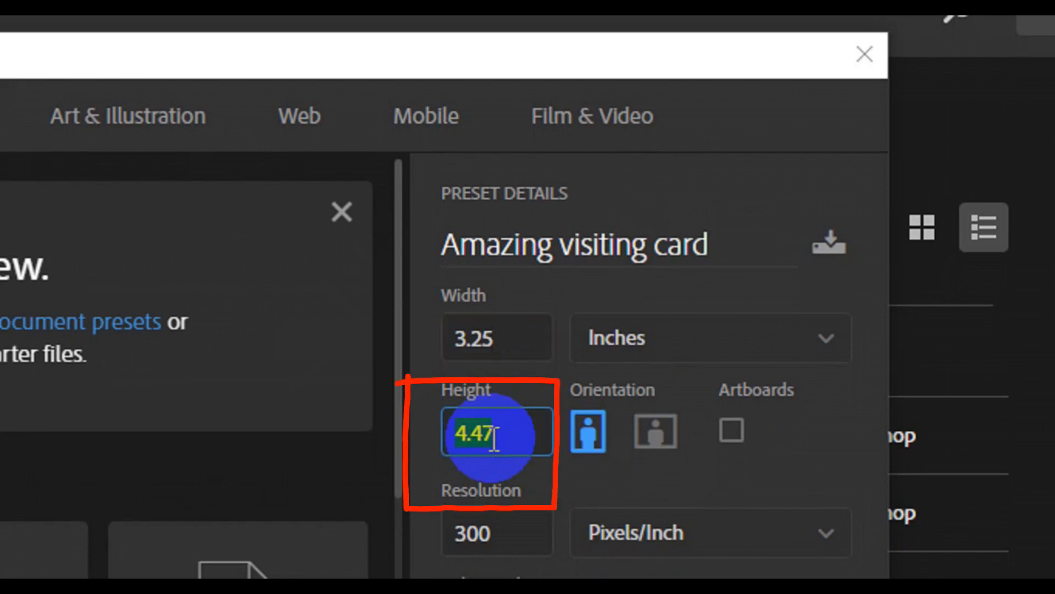
{"action": "type", "text": "1"}
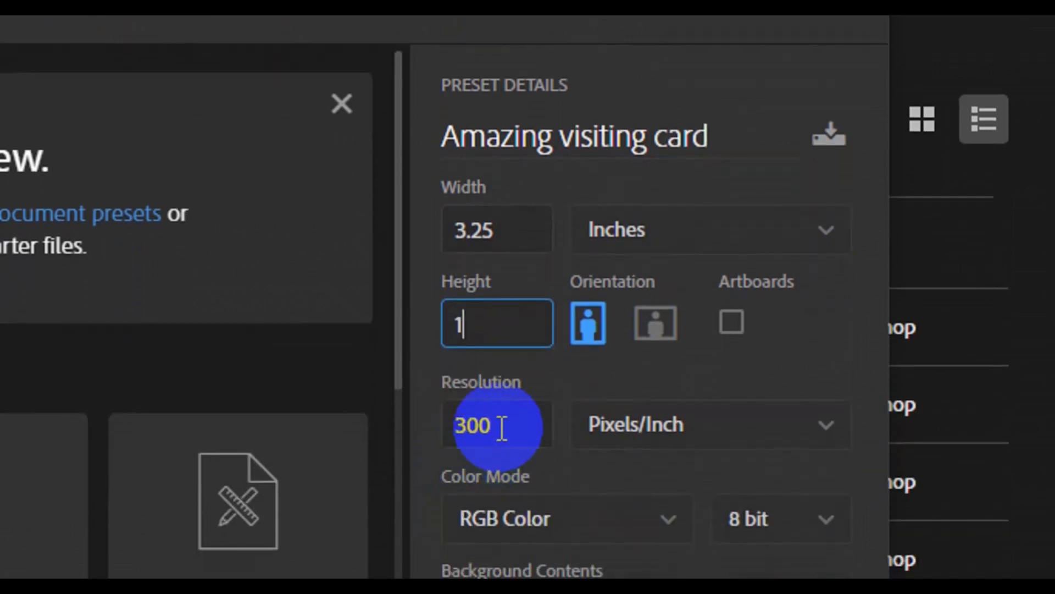
{"action": "type", "text": ".75"}
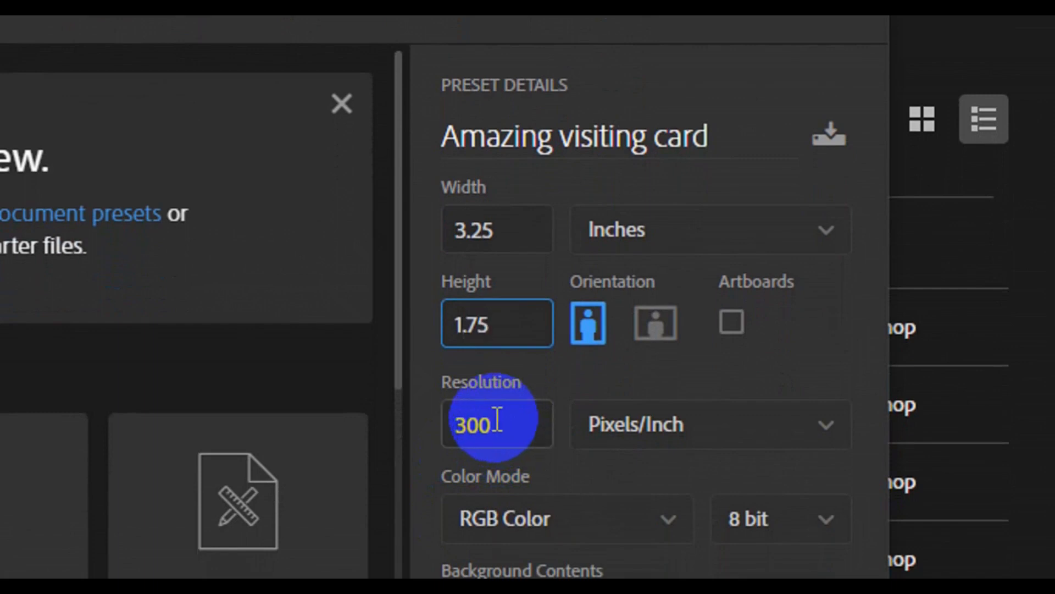
Keep the resolution at 300 pixels/inch, set the color mode to CMYK Color and create the document
{"action": "left_click", "coordinate": [497, 420]}
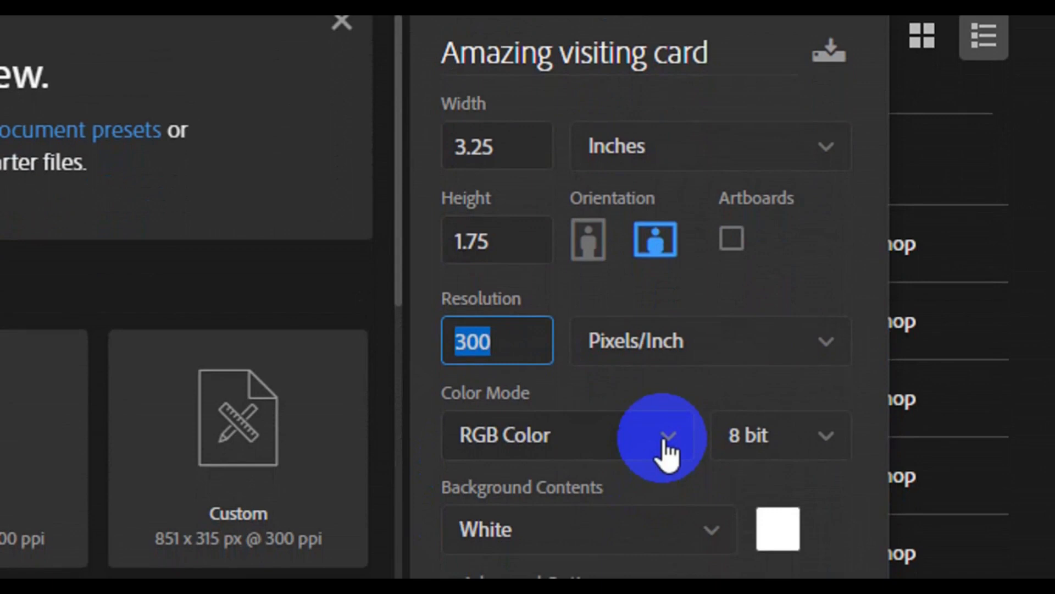
{"action": "left_click", "coordinate": [665, 440]}
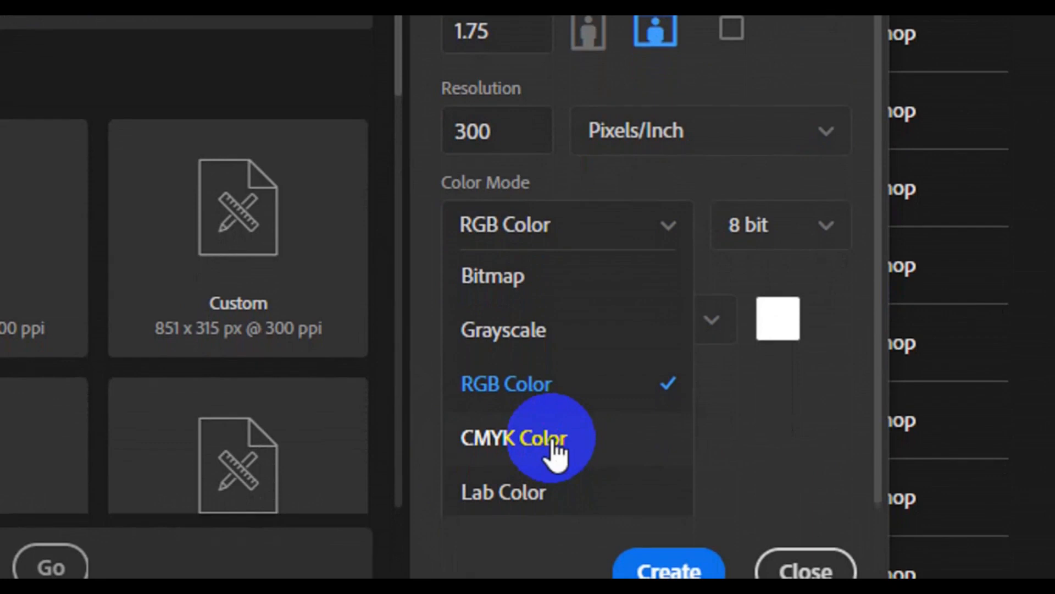
{"action": "left_click", "coordinate": [553, 443]}
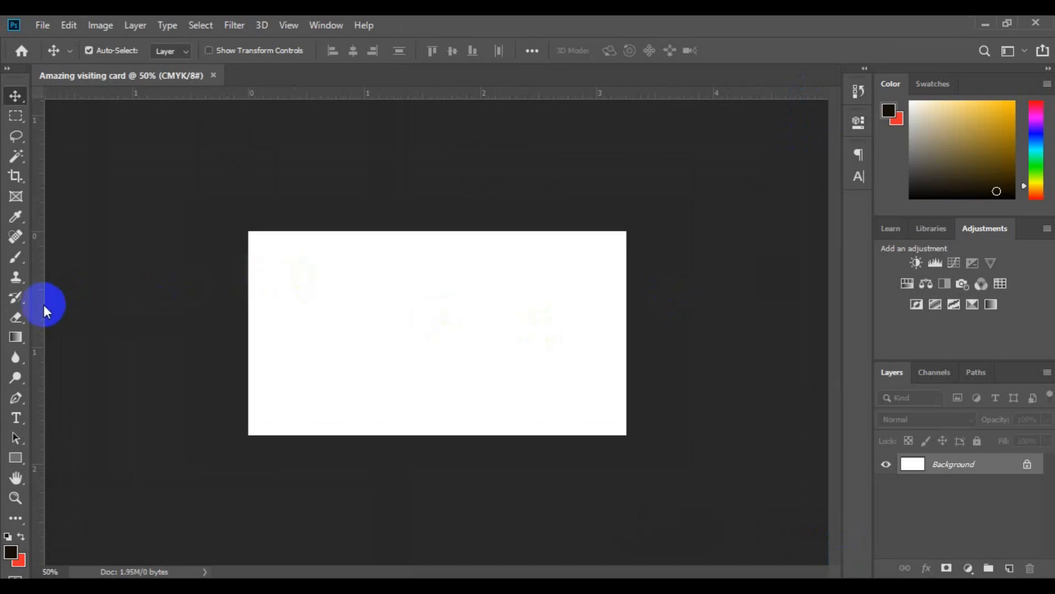
Place guides along all four edges of the blank card canvas
{"action": "left_click_drag", "start_coordinate": [44, 304], "coordinate": [248, 328]}
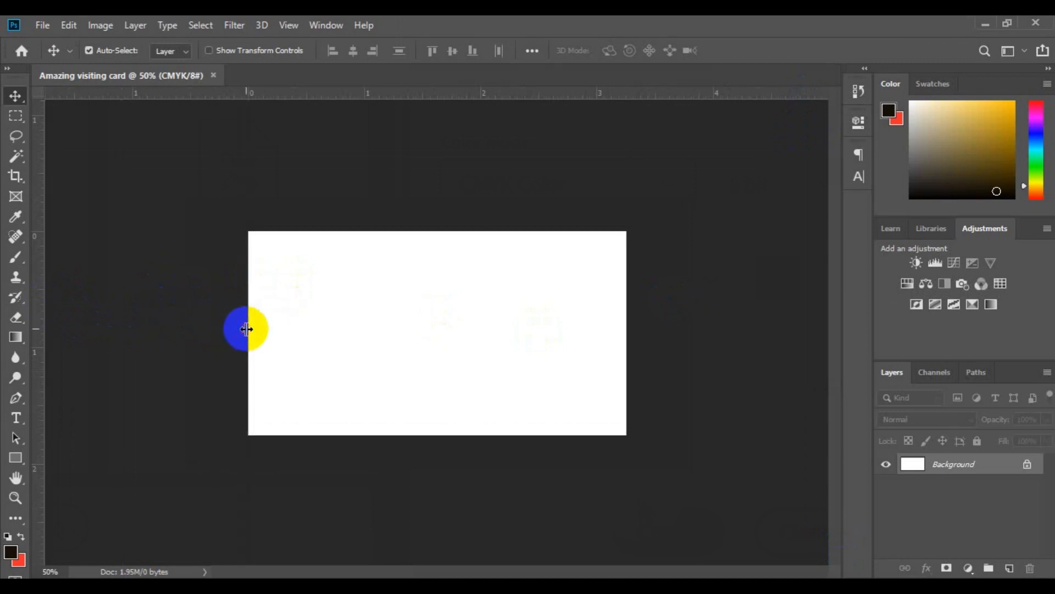
{"action": "left_click_drag", "start_coordinate": [384, 97], "coordinate": [370, 434]}
{"action": "left_click_drag", "start_coordinate": [38, 370], "coordinate": [626, 358]}
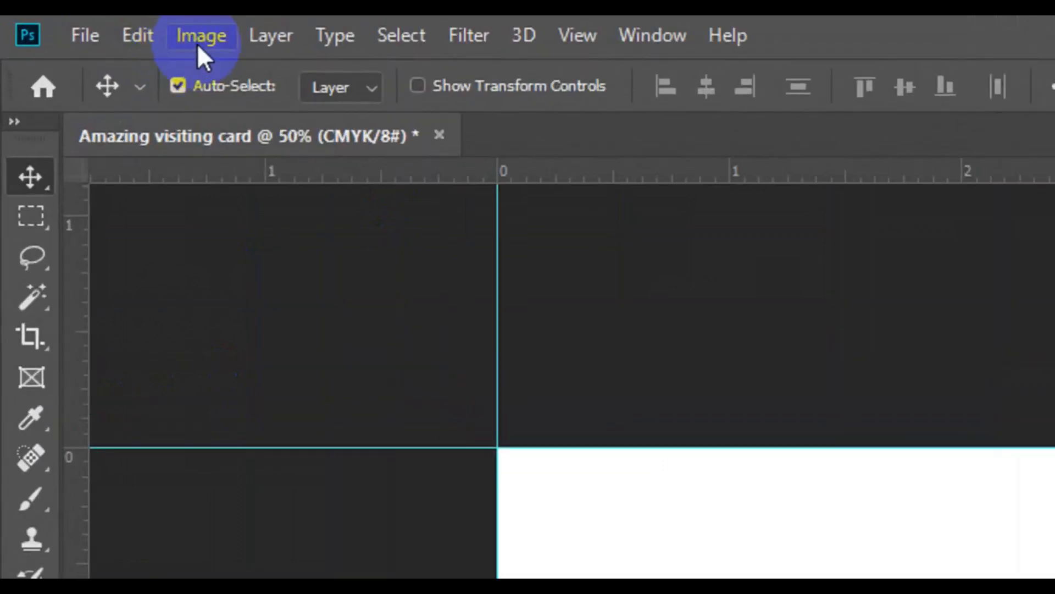
Enlarge the canvas relative to its current size by 0.25 inches in width and 0.25 inches in height
{"action": "left_click", "coordinate": [98, 28]}
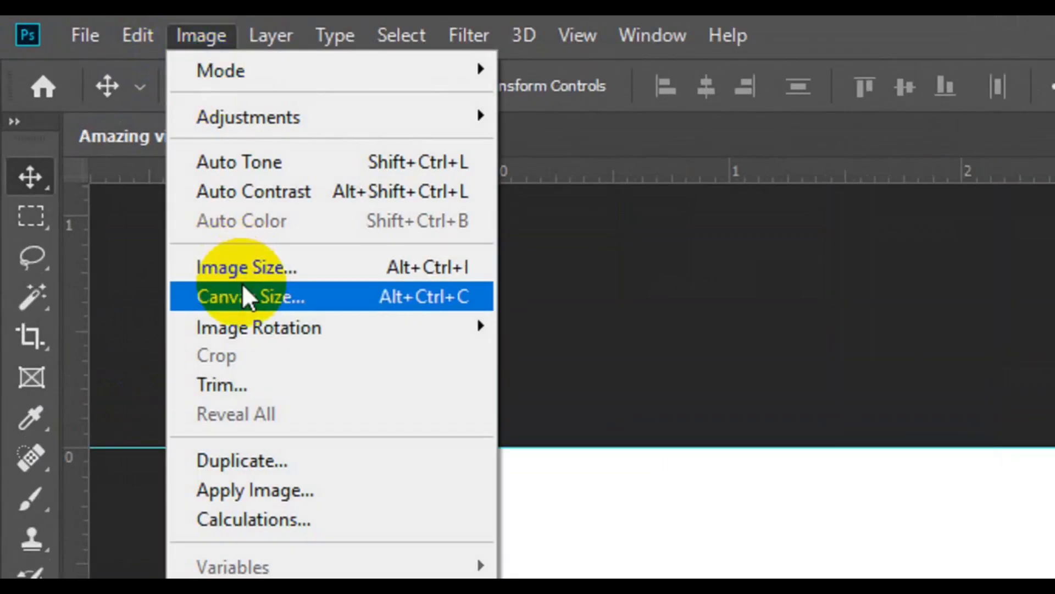
{"action": "left_click", "coordinate": [279, 301]}
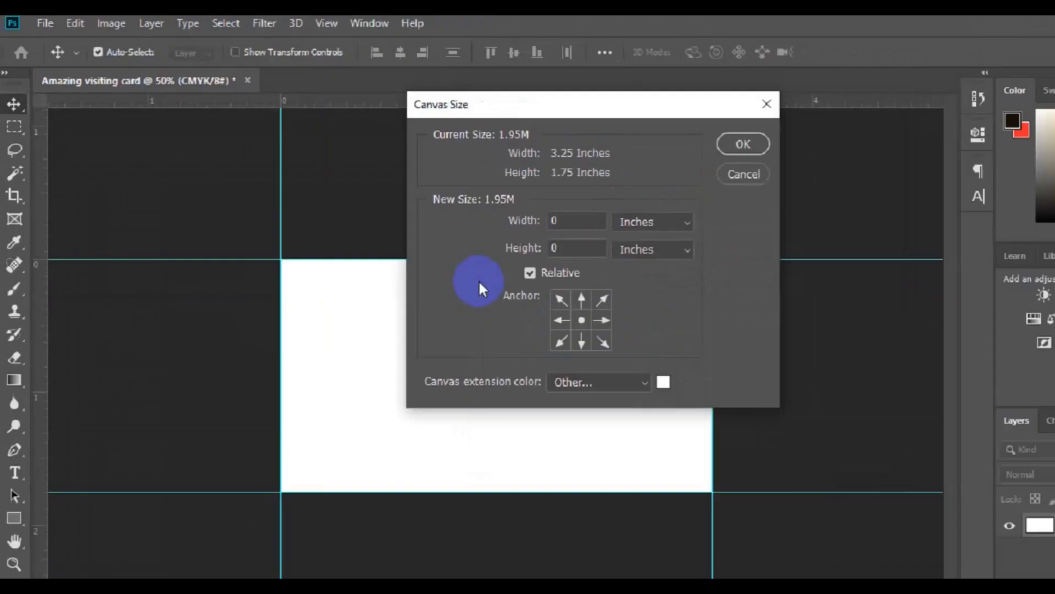
{"action": "left_click", "coordinate": [575, 220]}
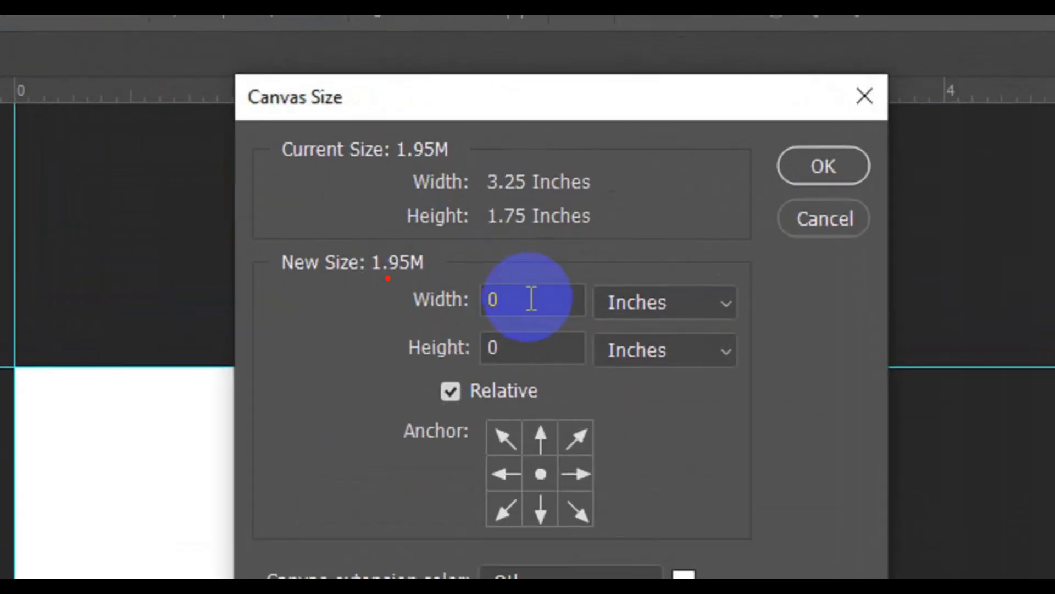
{"action": "left_click", "coordinate": [531, 299]}
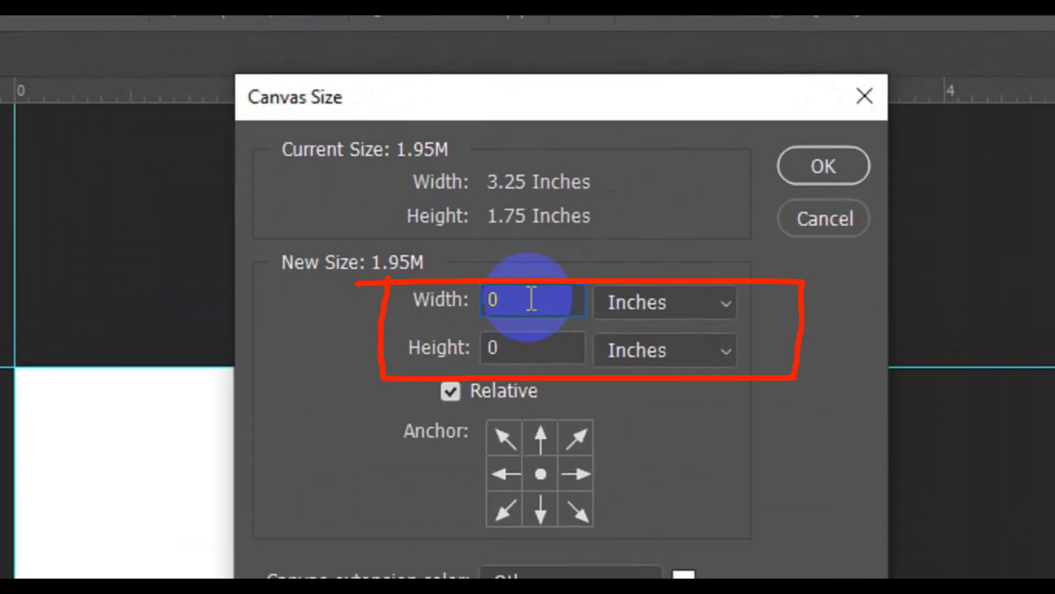
{"action": "type", "text": ".25"}
{"action": "left_click", "coordinate": [525, 348]}
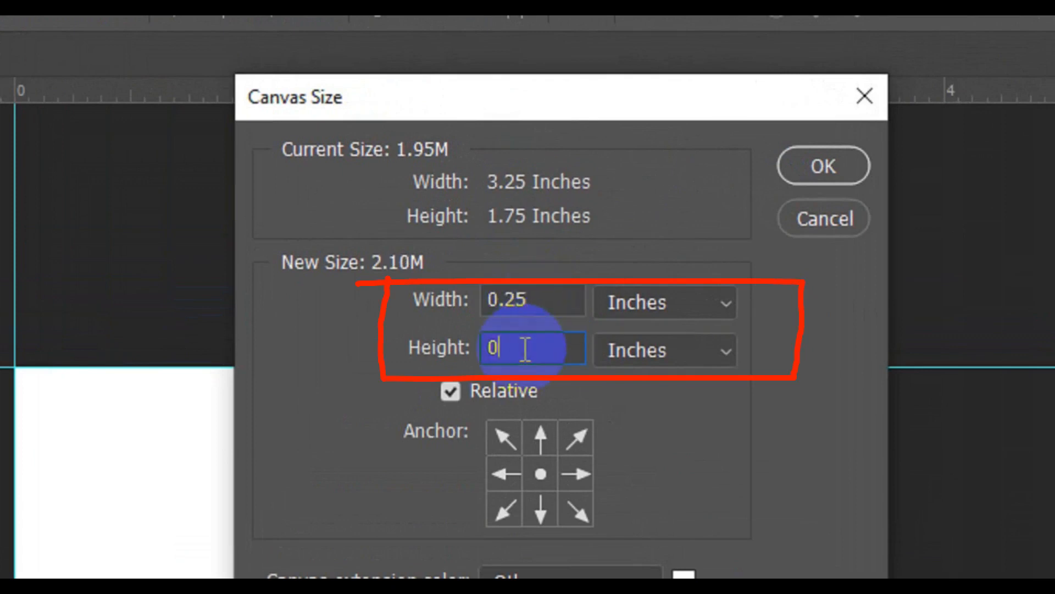
{"action": "type", "text": ".25"}
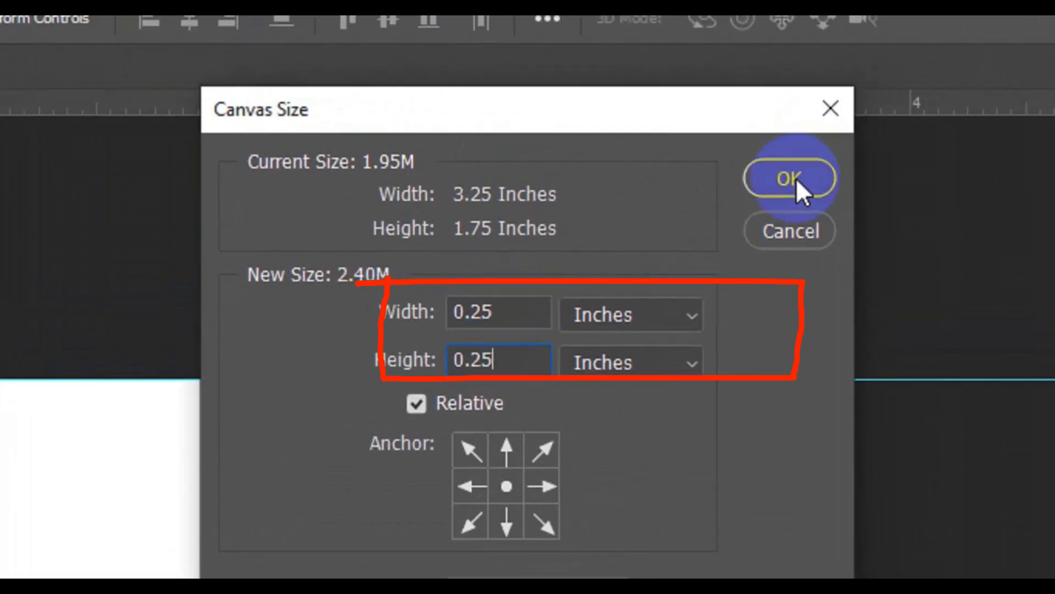
{"action": "left_click", "coordinate": [812, 177]}
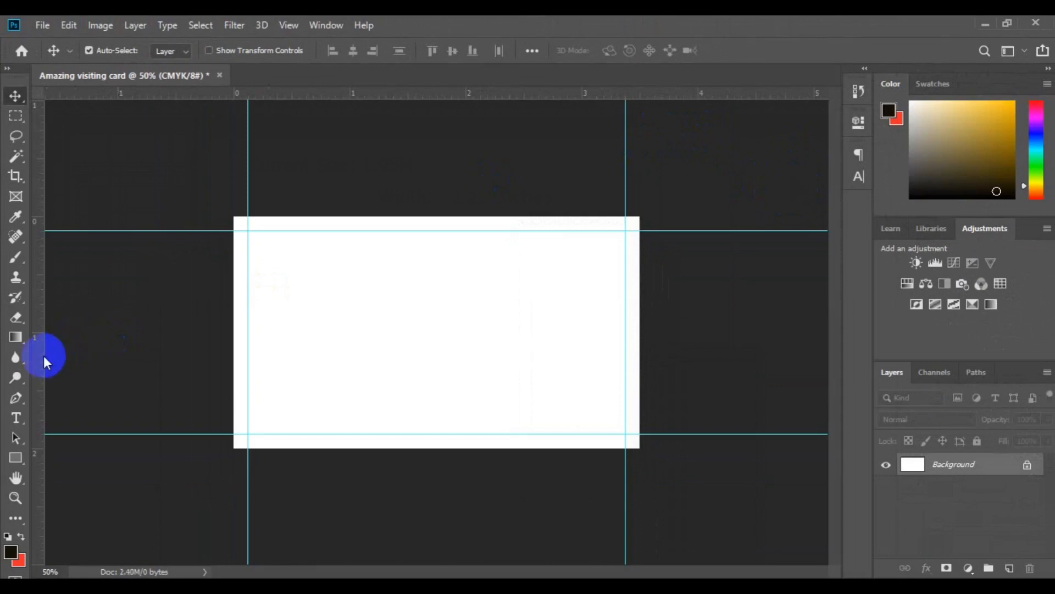
Add a second set of guides along the four outer edges of the enlarged canvas
{"action": "left_click_drag", "start_coordinate": [48, 357], "coordinate": [234, 366]}
{"action": "left_click_drag", "start_coordinate": [404, 92], "coordinate": [427, 448]}
{"action": "left_click_drag", "start_coordinate": [40, 396], "coordinate": [641, 351]}
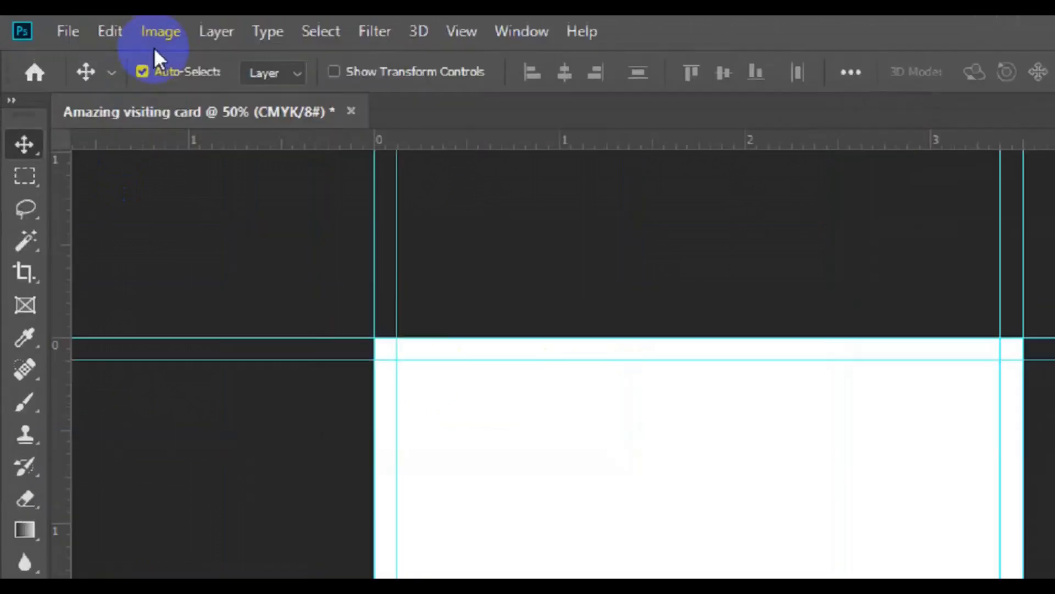
Extend the canvas beyond the second set of guides by a relative 0.25 inches in both width and height
{"action": "left_click", "coordinate": [156, 37]}
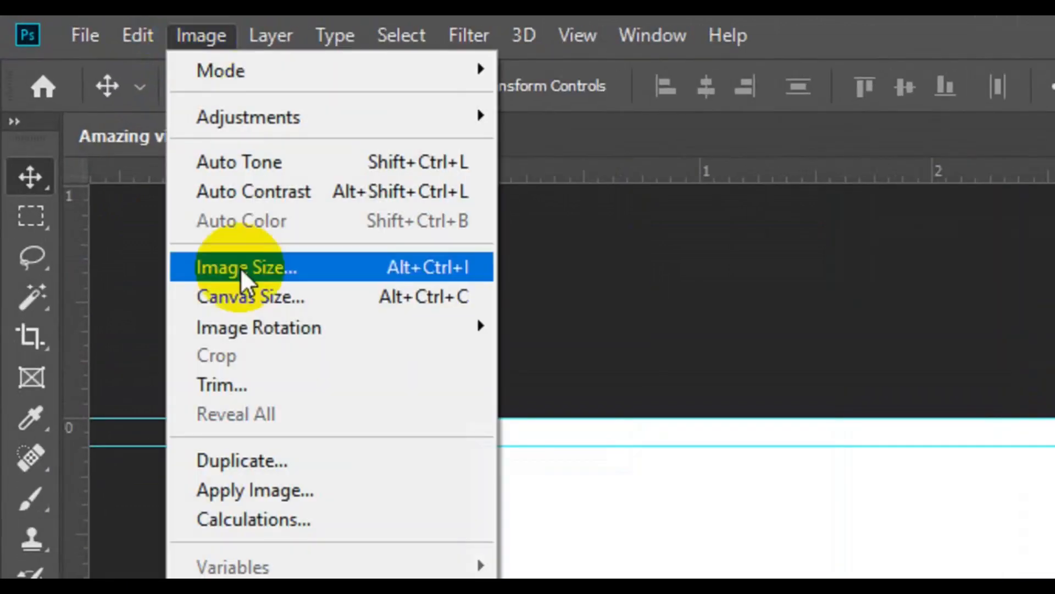
{"action": "left_click", "coordinate": [252, 306]}
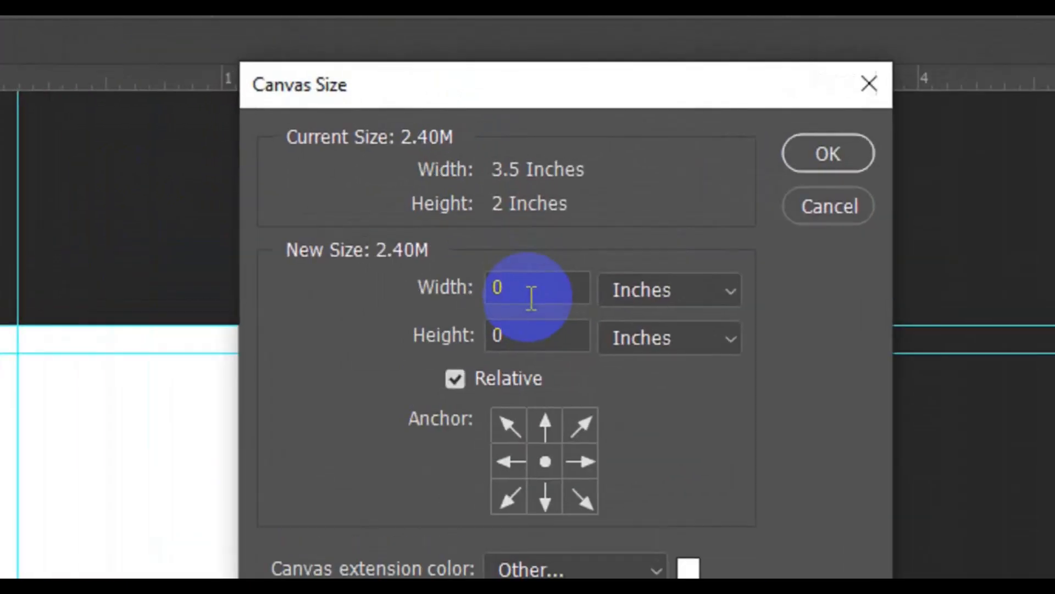
{"action": "left_click", "coordinate": [539, 216]}
{"action": "type", "text": ".25"}
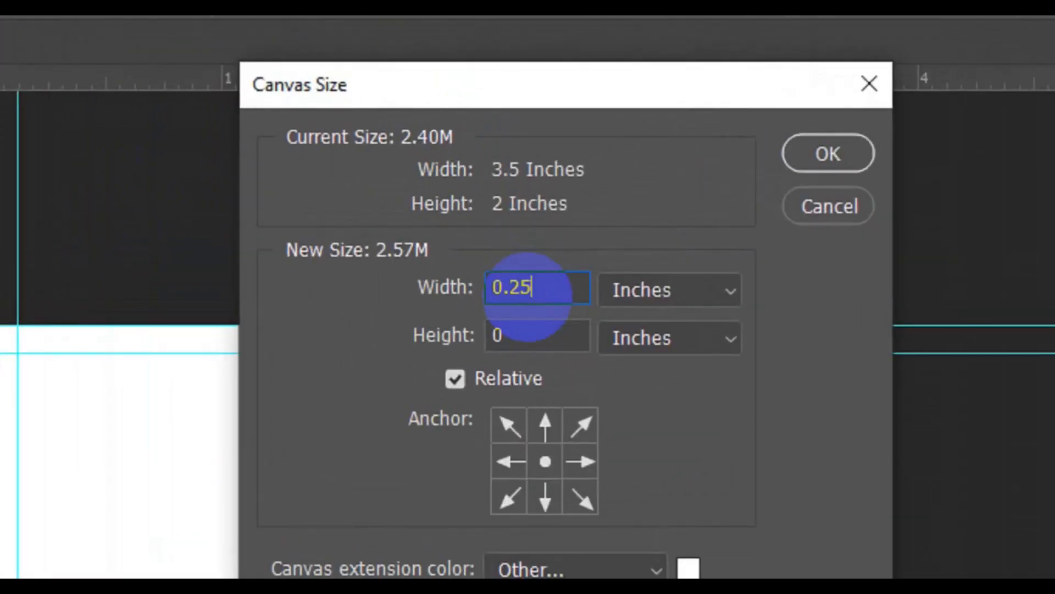
{"action": "left_click", "coordinate": [529, 325]}
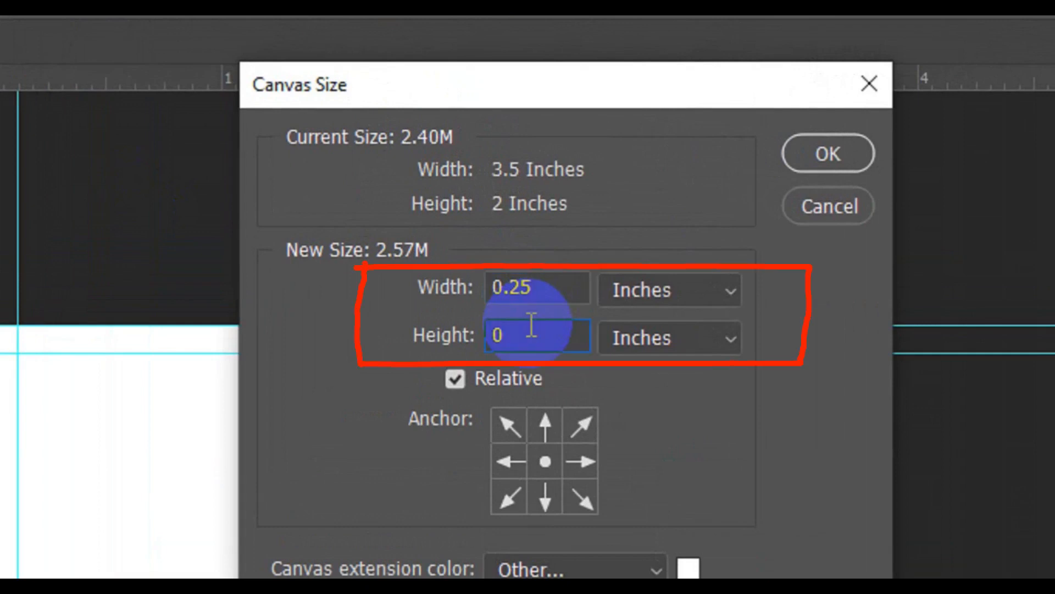
{"action": "type", "text": ".25"}
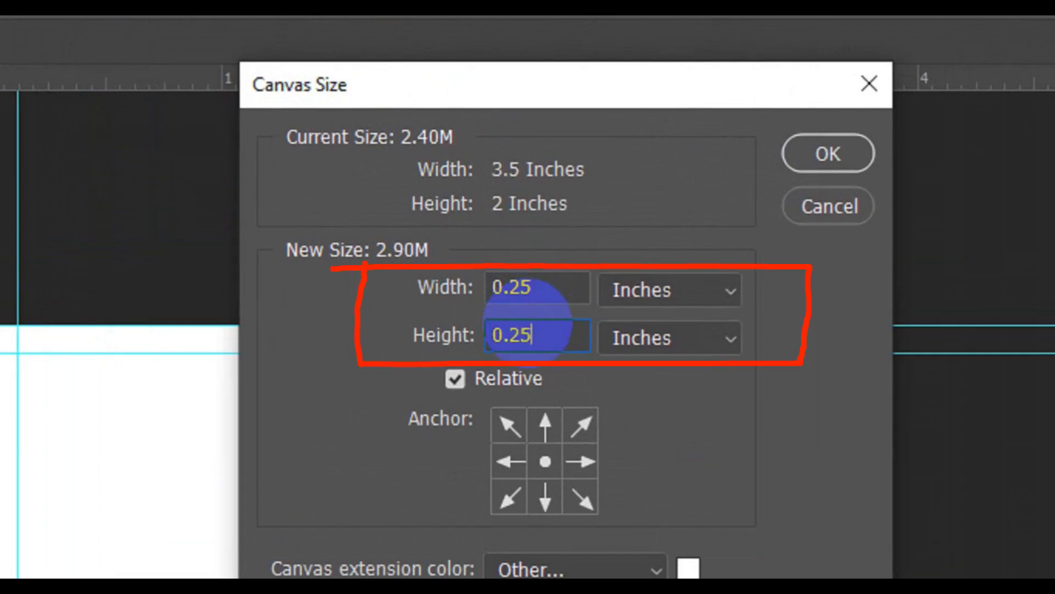
{"action": "left_click", "coordinate": [839, 158]}
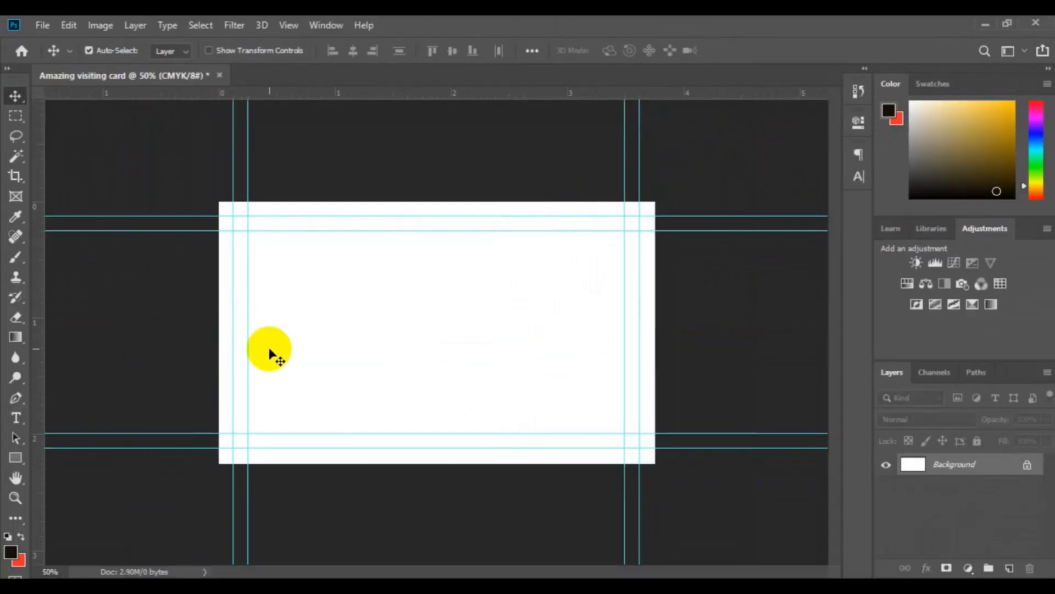
Set up the Pen tool to draw in Shape mode with a medium gray fill
{"action": "left_click", "coordinate": [16, 398]}
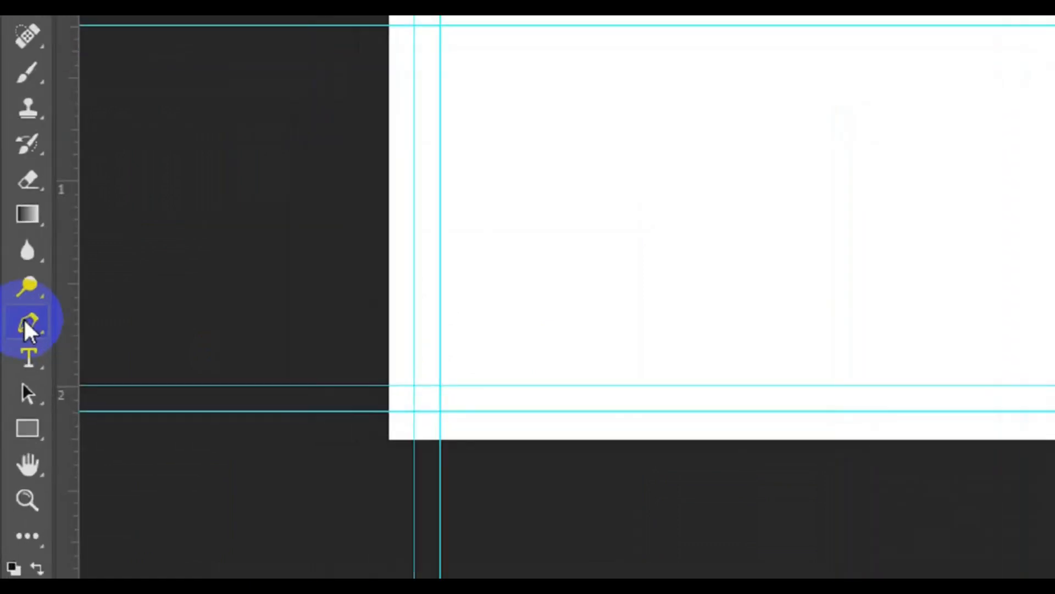
{"action": "left_click", "coordinate": [27, 325]}
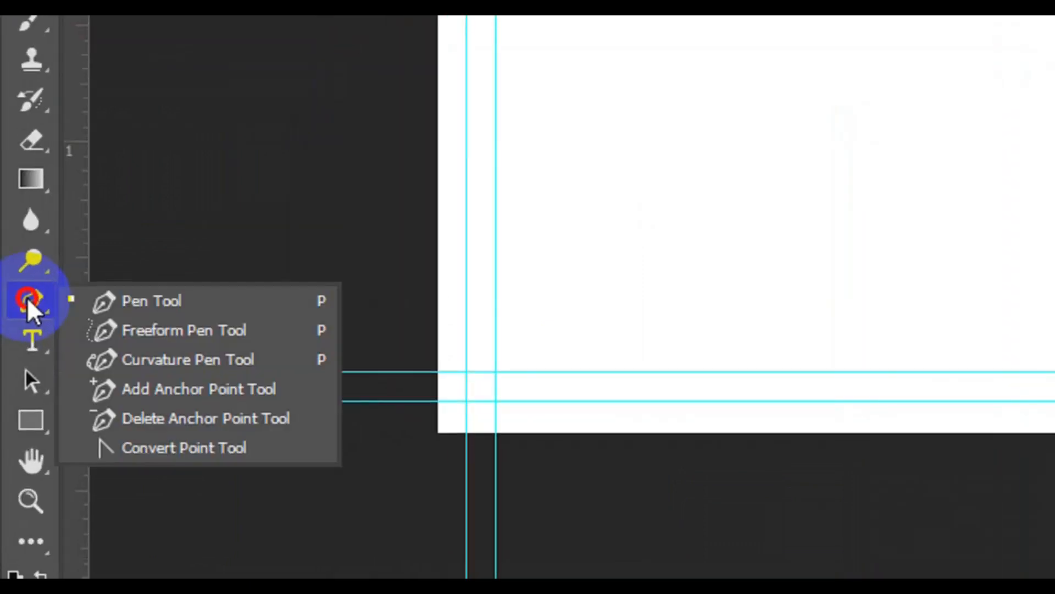
{"action": "left_click", "coordinate": [213, 308]}
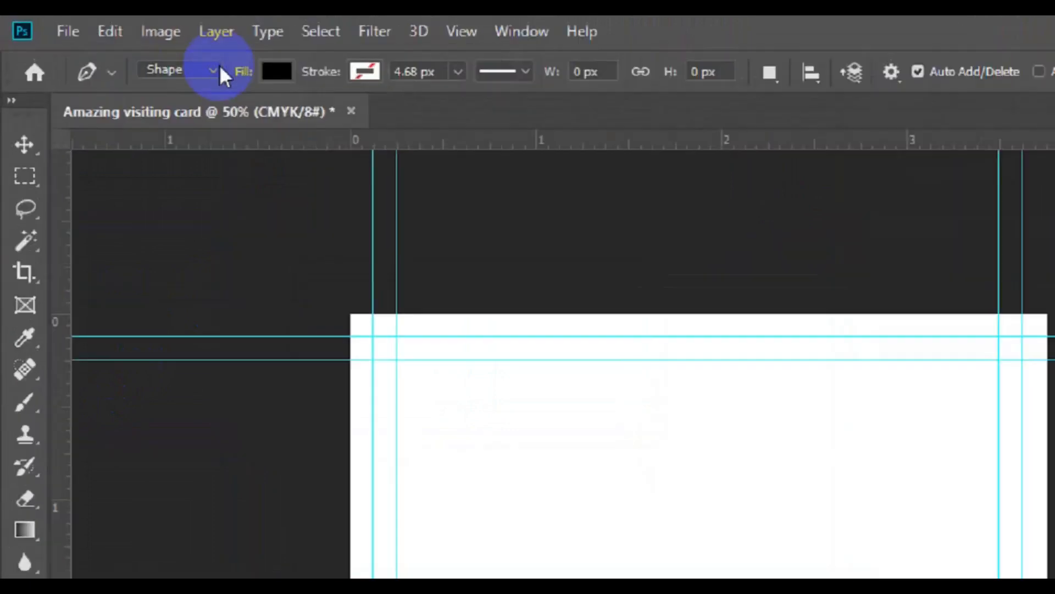
{"action": "left_click", "coordinate": [266, 84]}
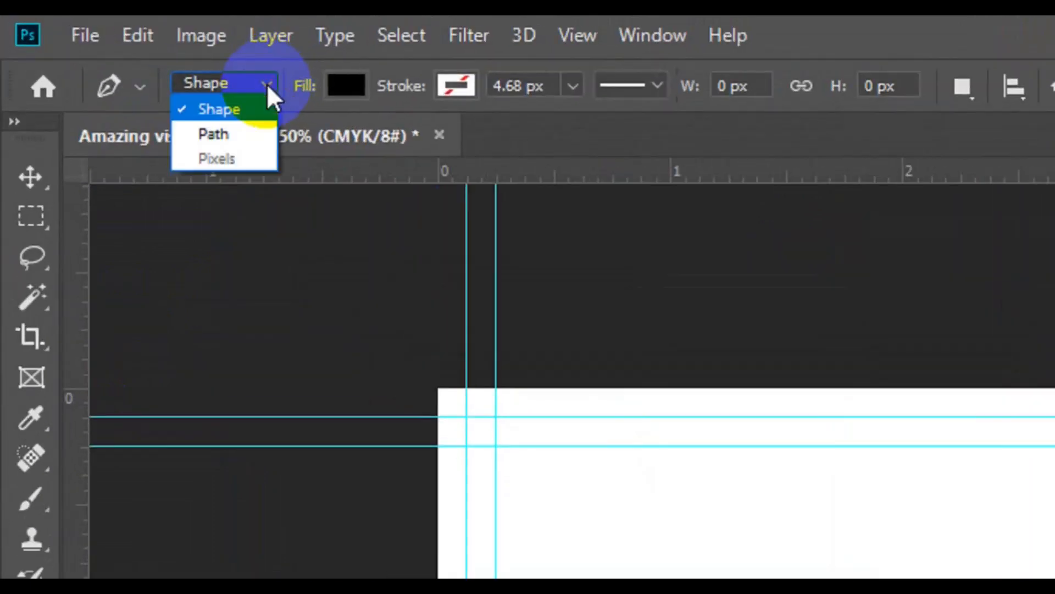
{"action": "left_click", "coordinate": [245, 115]}
{"action": "left_click", "coordinate": [352, 85]}
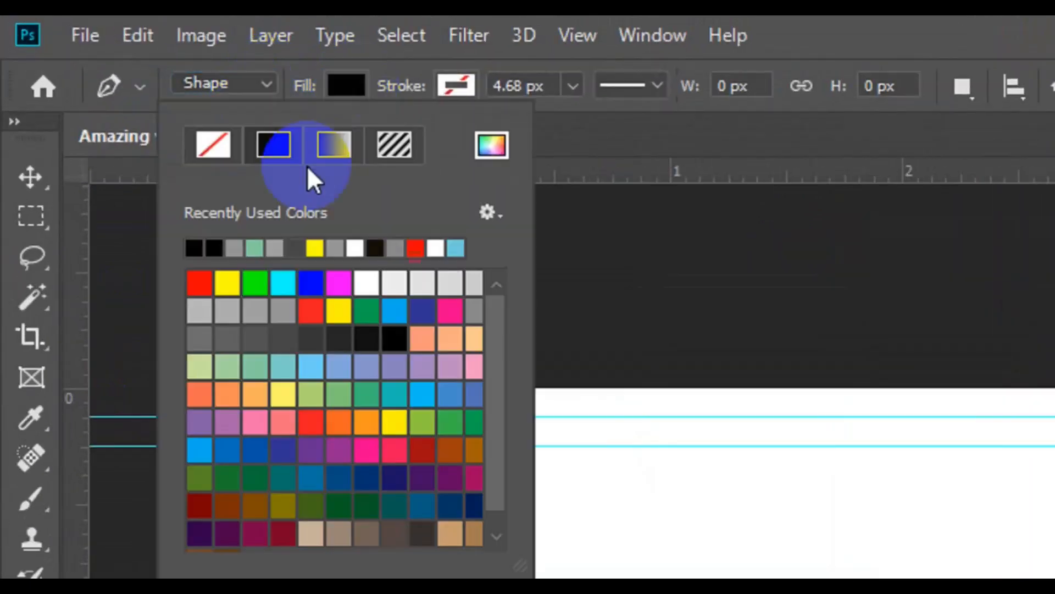
{"action": "left_click", "coordinate": [283, 309]}
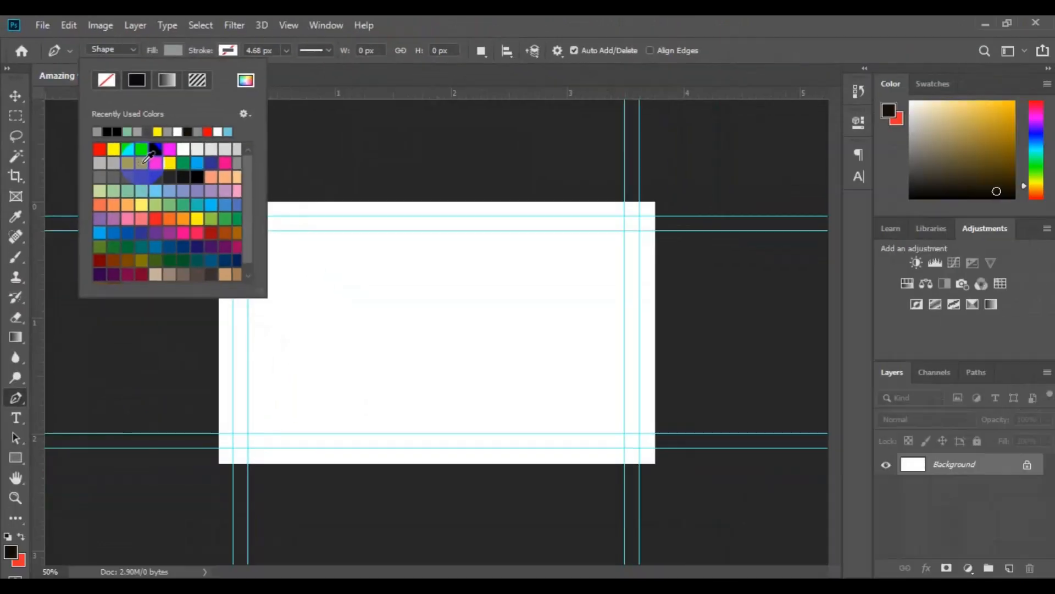
{"action": "left_click", "coordinate": [15, 397]}
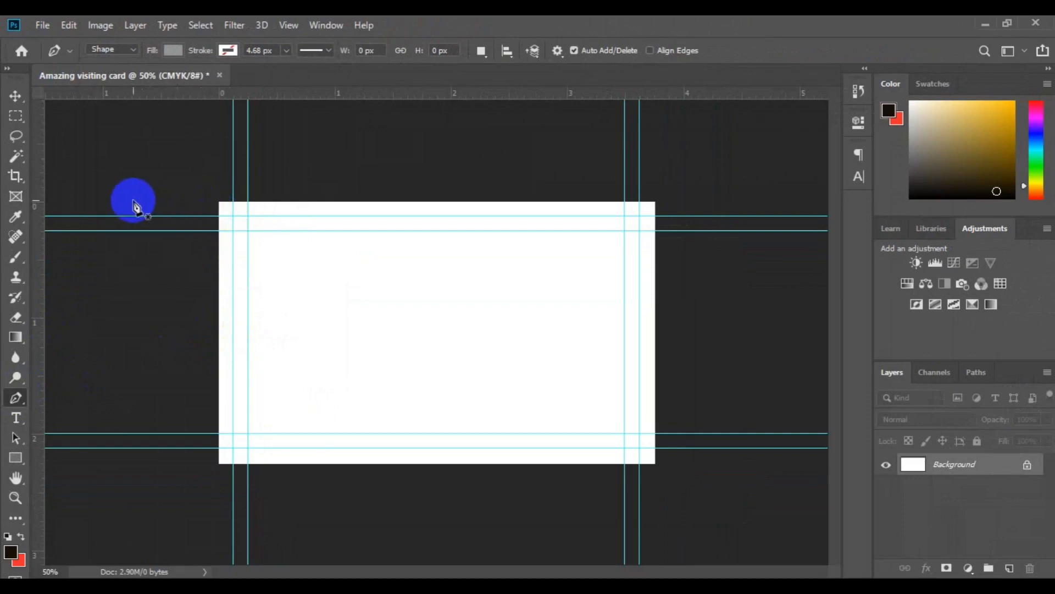
Draw a closed four-sided gray shape over the card's left part, about 955 by 743 px, with its right edge slanting outward toward the bottom
{"action": "left_click", "coordinate": [186, 197]}
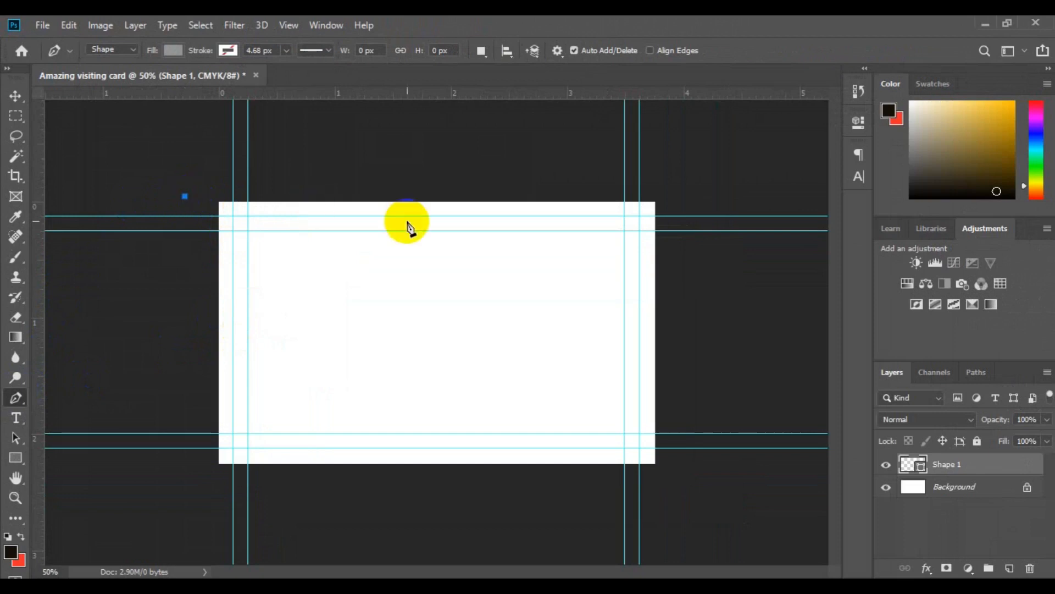
{"action": "left_click", "coordinate": [419, 193]}
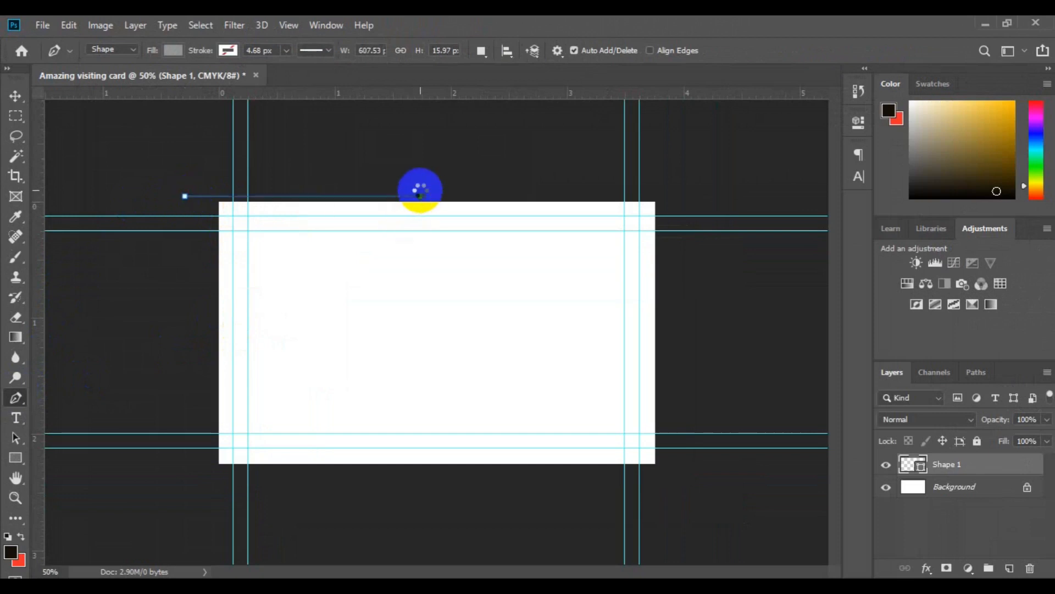
{"action": "left_click", "coordinate": [548, 482]}
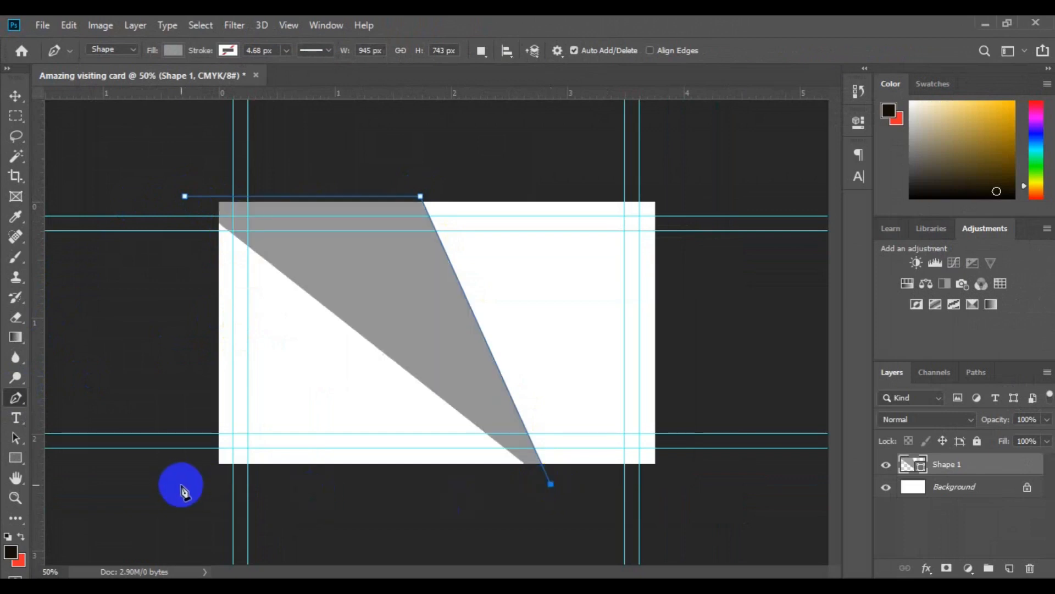
{"action": "left_click", "coordinate": [181, 484]}
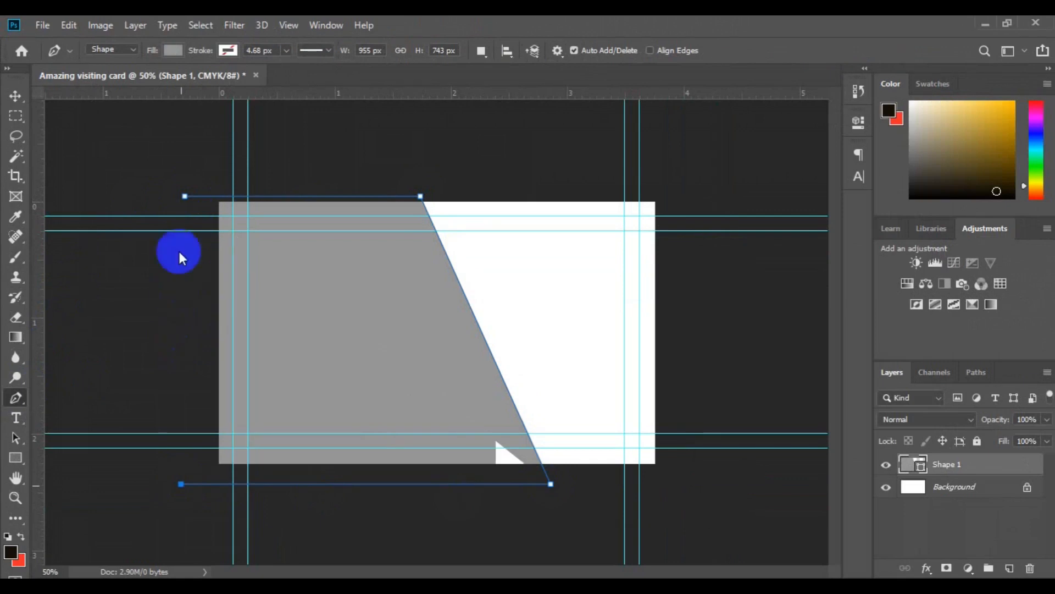
{"action": "left_click", "coordinate": [184, 196]}
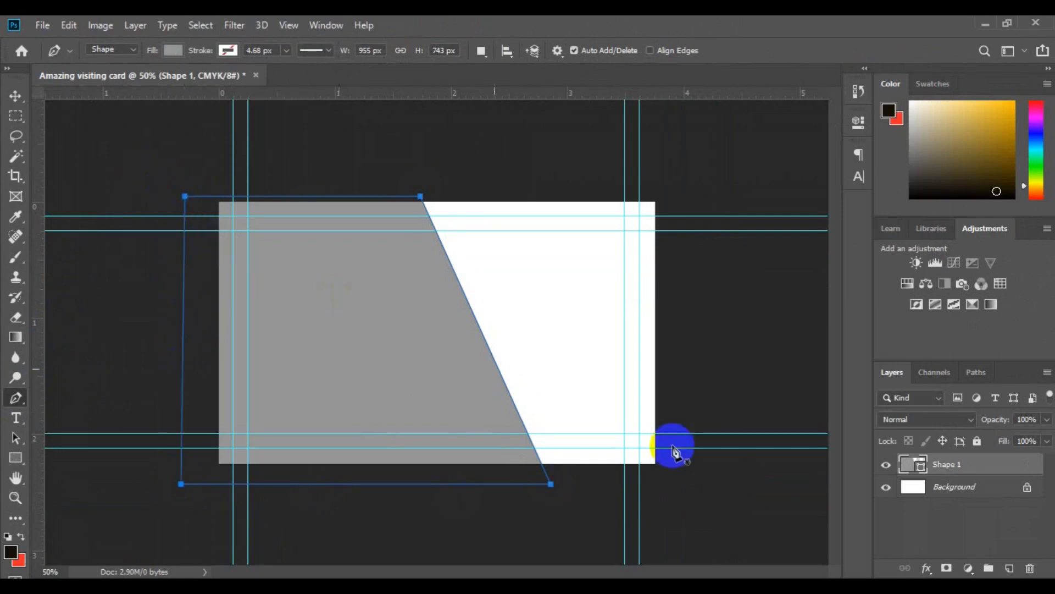
Duplicate the Shape 1 layer within the same document under the name blck
{"action": "right_click", "coordinate": [953, 465]}
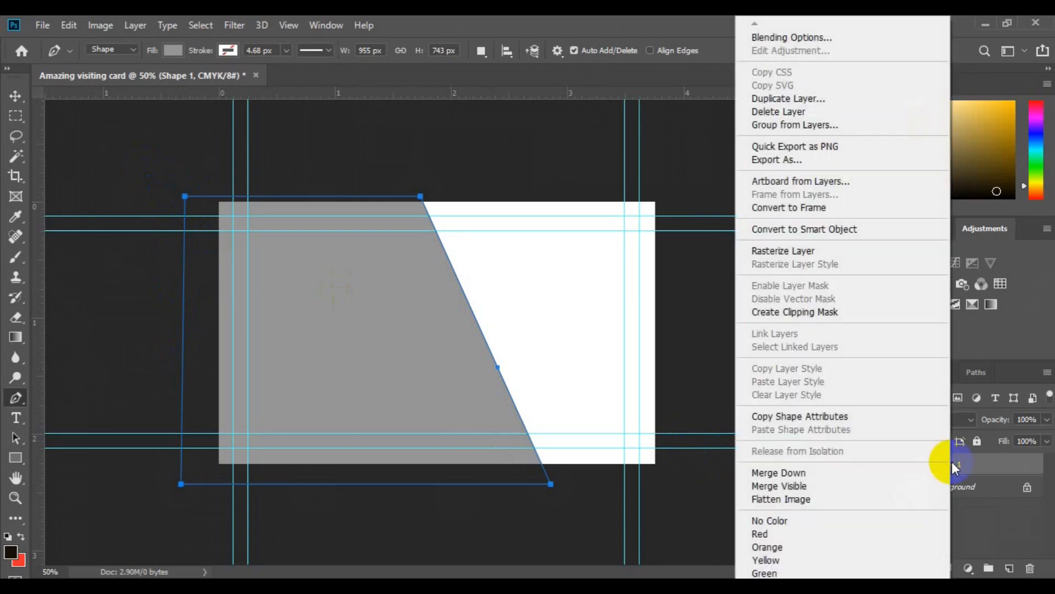
{"action": "left_click", "coordinate": [795, 97]}
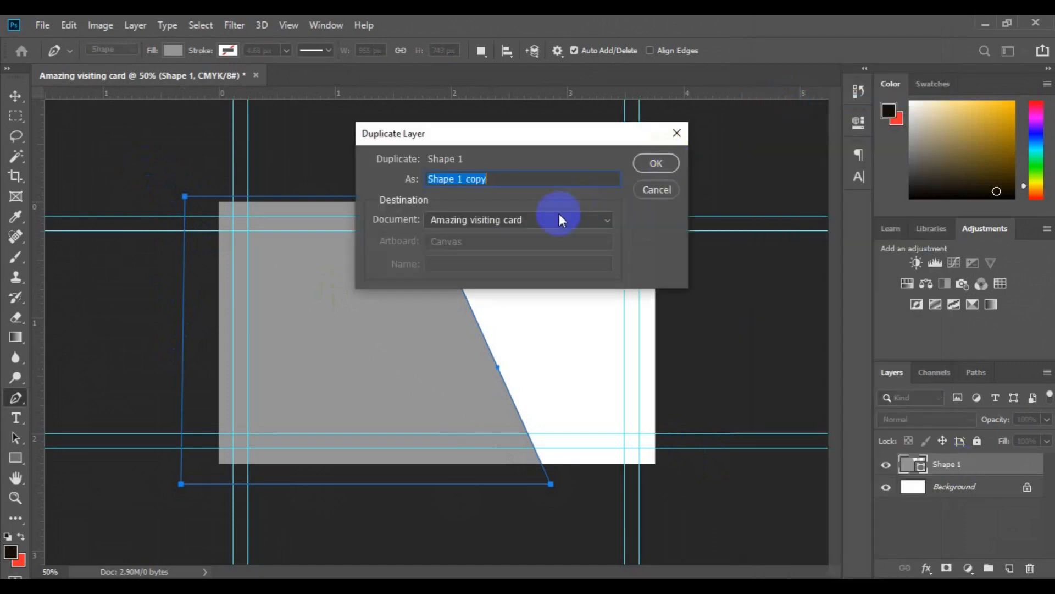
{"action": "type", "text": "blck"}
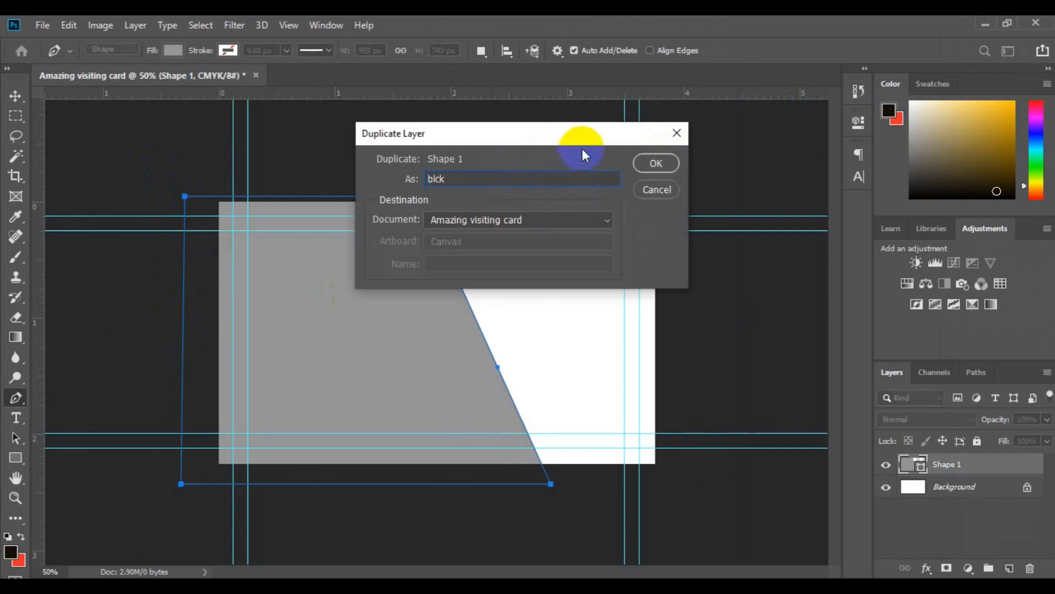
{"action": "left_click", "coordinate": [656, 163]}
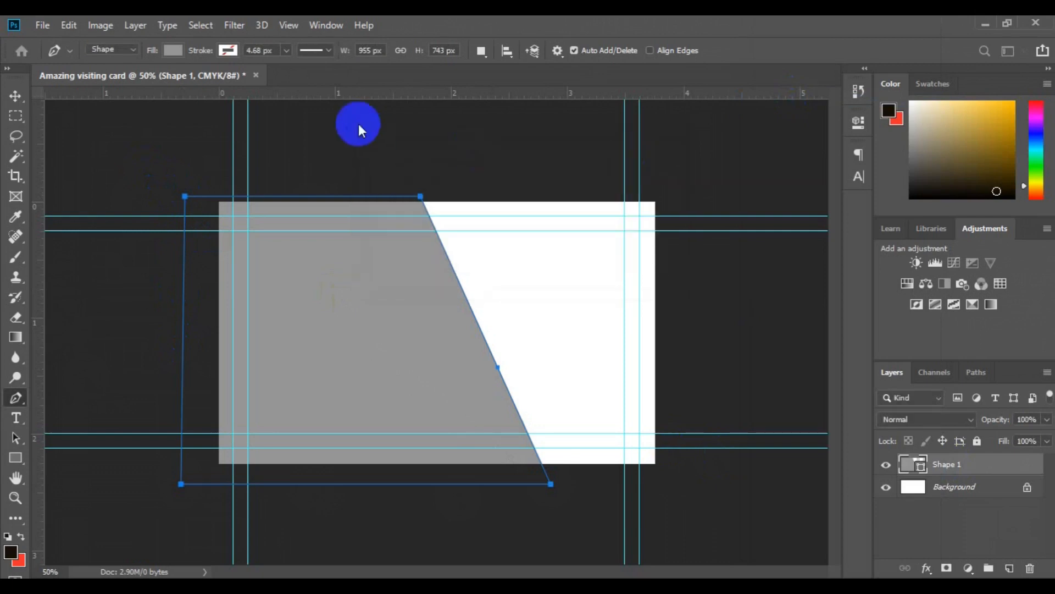
Fill the blck shape with black and move it about 0.68 in down and 0.14 in right, exposing a gray band along its slanted edge
{"action": "left_click", "coordinate": [177, 54]}
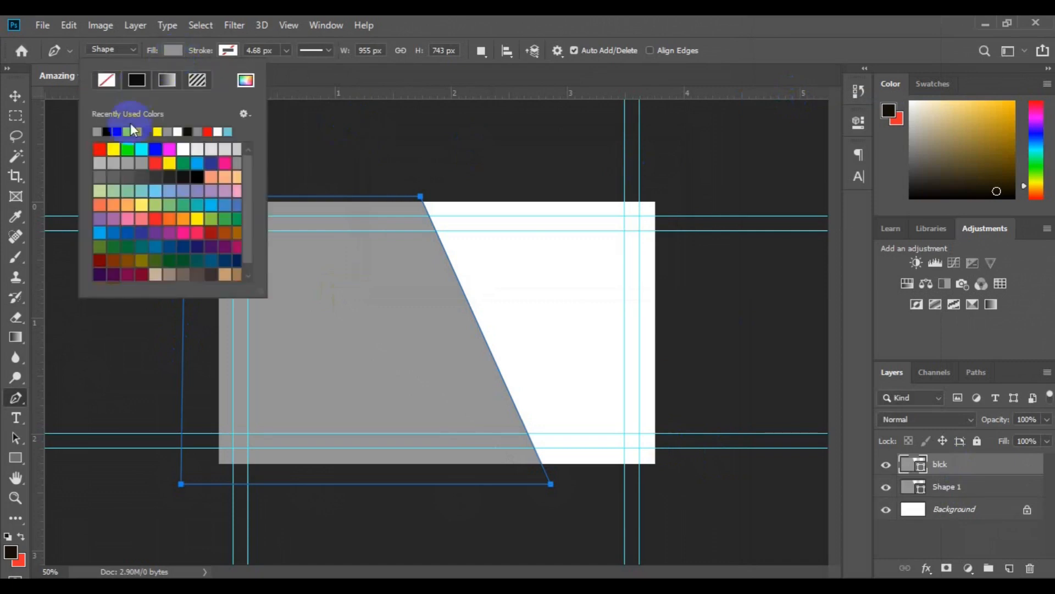
{"action": "left_click", "coordinate": [110, 130]}
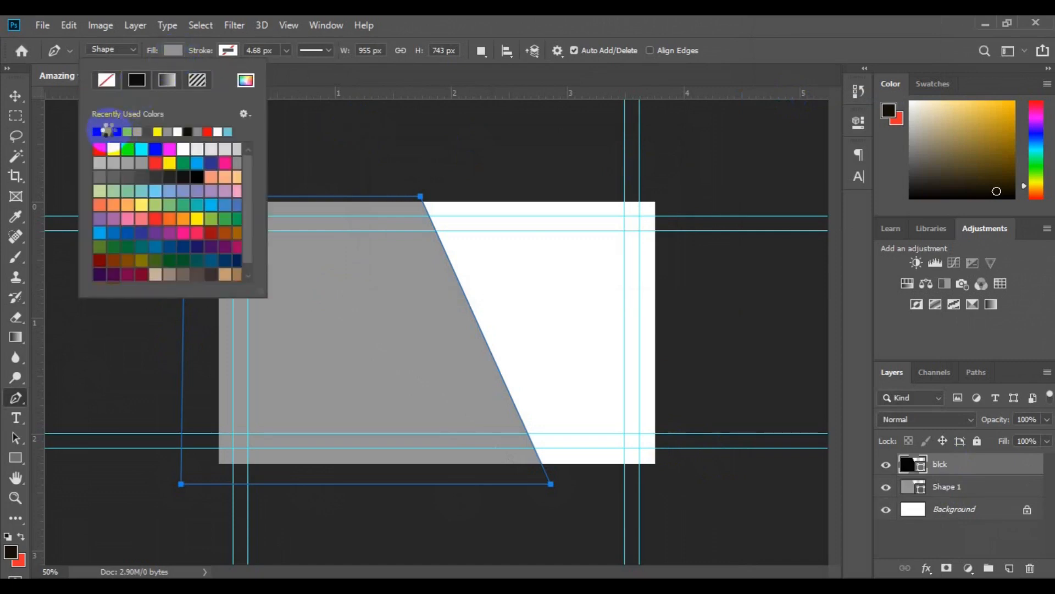
{"action": "left_click", "coordinate": [14, 98]}
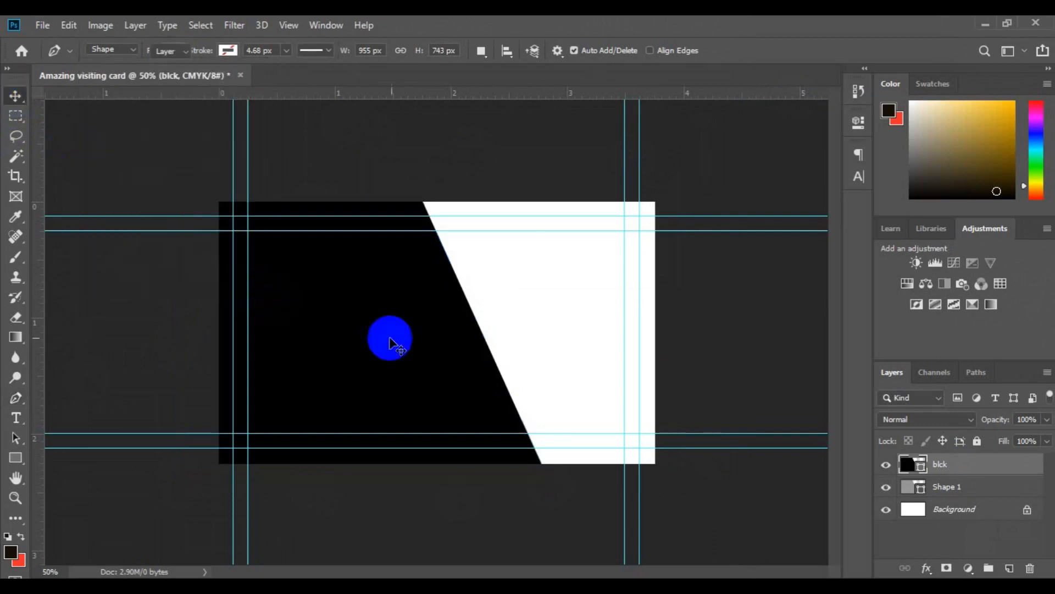
{"action": "left_click_drag", "start_coordinate": [359, 392], "coordinate": [388, 421]}
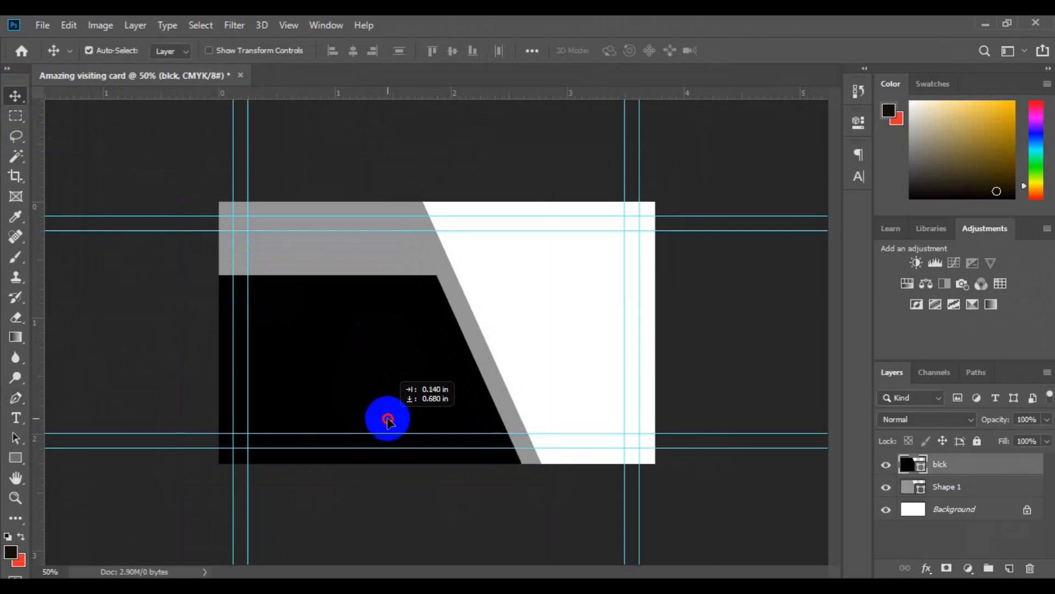
{"action": "left_click_drag", "start_coordinate": [388, 422], "coordinate": [389, 422]}
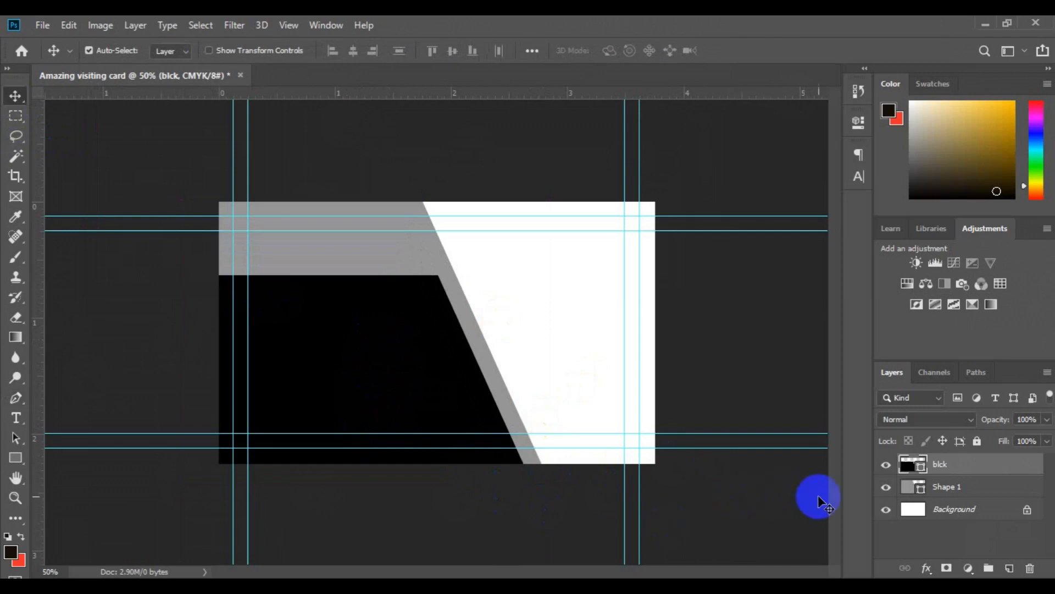
Duplicate the blck layer within the same document under the name gray
{"action": "right_click", "coordinate": [952, 472]}
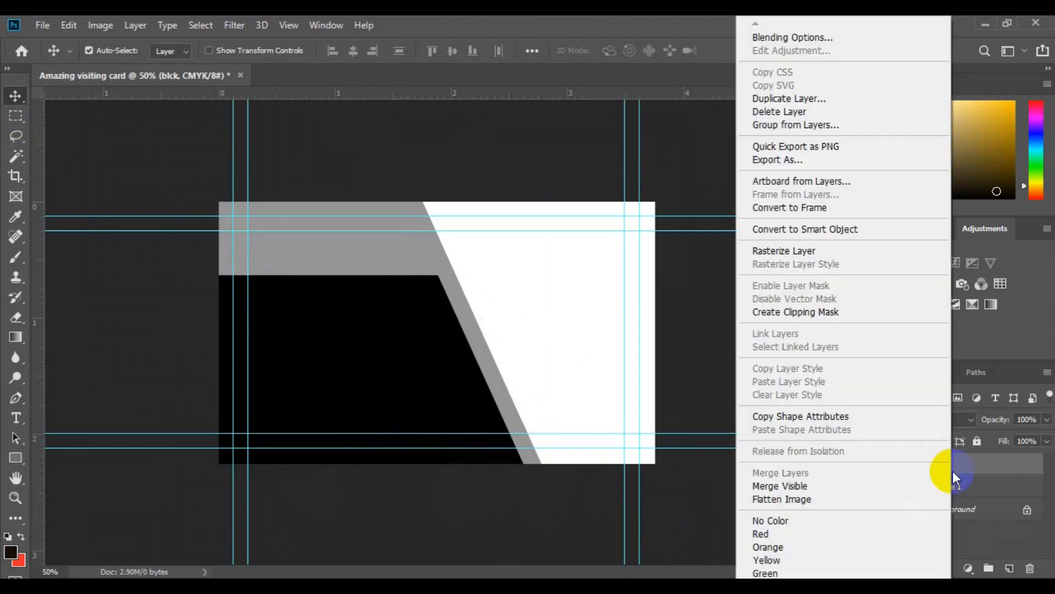
{"action": "left_click", "coordinate": [786, 100]}
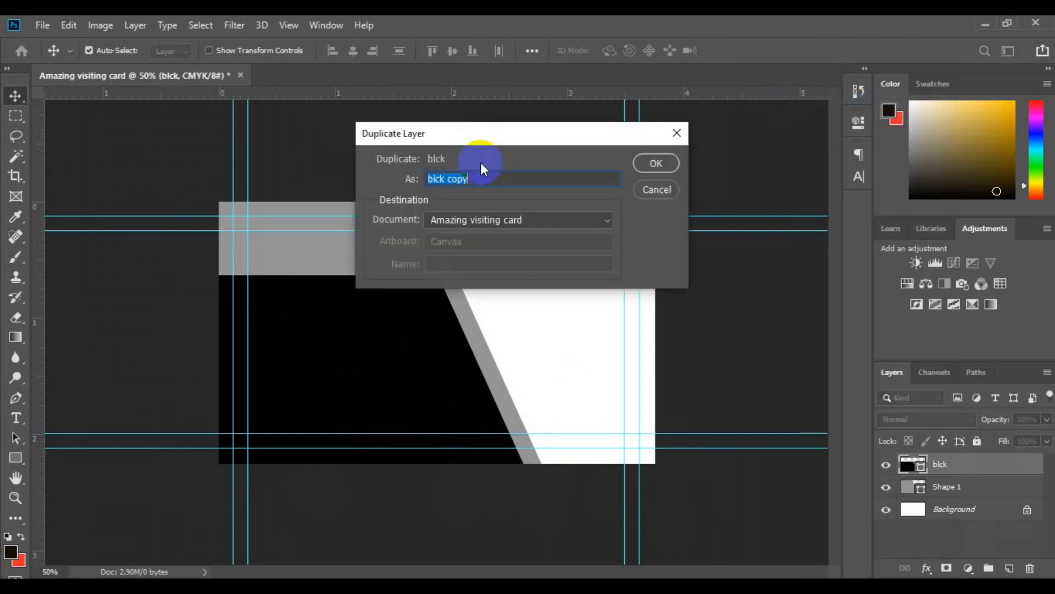
{"action": "type", "text": "gray"}
{"action": "left_click", "coordinate": [656, 163]}
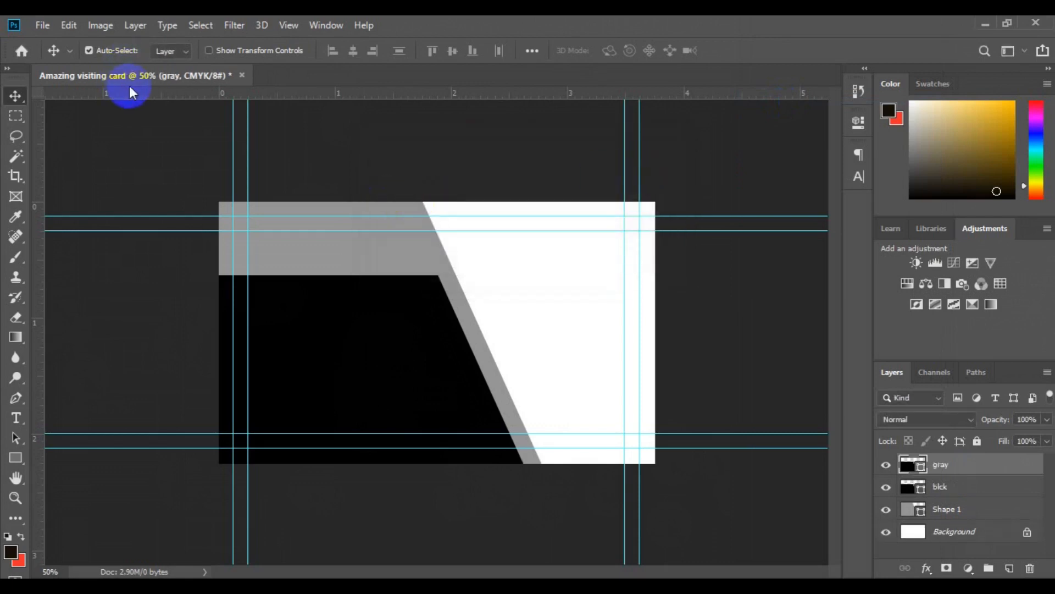
Change the fill of the gray layer's shape to light gray
{"action": "left_click", "coordinate": [18, 396]}
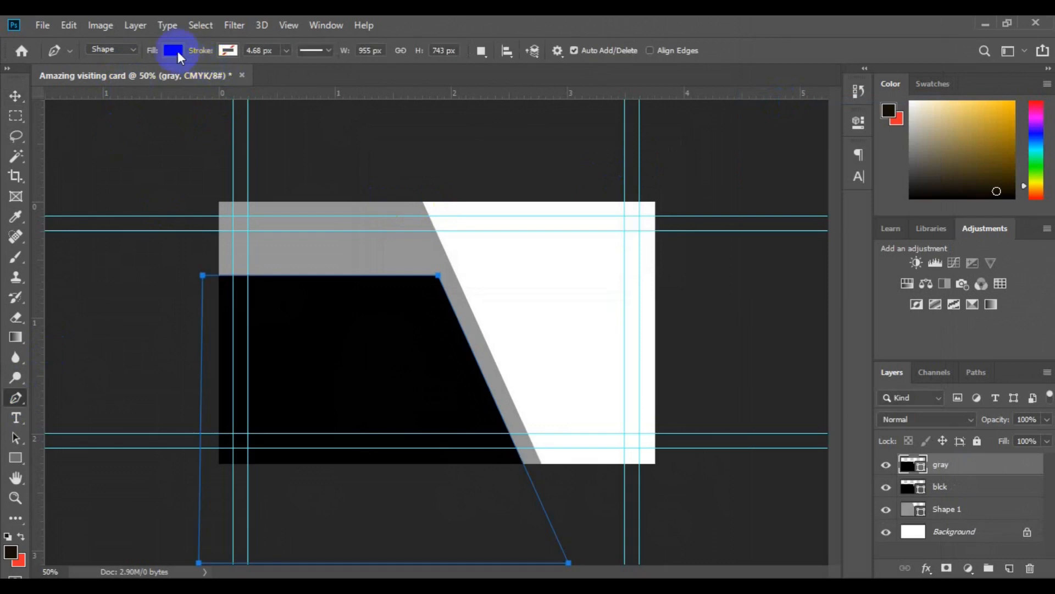
{"action": "left_click", "coordinate": [174, 50]}
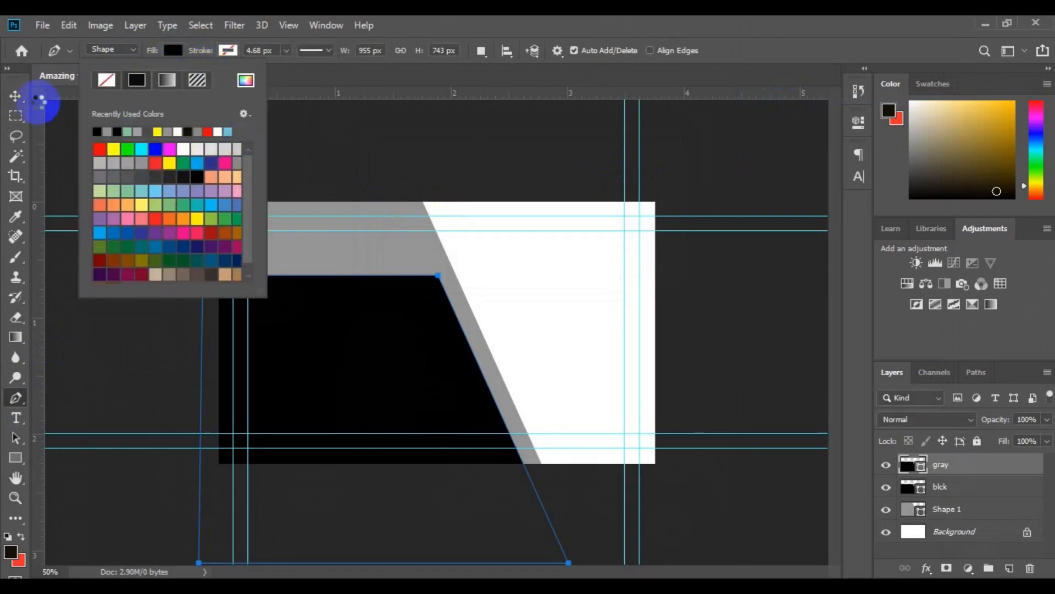
{"action": "left_click", "coordinate": [18, 100]}
{"action": "left_click", "coordinate": [18, 100]}
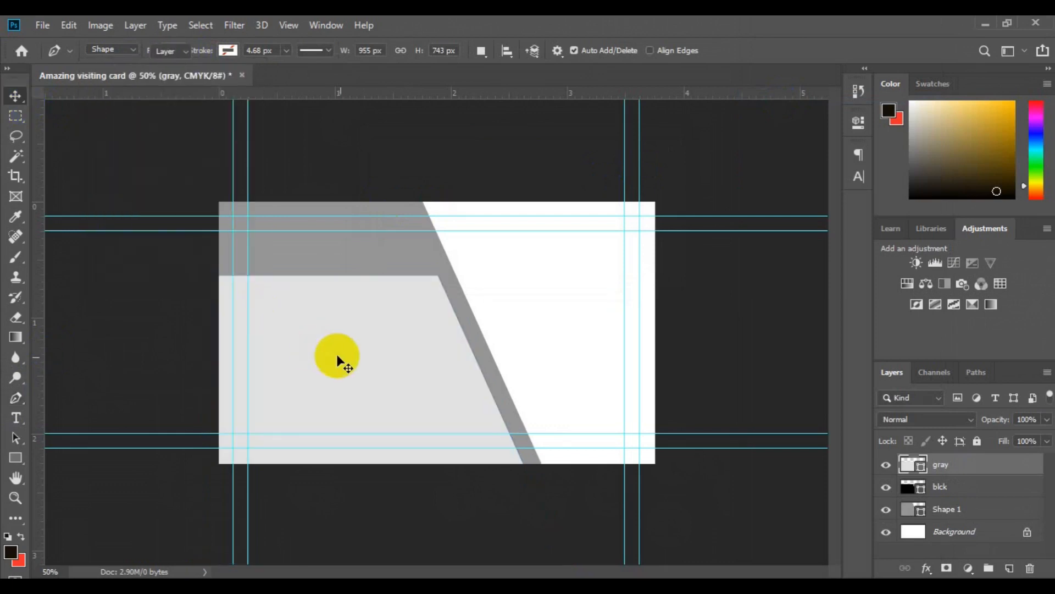
Move the light gray shape about 0.42 in right and 0.56 in down, aligning its slanted edge with that of Shape 1
{"action": "left_click_drag", "start_coordinate": [328, 358], "coordinate": [374, 427]}
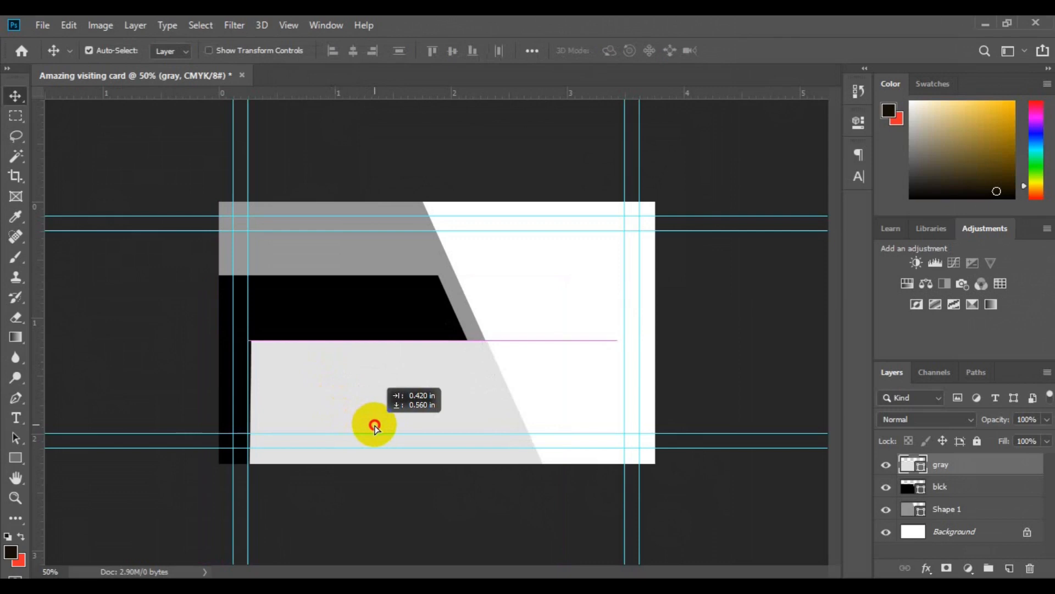
{"action": "left_click_drag", "start_coordinate": [375, 427], "coordinate": [374, 427]}
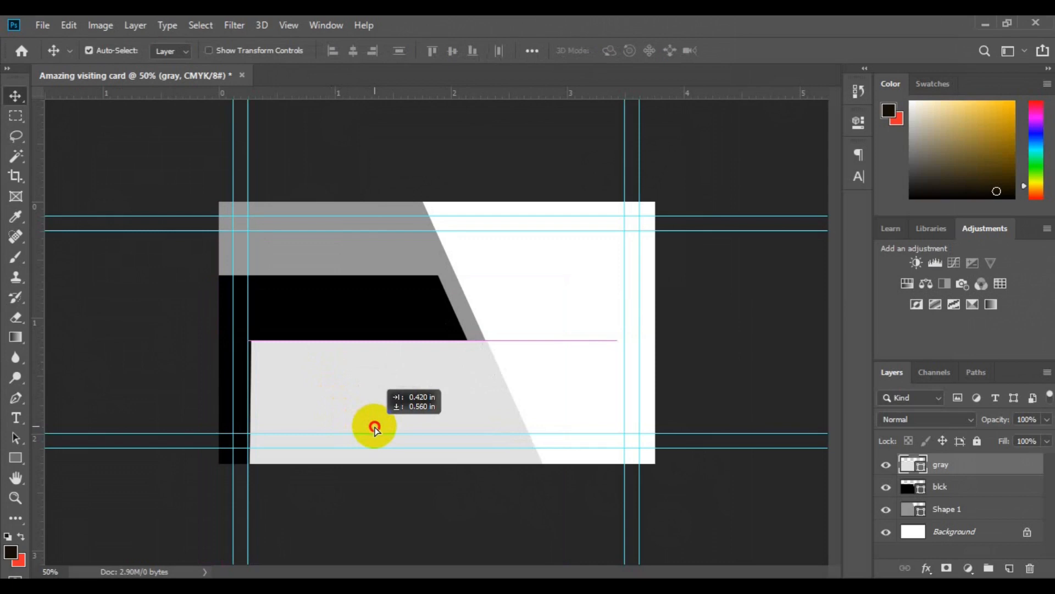
{"action": "left_click_drag", "start_coordinate": [374, 428], "coordinate": [375, 427]}
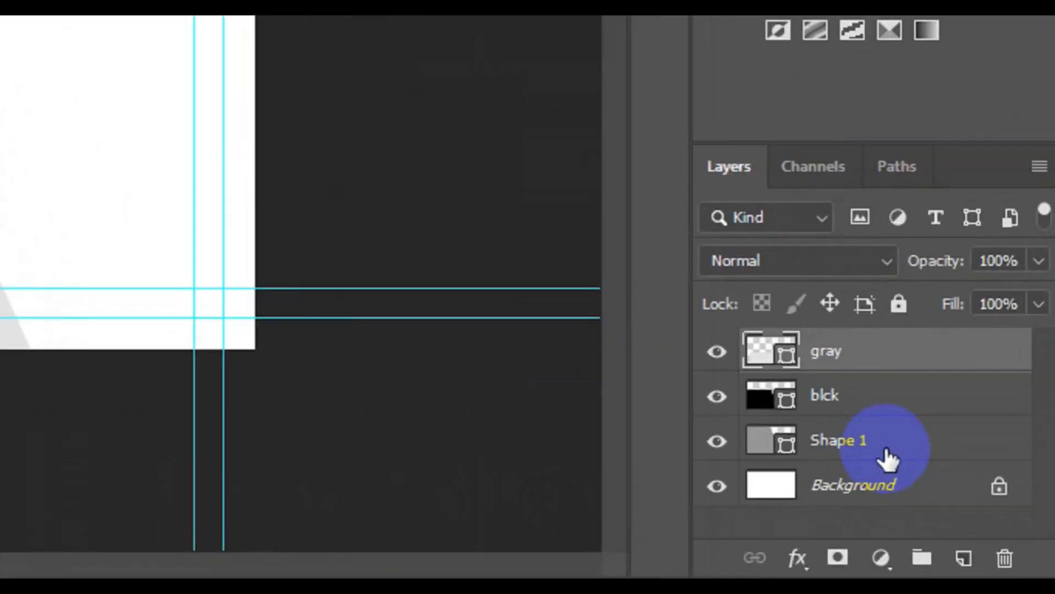
Move the gray, blck and Shape 1 layers together with Free Transform, left and slightly up, until the light gray shape covers the card's left edge
{"action": "left_click", "coordinate": [886, 457]}
{"action": "left_click", "coordinate": [886, 457], "text": "shift"}
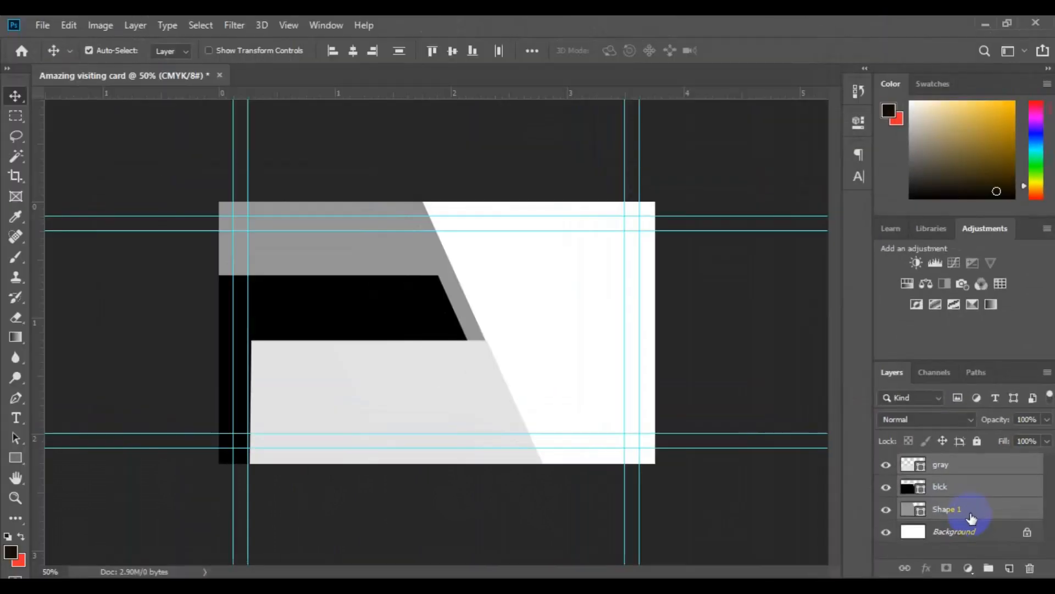
{"action": "left_click", "coordinate": [68, 24]}
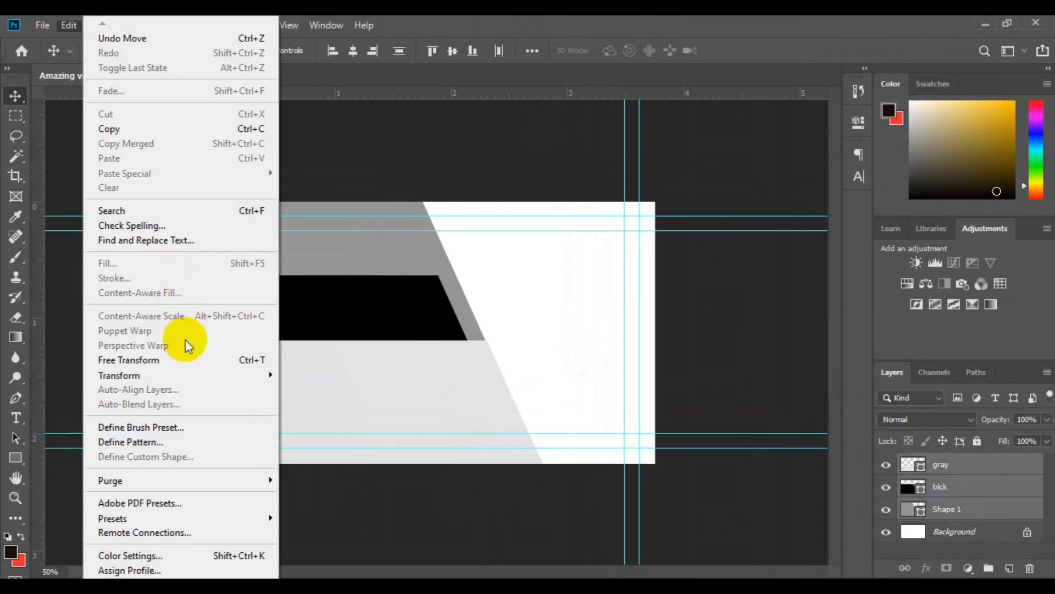
{"action": "left_click", "coordinate": [182, 354]}
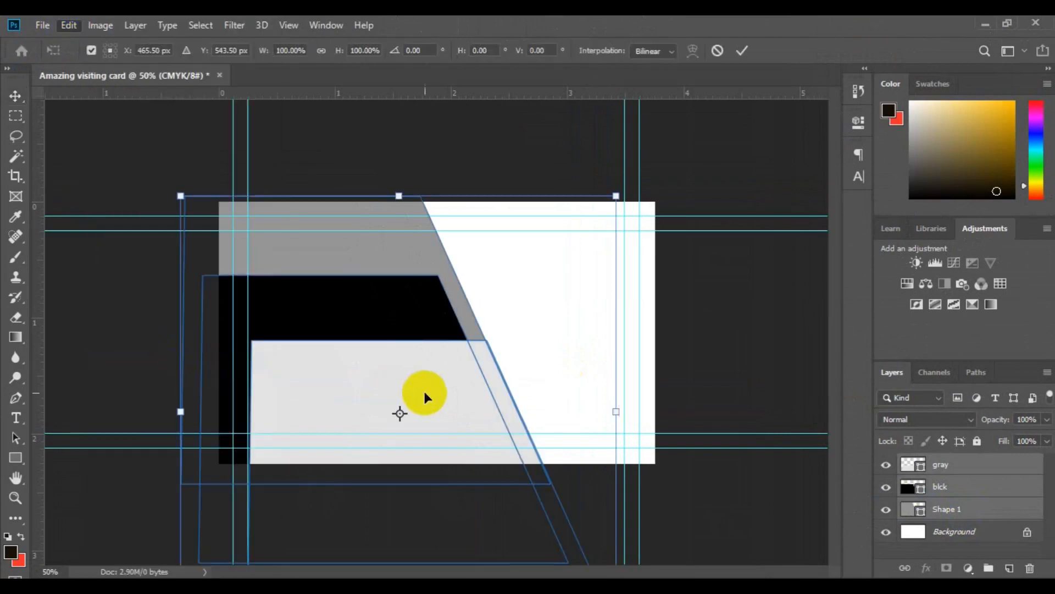
{"action": "left_click_drag", "start_coordinate": [400, 358], "coordinate": [365, 354]}
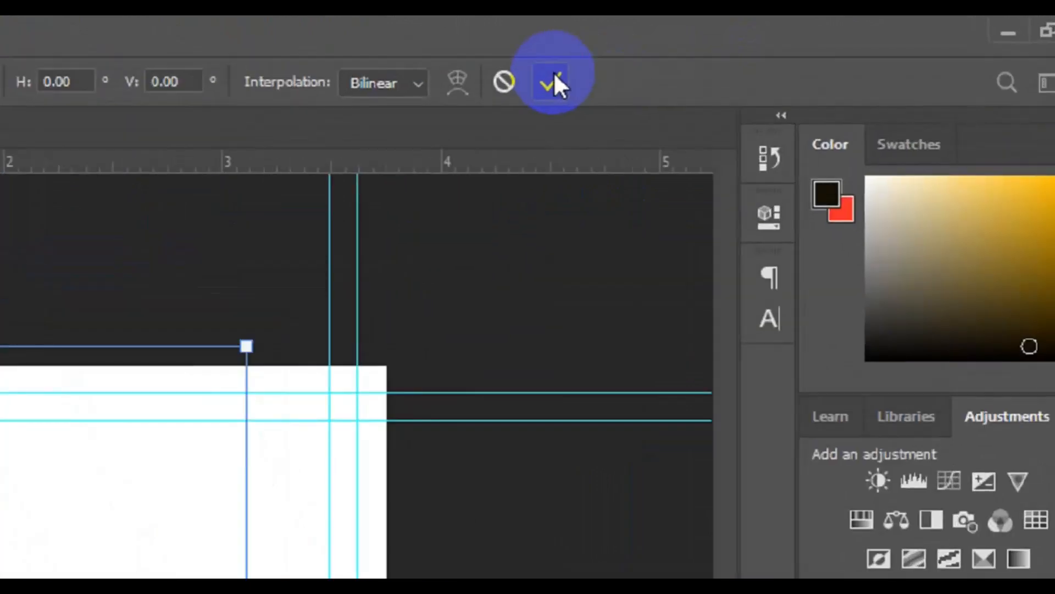
{"action": "left_click", "coordinate": [554, 80]}
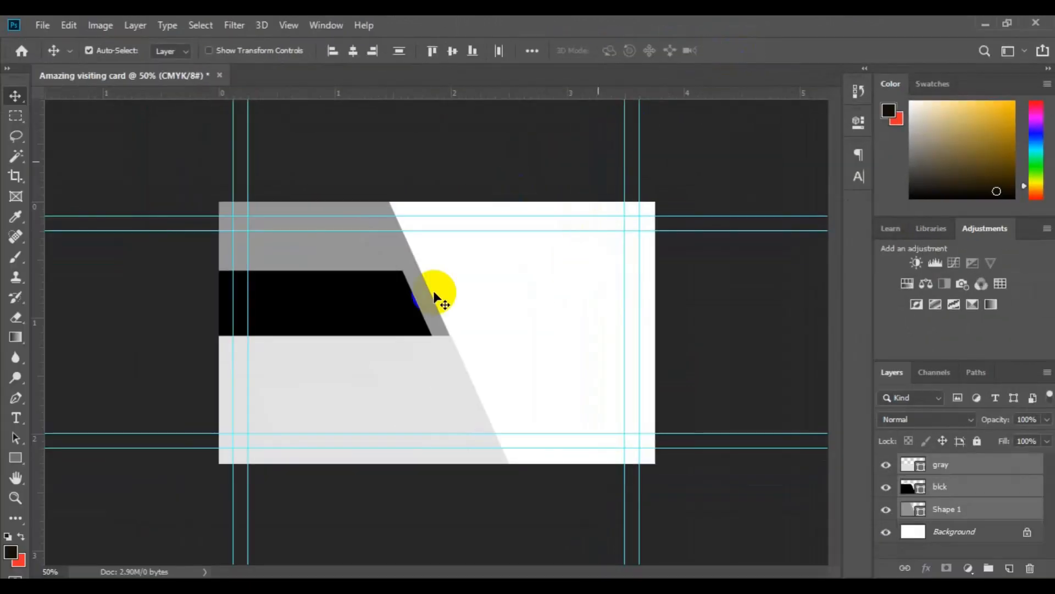
Draw a black rectangle about 566 × 97 px directly above the Background layer, extending past the card's right edge in its lower half
{"action": "left_click", "coordinate": [434, 296]}
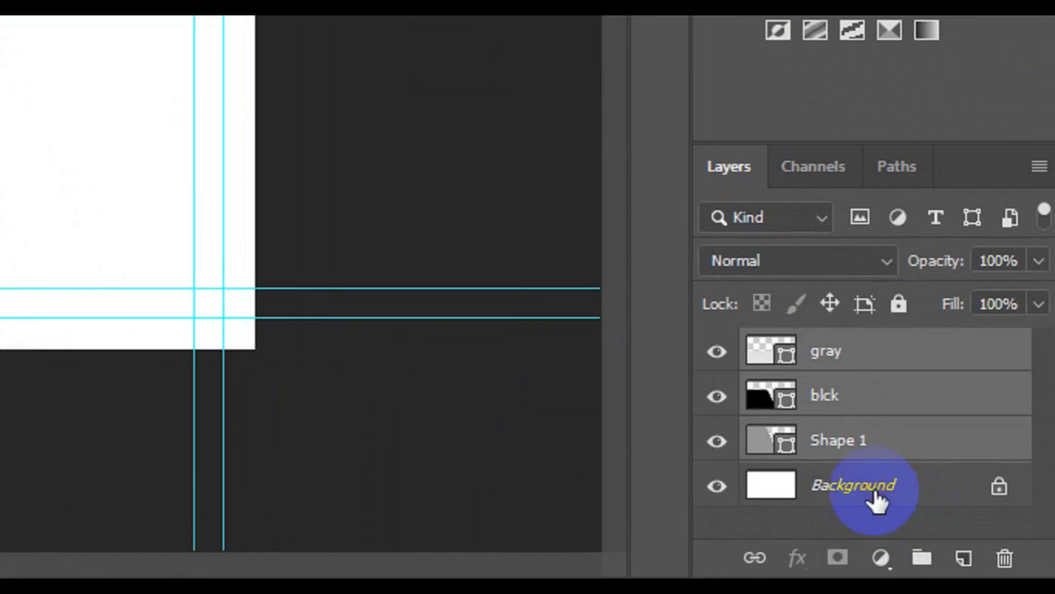
{"action": "left_click", "coordinate": [878, 498]}
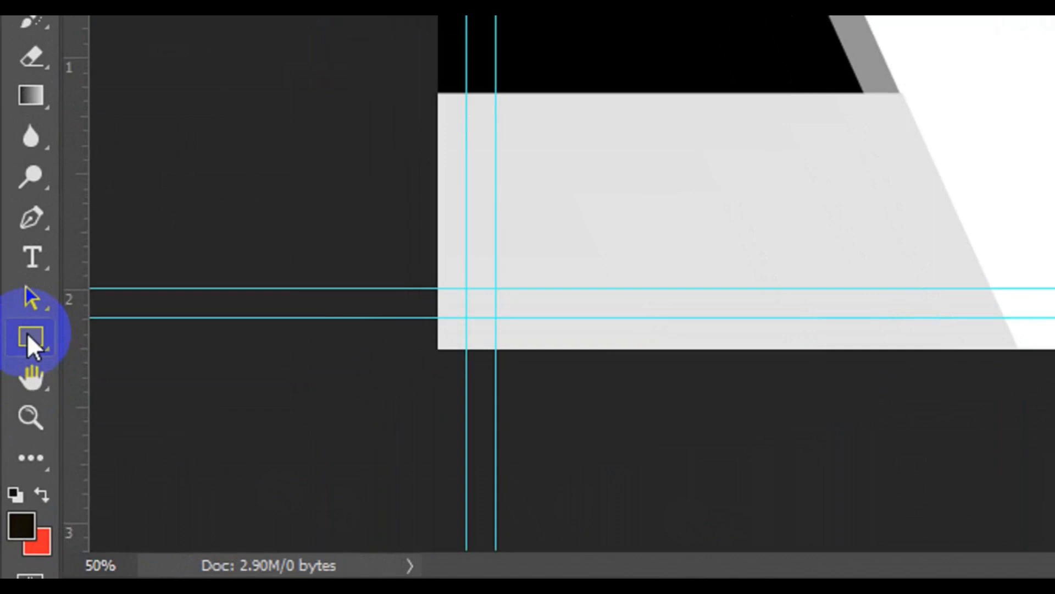
{"action": "left_click", "coordinate": [28, 332]}
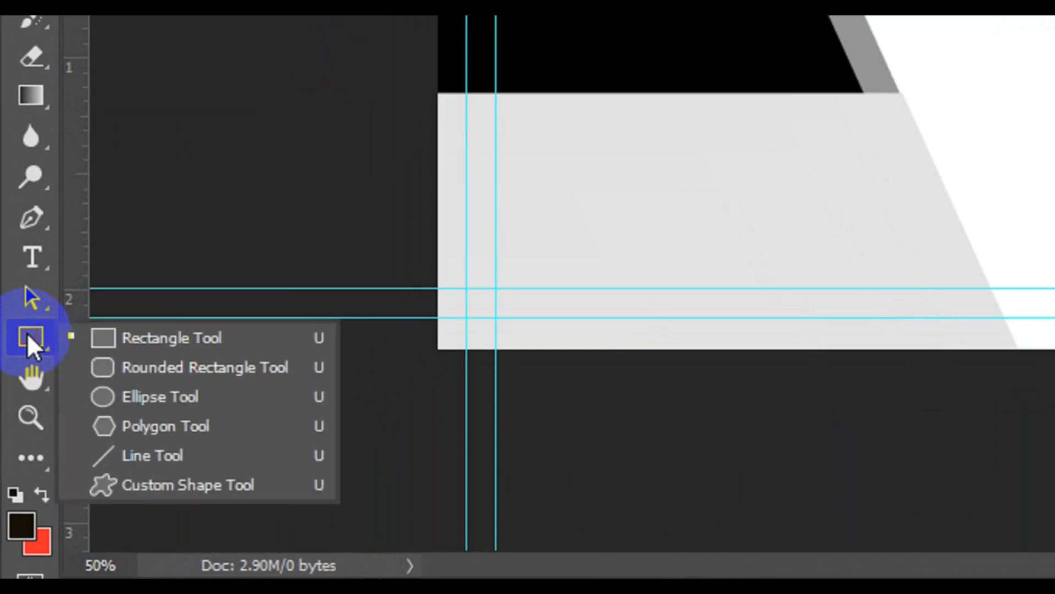
{"action": "left_click", "coordinate": [106, 337]}
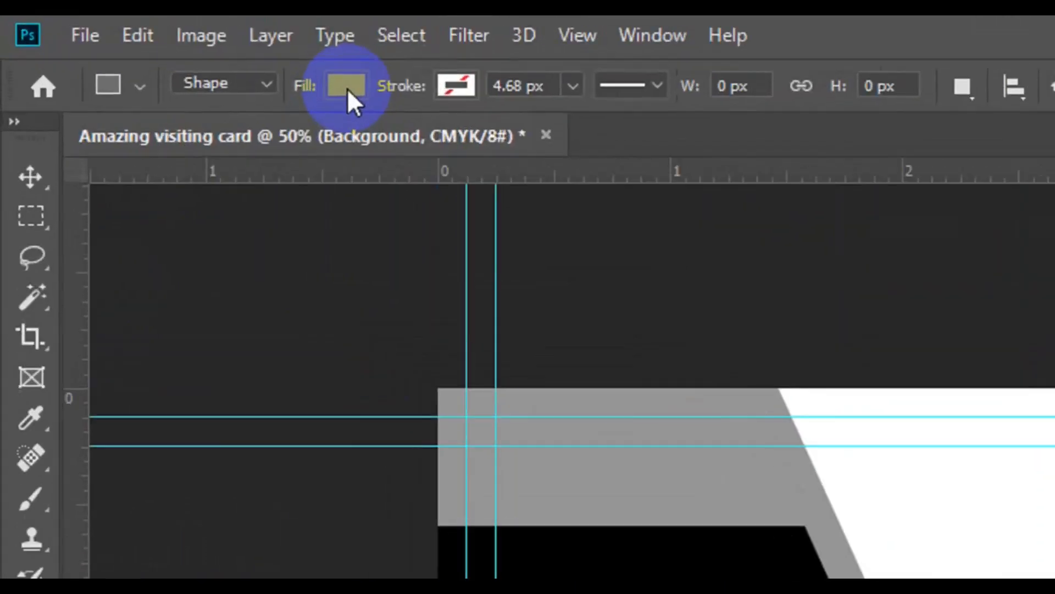
{"action": "left_click", "coordinate": [173, 50]}
{"action": "left_click", "coordinate": [392, 338]}
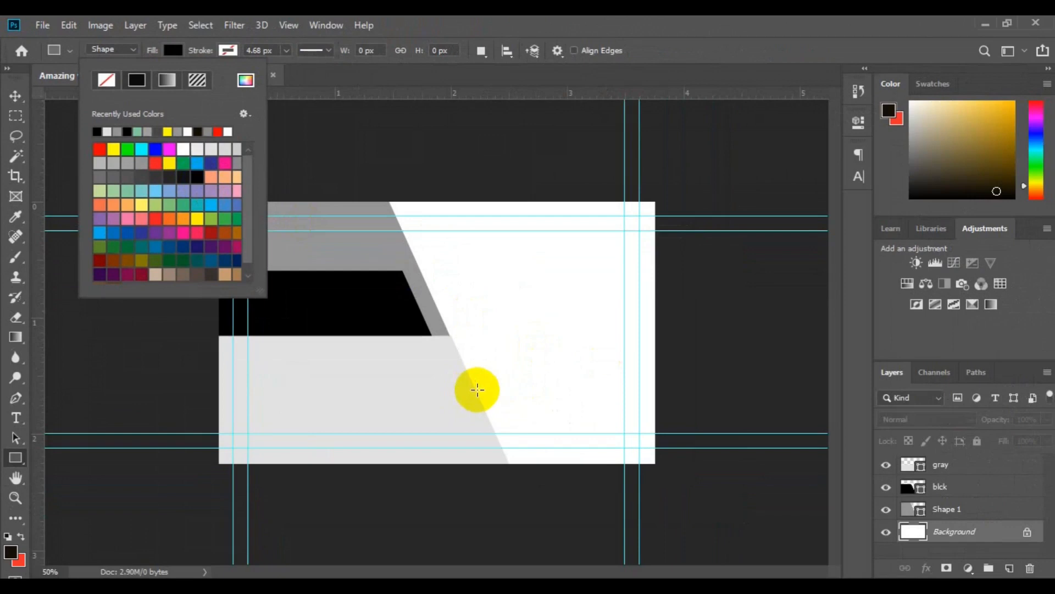
{"action": "left_click_drag", "start_coordinate": [487, 387], "coordinate": [702, 422]}
Move the black rectangle up slightly to about X 691 px, Y 409 px, and put away its shape properties
{"action": "key", "text": "v"}
{"action": "left_click_drag", "start_coordinate": [578, 404], "coordinate": [582, 379]}
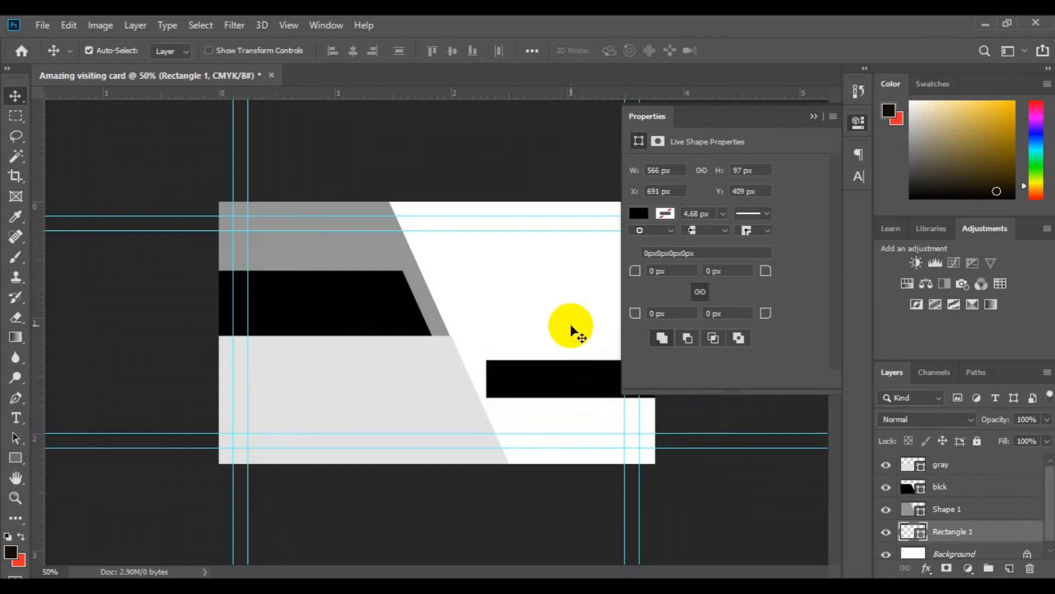
{"action": "left_click", "coordinate": [811, 116]}
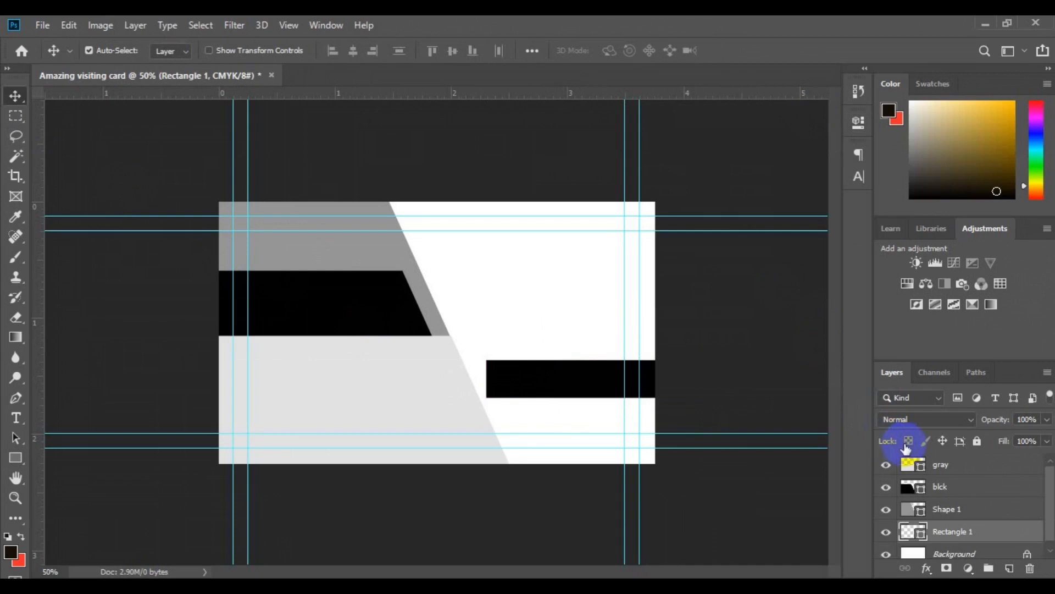
Move the gray, blck and Shape 1 layers together about 44 px left and 6 px up with Free Transform
{"action": "left_click", "coordinate": [972, 516]}
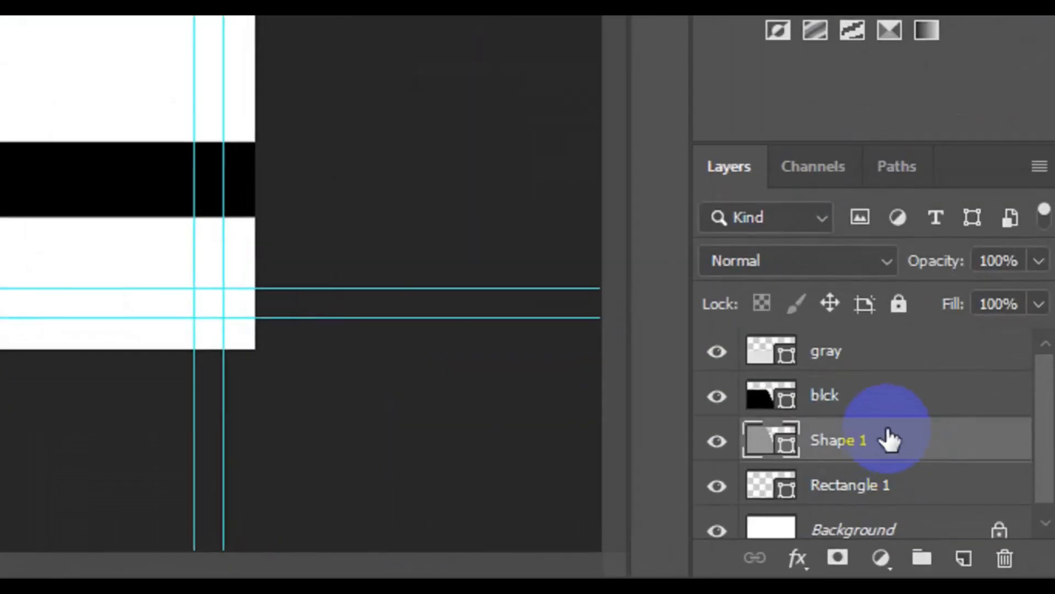
{"action": "left_click", "coordinate": [855, 351], "text": "shift"}
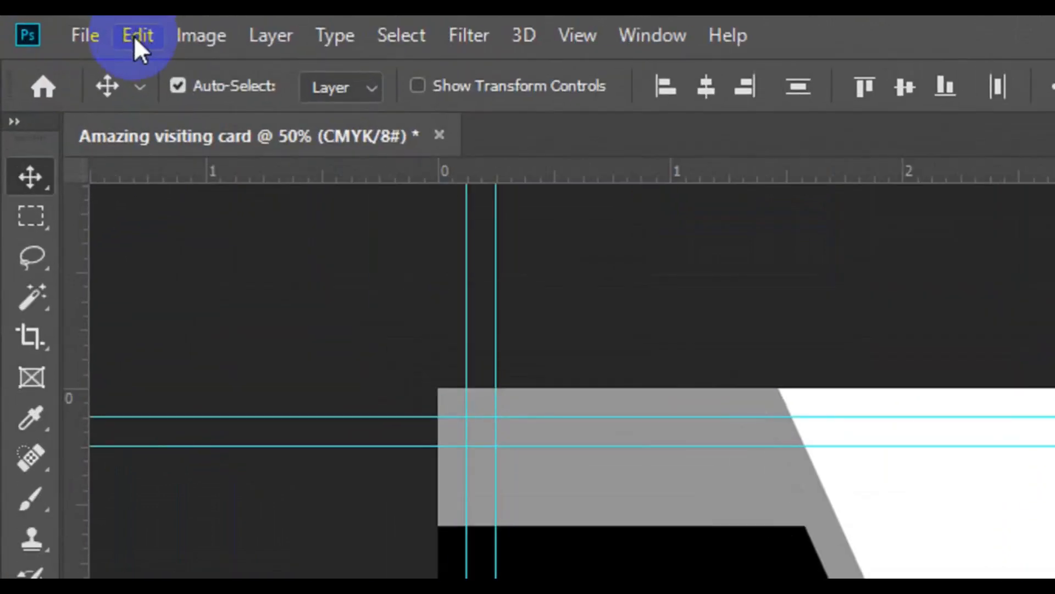
{"action": "left_click", "coordinate": [68, 26]}
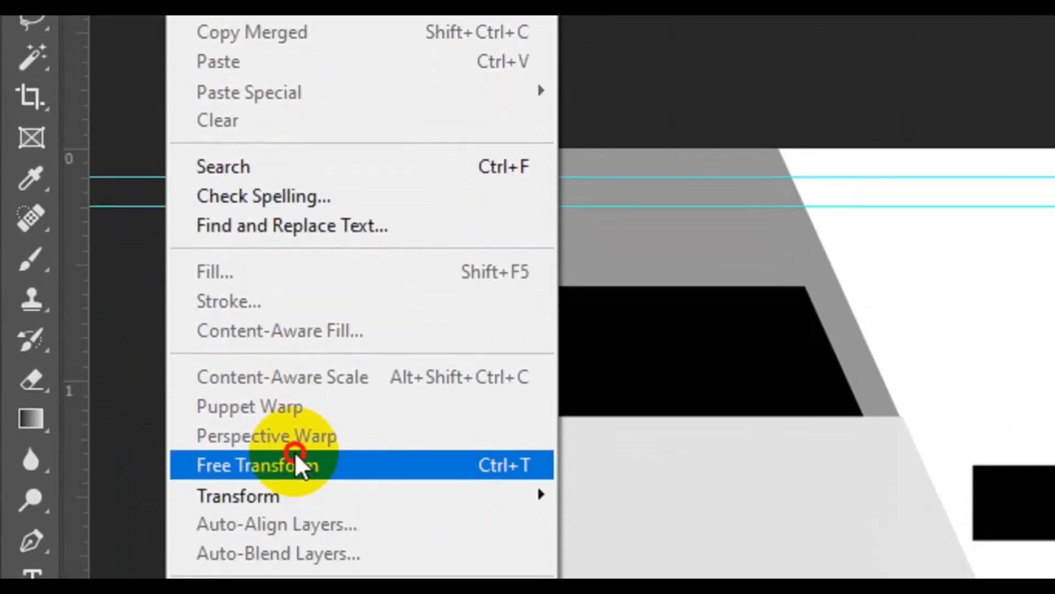
{"action": "left_click", "coordinate": [296, 460]}
{"action": "left_click", "coordinate": [287, 359]}
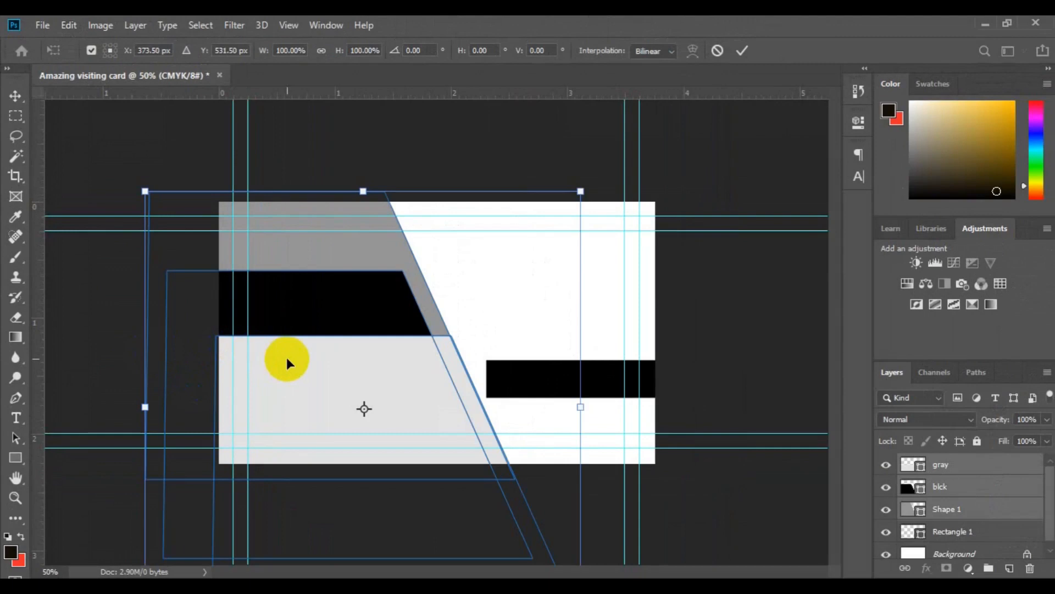
{"action": "left_click_drag", "start_coordinate": [287, 361], "coordinate": [270, 357]}
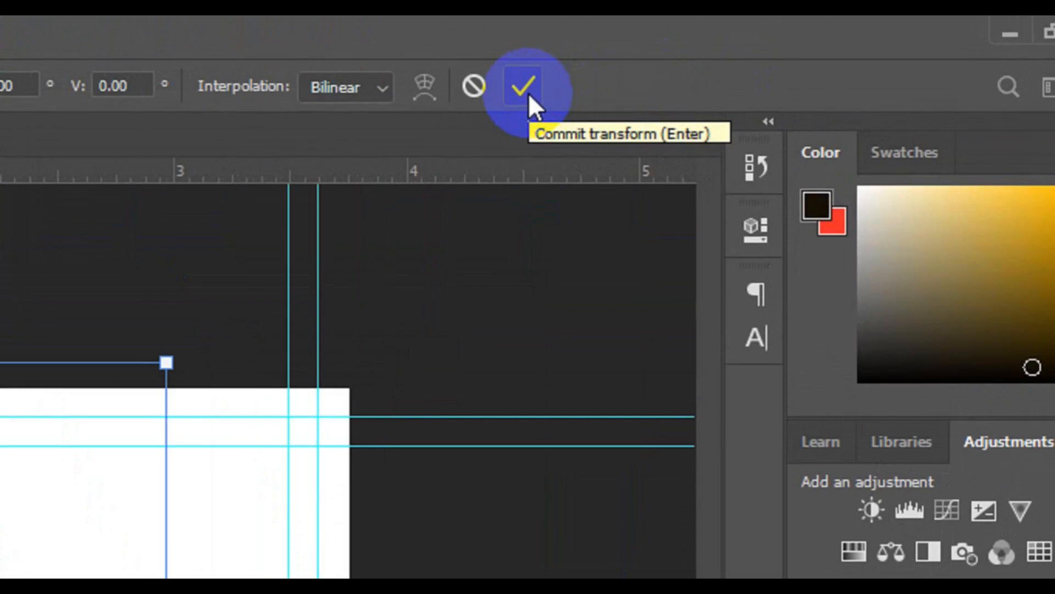
{"action": "left_click", "coordinate": [529, 93]}
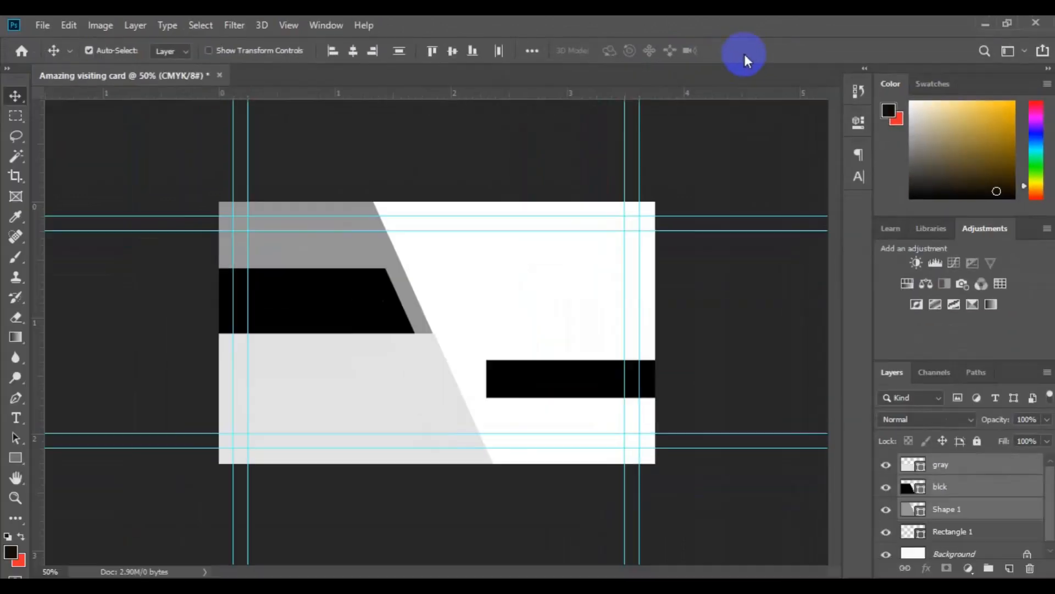
Move the black rectangle up by about 48 px
{"action": "left_click", "coordinate": [365, 493]}
{"action": "left_click_drag", "start_coordinate": [532, 390], "coordinate": [533, 378]}
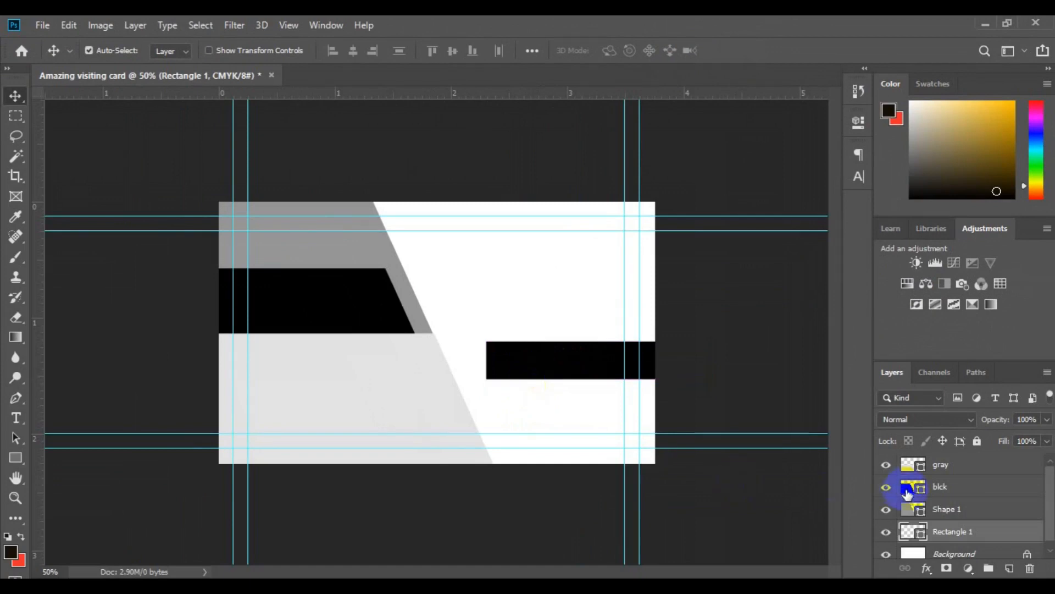
Shift the gray, blck and Shape 1 layers together about 32 px right and 4 px down with Free Transform
{"action": "left_click", "coordinate": [947, 511]}
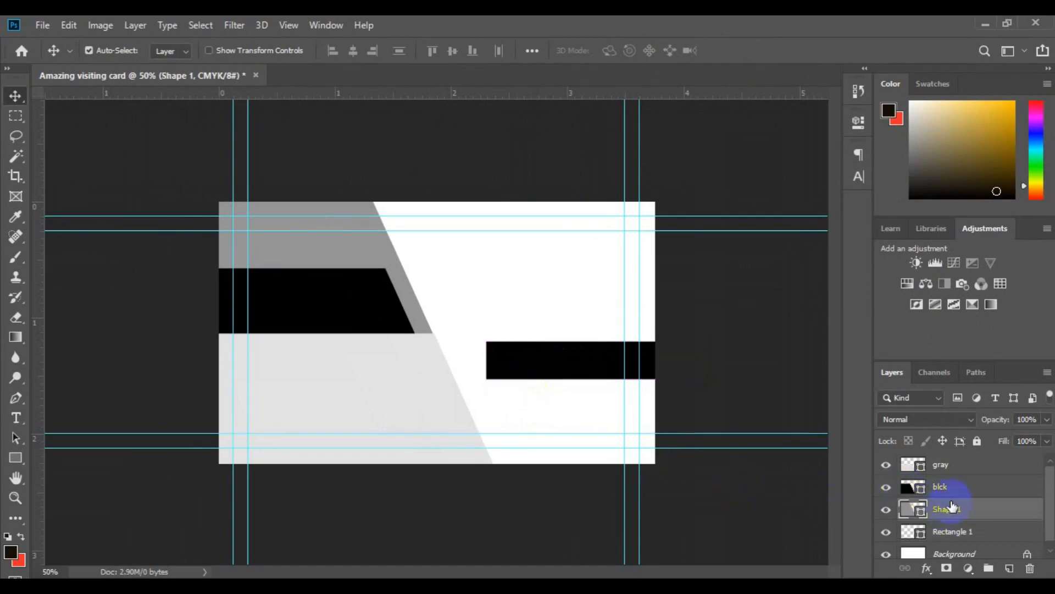
{"action": "left_click", "coordinate": [964, 470], "text": "shift"}
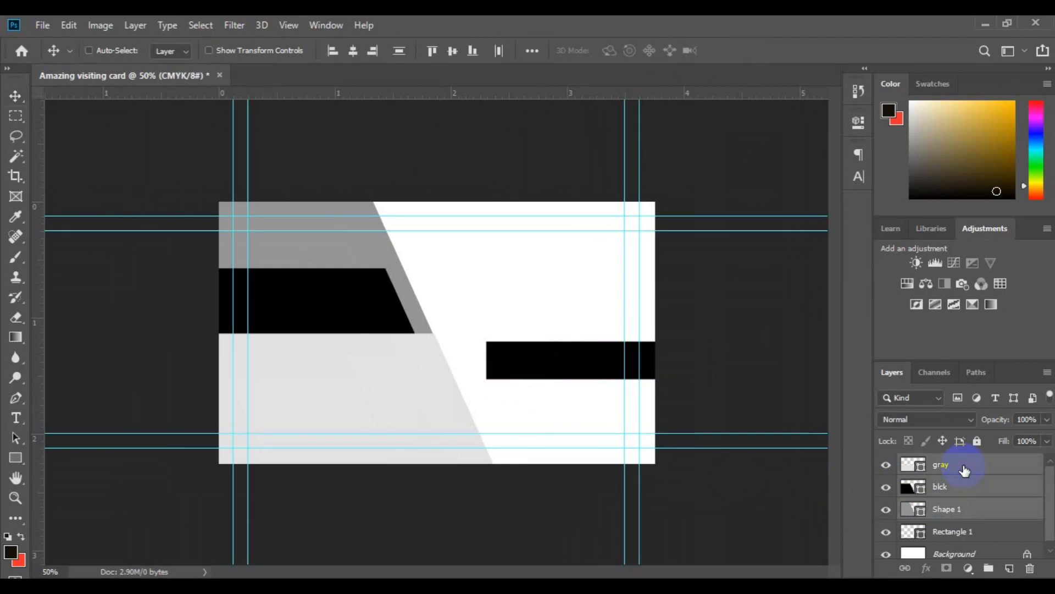
{"action": "key", "text": "ctrl+t"}
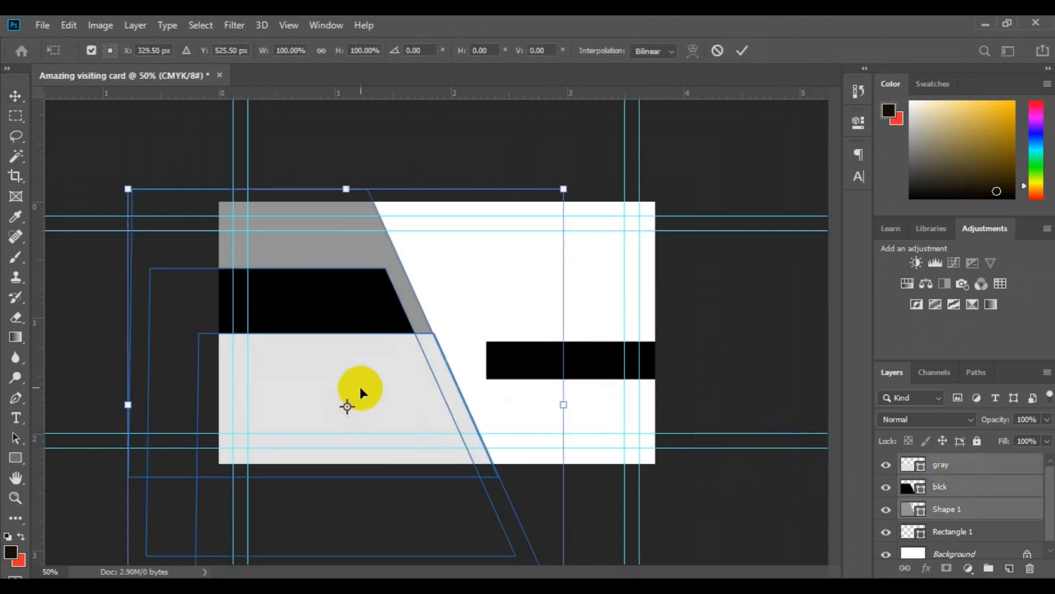
{"action": "left_click_drag", "start_coordinate": [371, 387], "coordinate": [384, 389]}
{"action": "key", "text": "Return"}
Try to rotate the gray, blck and Shape 1 layers slightly clockwise with Free Transform, and undo the rotation
{"action": "key", "text": "ctrl+t"}
{"action": "left_click_drag", "start_coordinate": [580, 178], "coordinate": [592, 185]}
{"action": "key", "text": "ctrl+z"}
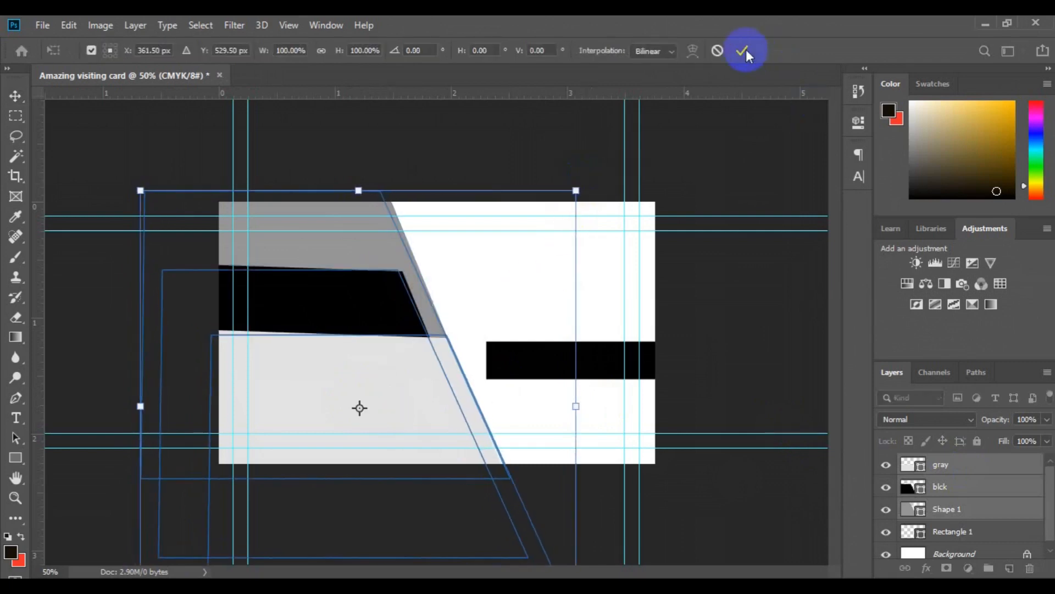
{"action": "left_click", "coordinate": [725, 48]}
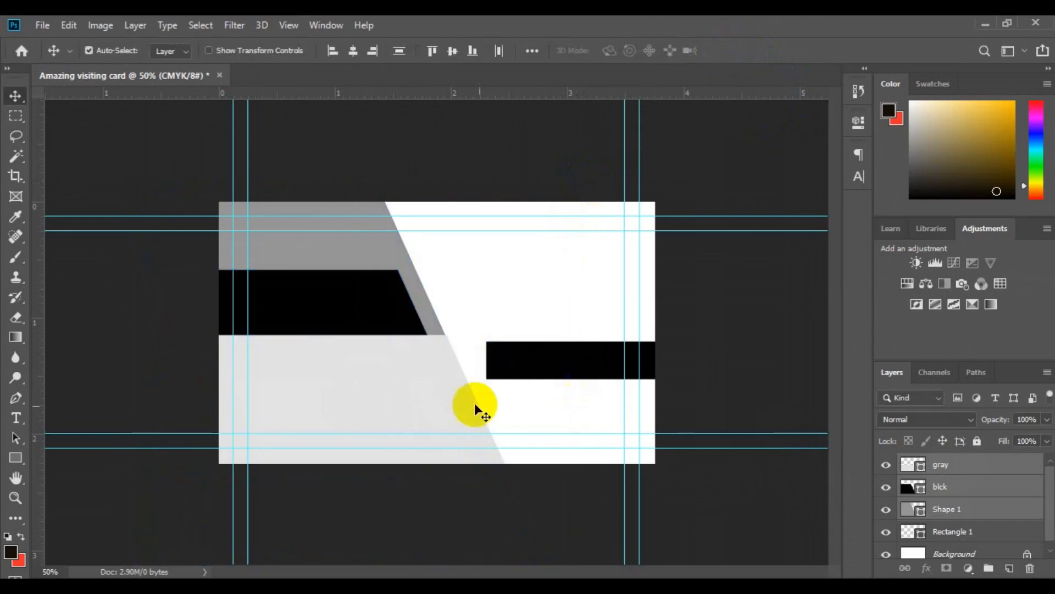
Move the black rectangle about 26 px left and stretch it downward to about 124.74% of its height with Free Transform
{"action": "left_click", "coordinate": [558, 364], "text": "ctrl"}
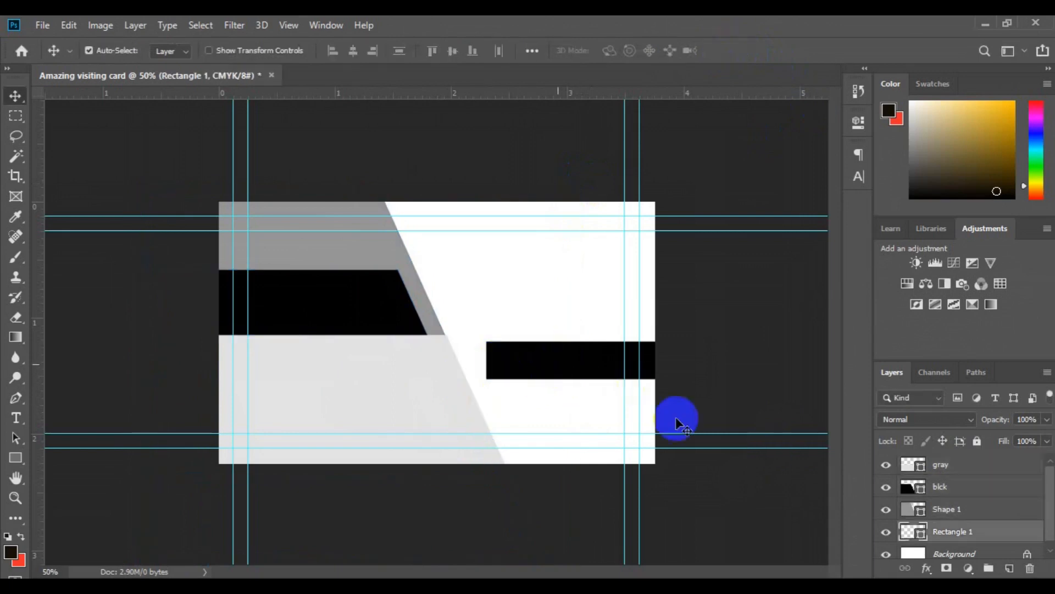
{"action": "left_click", "coordinate": [573, 363]}
{"action": "left_click_drag", "start_coordinate": [574, 363], "coordinate": [563, 362]}
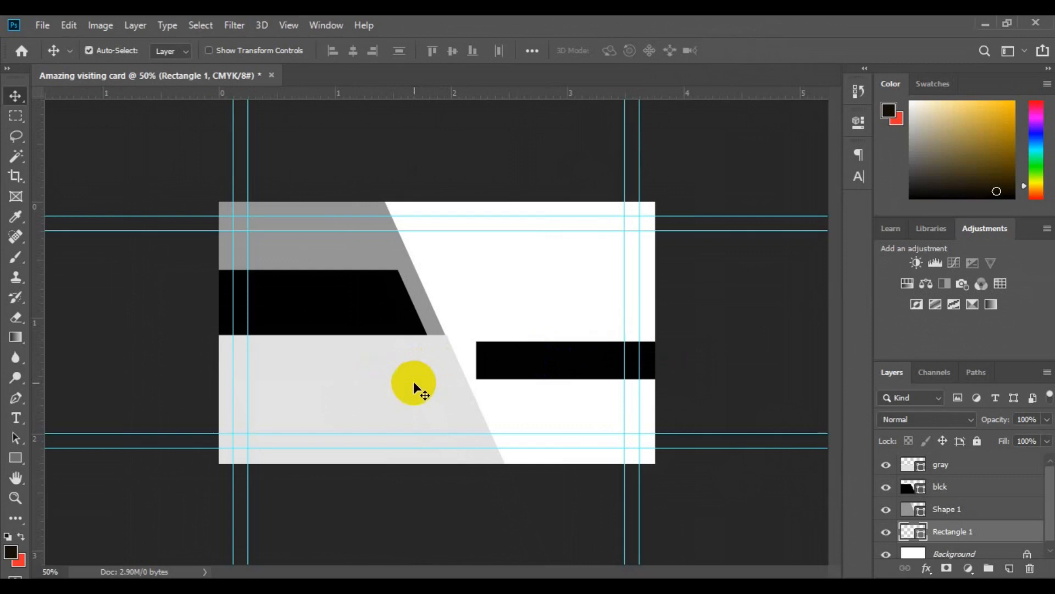
{"action": "key", "text": "ctrl+t"}
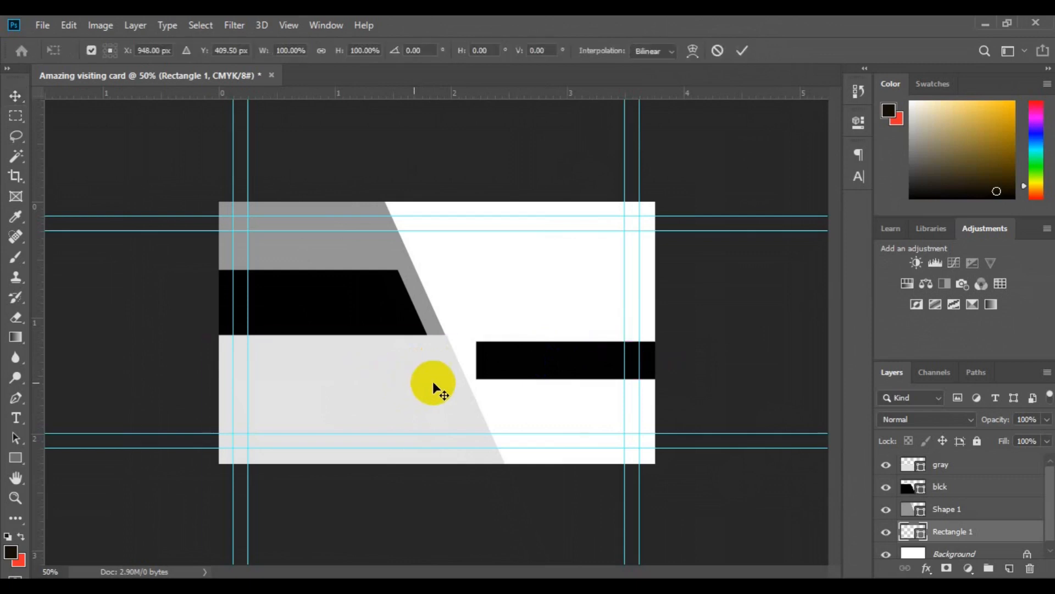
{"action": "left_click_drag", "start_coordinate": [586, 378], "coordinate": [586, 394]}
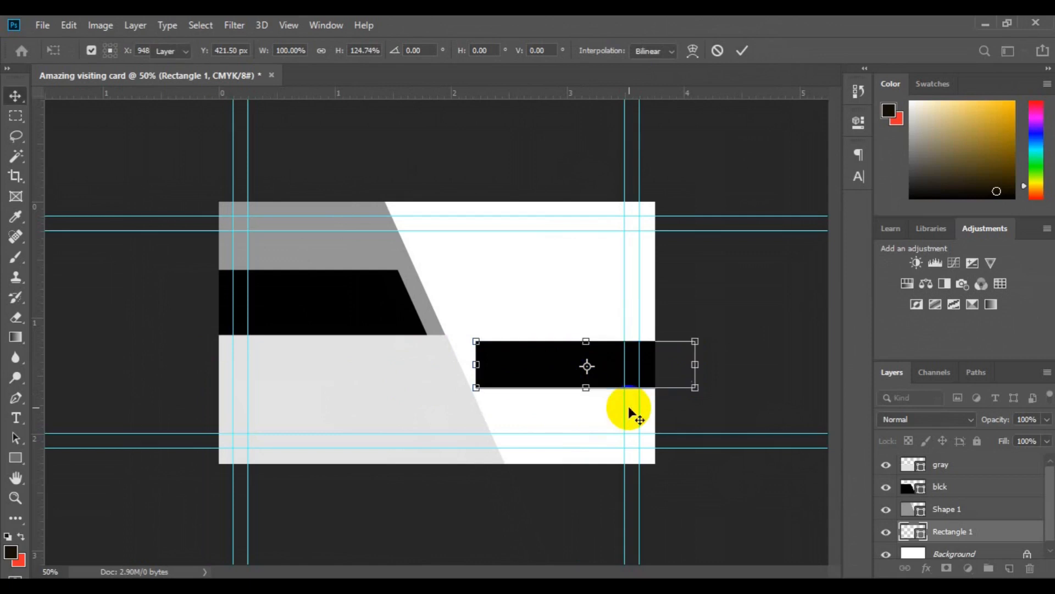
{"action": "left_click", "coordinate": [811, 426]}
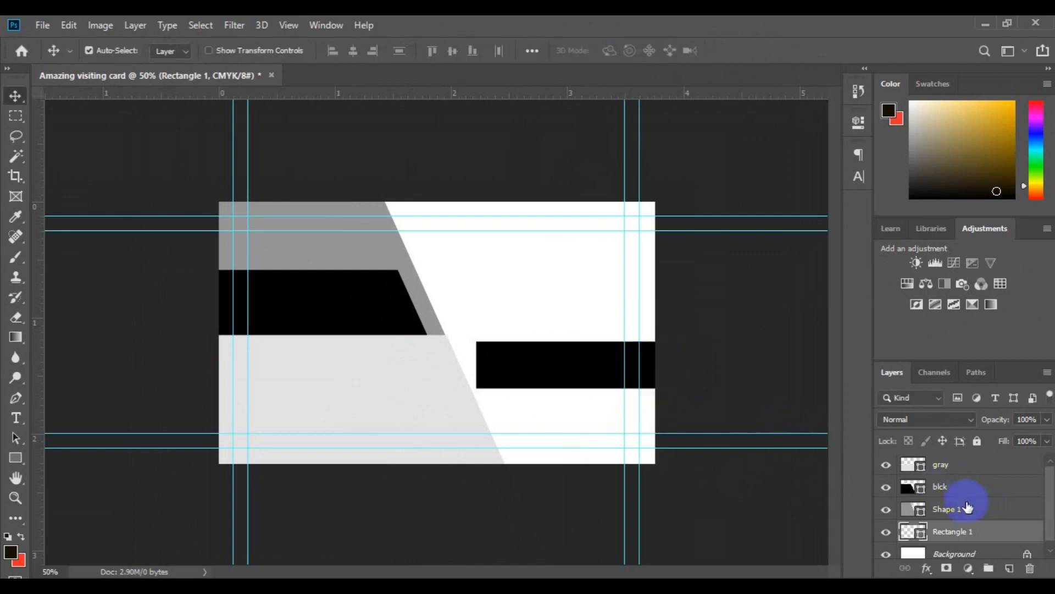
Move the gray, blck and Shape 1 layers together 0.127 in left and 0.007 in up with Free Transform
{"action": "left_click", "coordinate": [968, 507]}
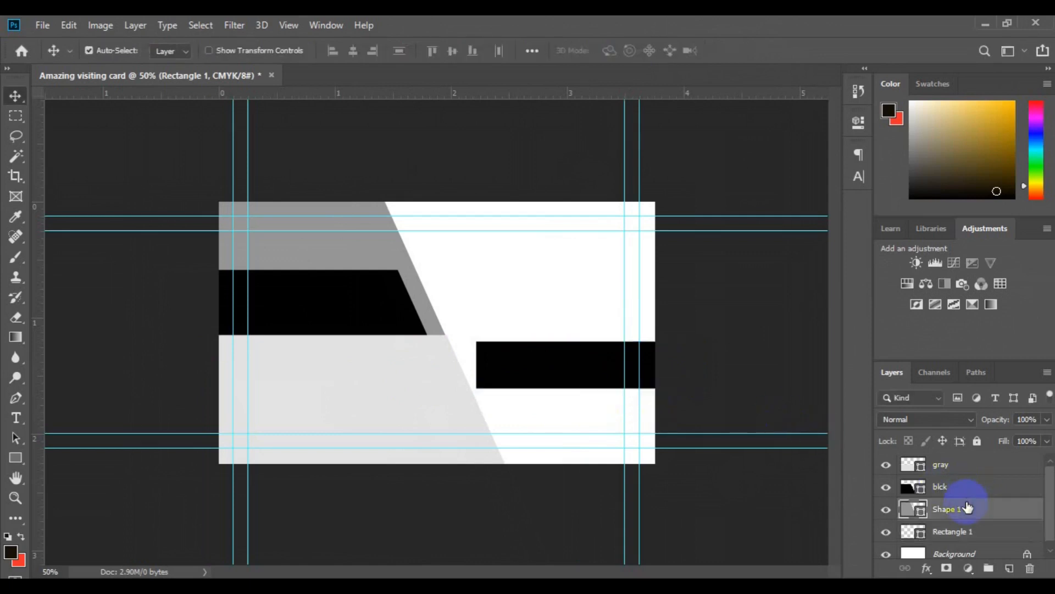
{"action": "left_click", "coordinate": [966, 470], "text": "shift"}
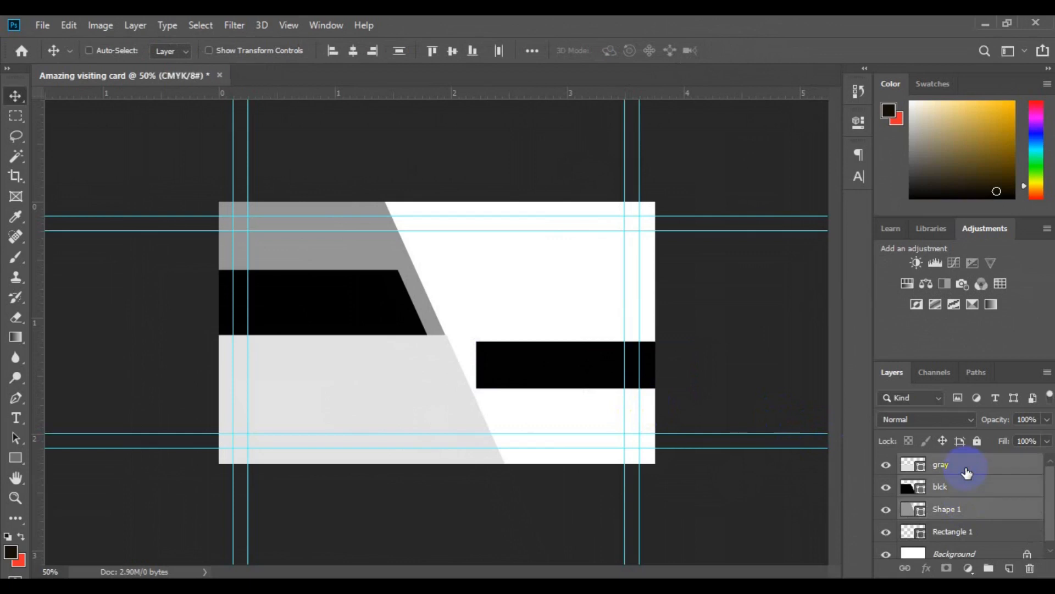
{"action": "key", "text": "ctrl+t"}
{"action": "left_click_drag", "start_coordinate": [385, 417], "coordinate": [368, 417]}
{"action": "key", "text": "shift+Left"}
{"action": "key", "text": "shift+Left"}
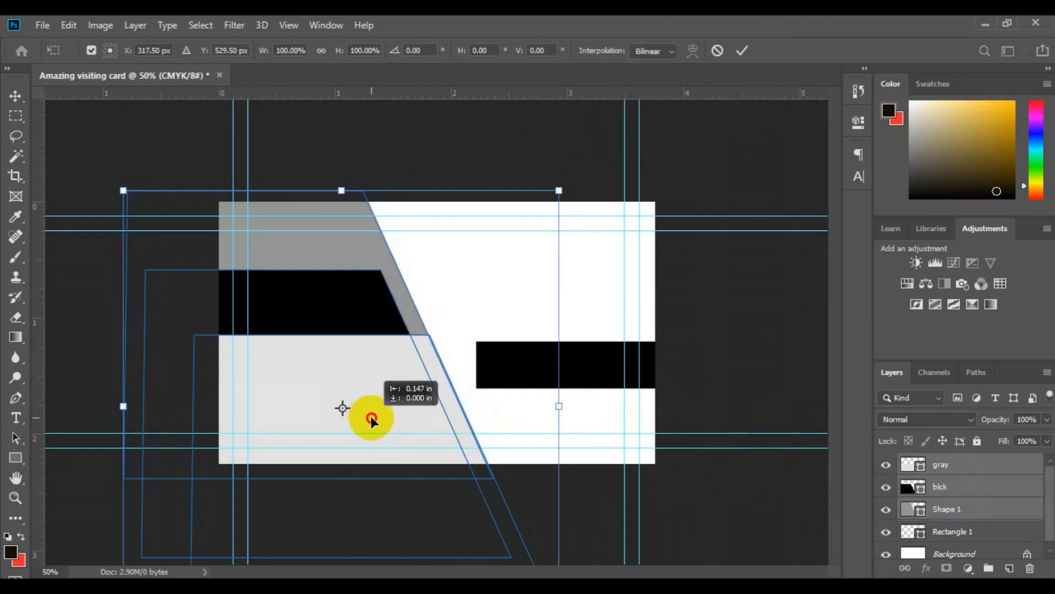
{"action": "key", "text": "Right"}
{"action": "key", "text": "Right"}
{"action": "key", "text": "Right"}
{"action": "key", "text": "Right"}
{"action": "key", "text": "Right"}
{"action": "key", "text": "Right"}
{"action": "key", "text": "Up"}
{"action": "key", "text": "Up"}
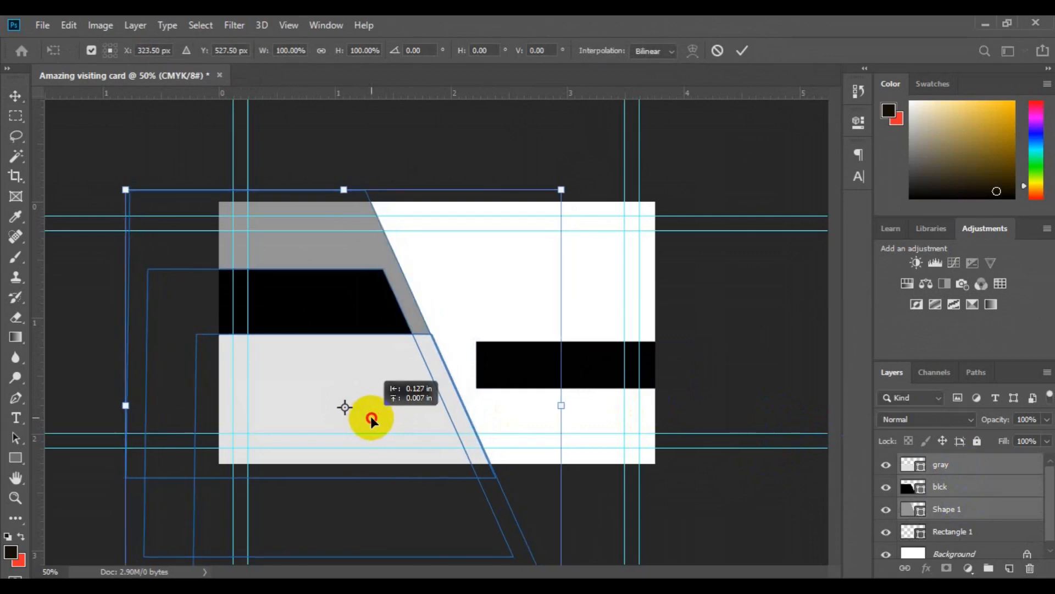
{"action": "key", "text": "Return"}
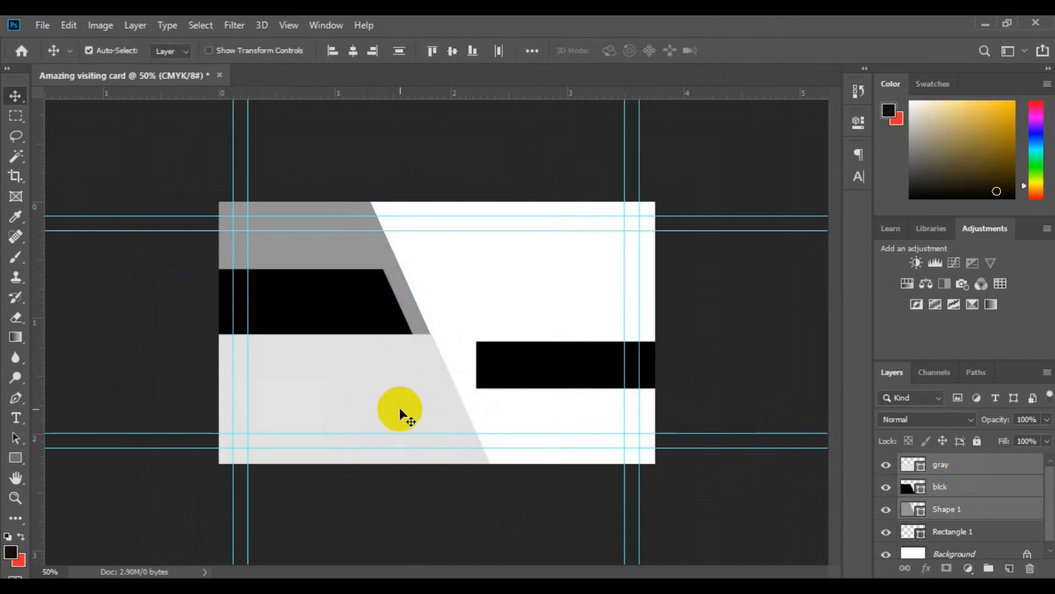
Select the Background layer and set up the Pen tool in Shape mode with a light blue fill
{"action": "key", "text": "ctrl+plus"}
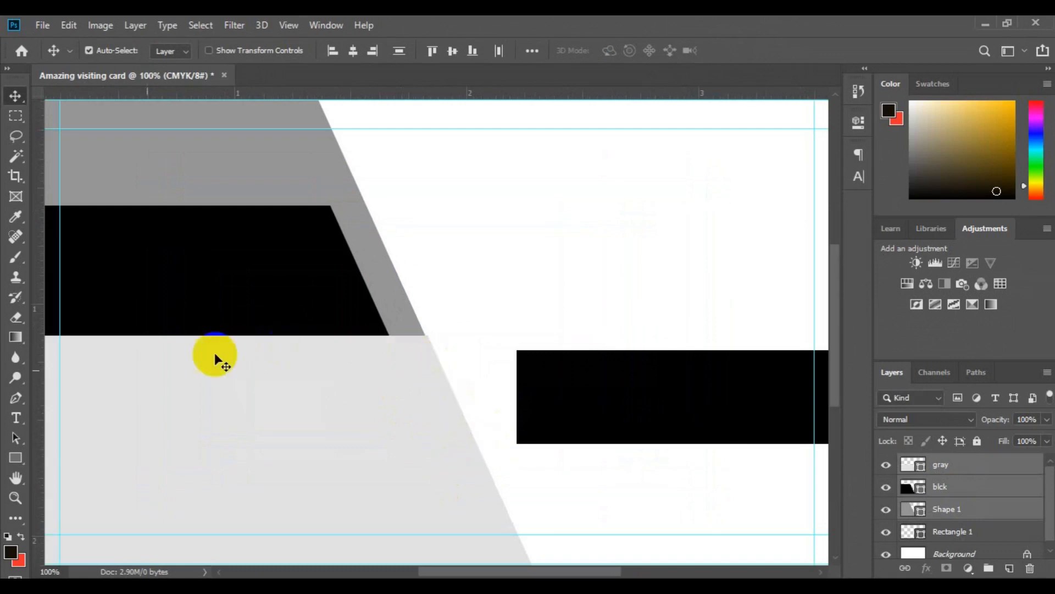
{"action": "left_click", "coordinate": [948, 543]}
{"action": "left_click", "coordinate": [956, 556], "text": "shift"}
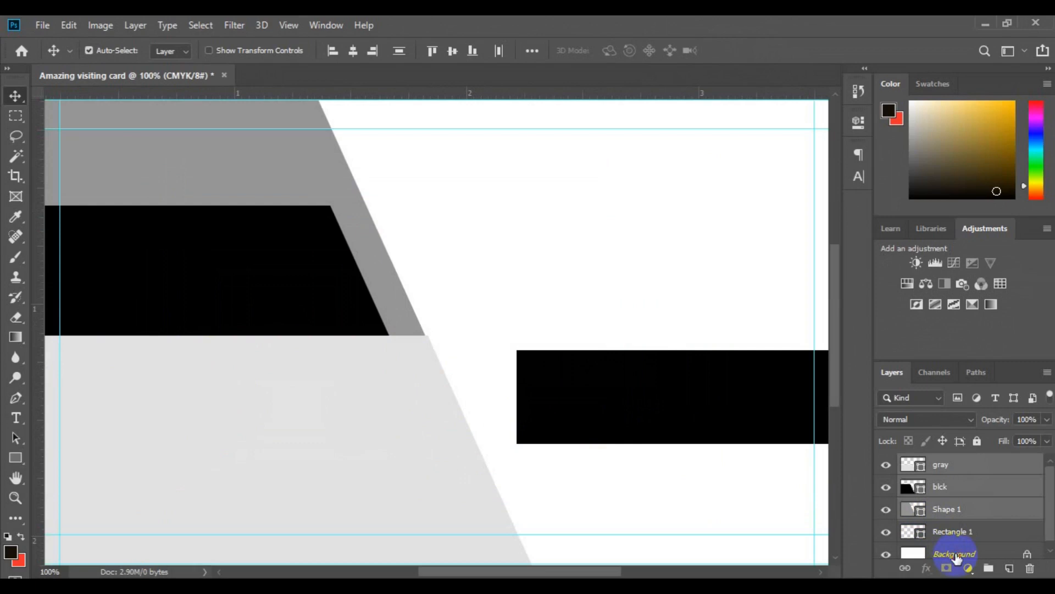
{"action": "left_click", "coordinate": [956, 555]}
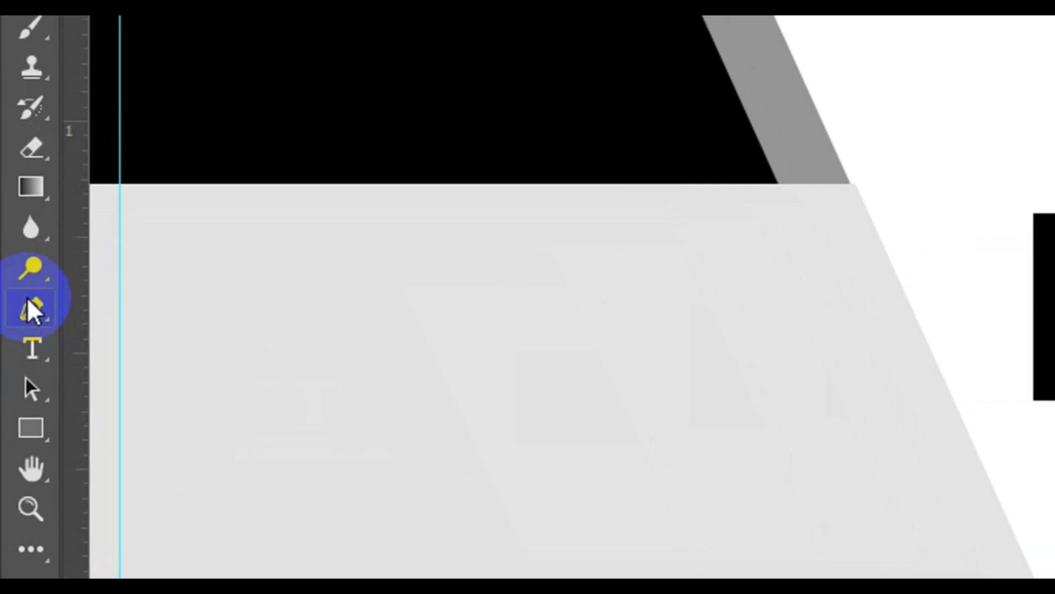
{"action": "left_click", "coordinate": [16, 397]}
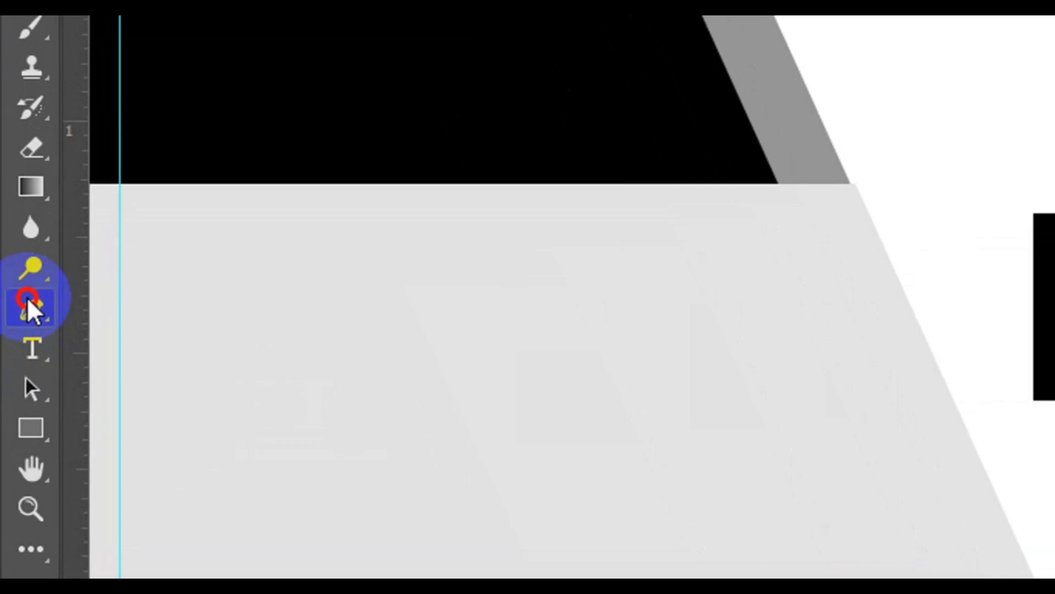
{"action": "left_click", "coordinate": [147, 312]}
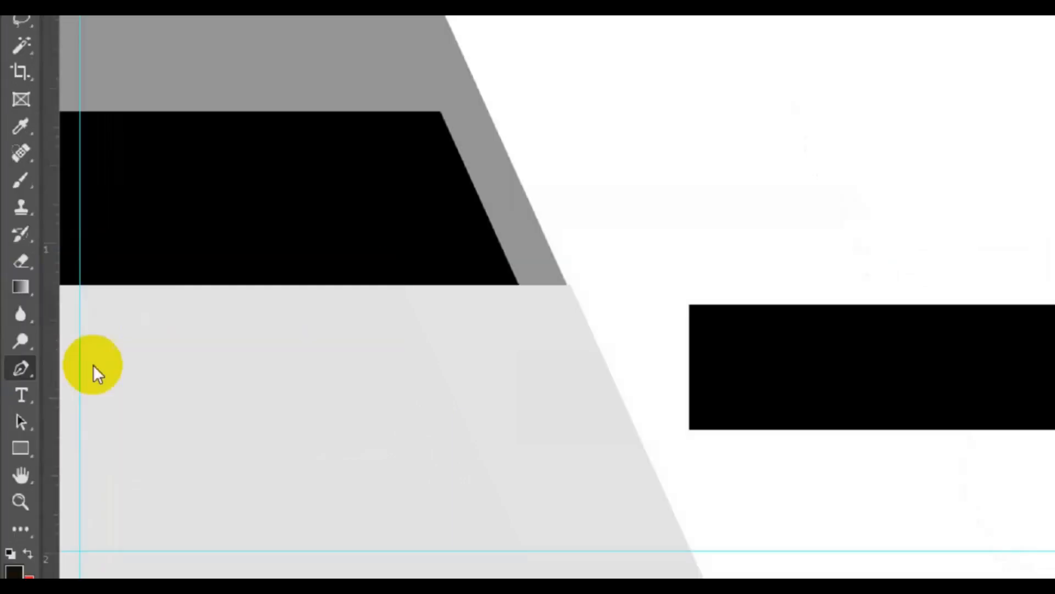
{"action": "left_click", "coordinate": [175, 46]}
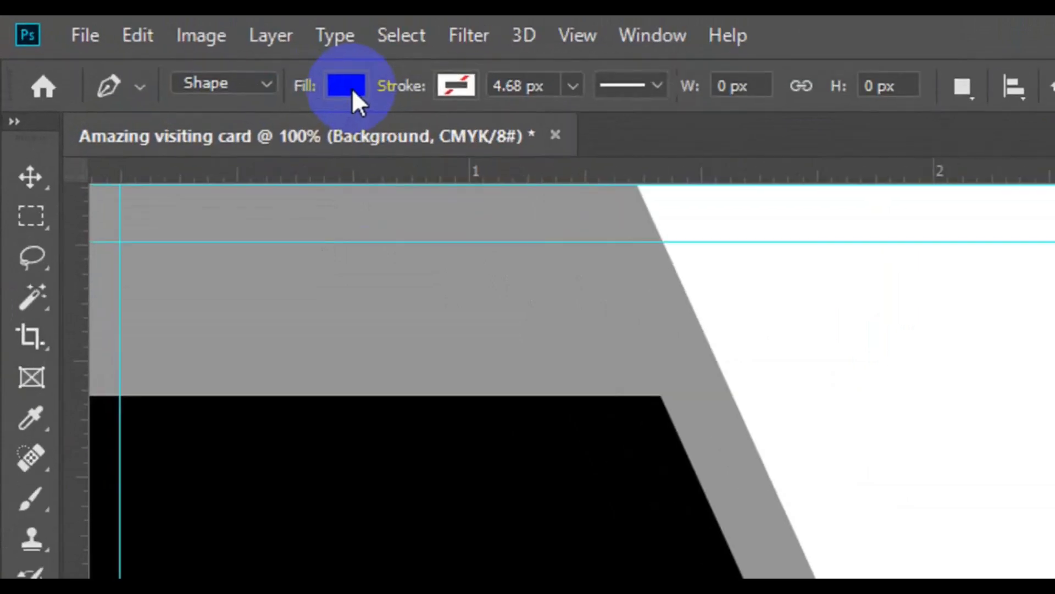
{"action": "left_click", "coordinate": [280, 75]}
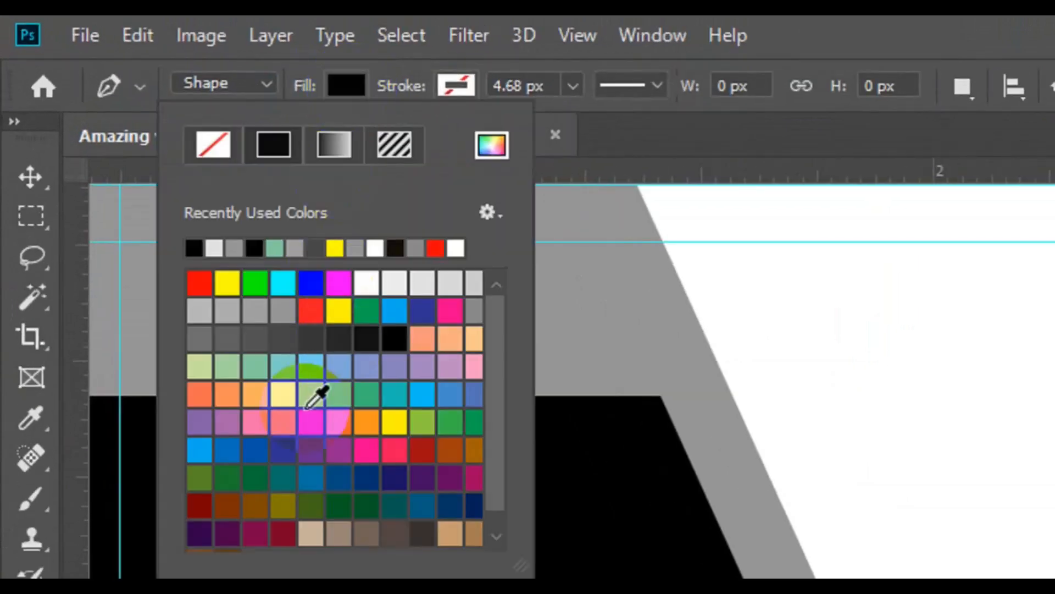
{"action": "left_click", "coordinate": [309, 366]}
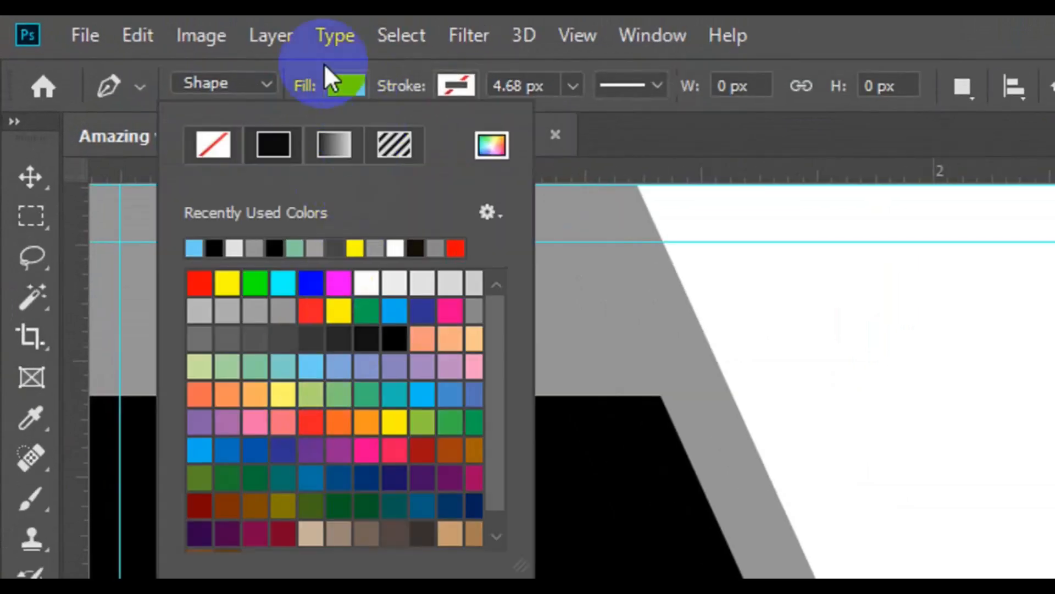
{"action": "left_click", "coordinate": [256, 84]}
{"action": "left_click", "coordinate": [255, 83]}
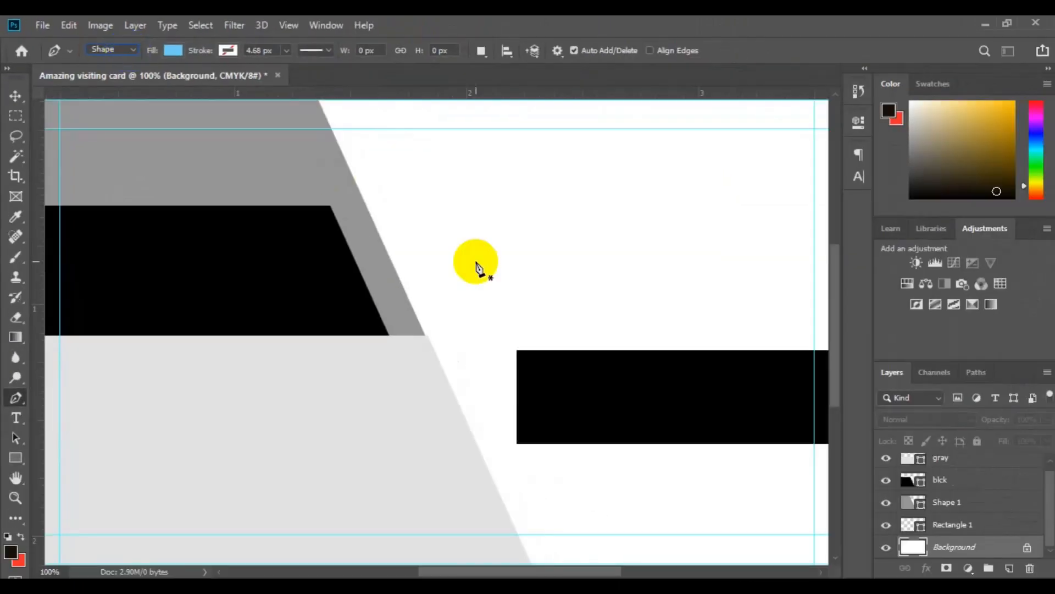
Draw a four-point light blue shape, about 118 by 166 px, joining the light gray shape's slanted edge to the black bar's inner end
{"action": "left_click", "coordinate": [592, 400]}
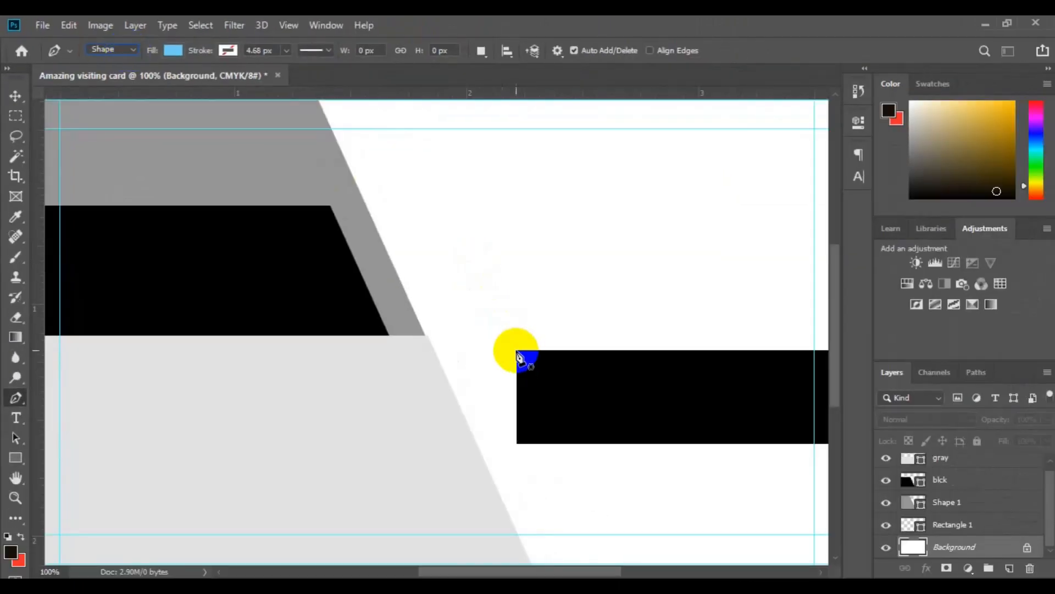
{"action": "left_click", "coordinate": [517, 352]}
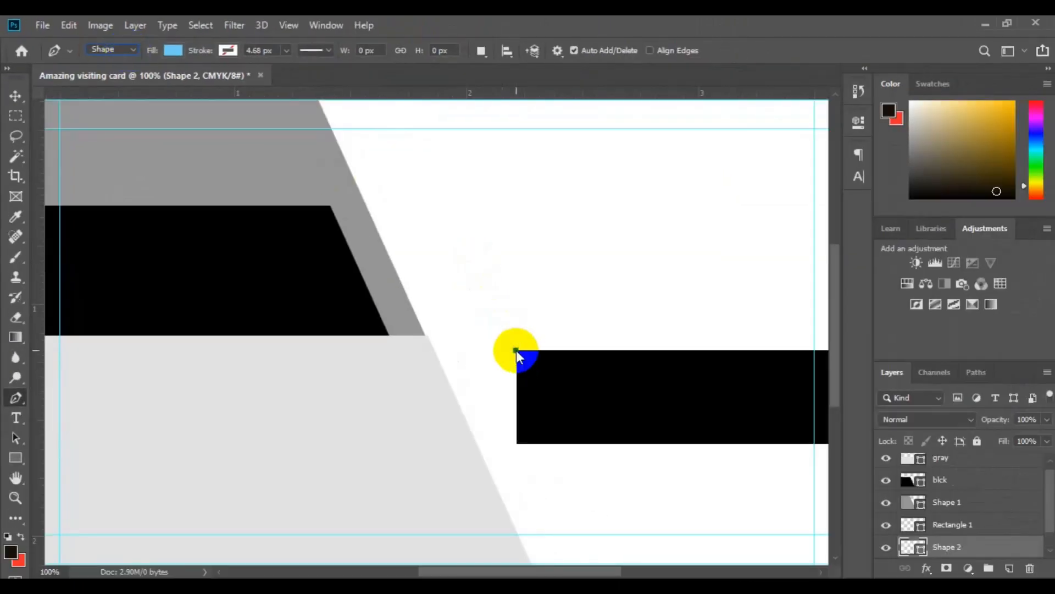
{"action": "left_click", "coordinate": [427, 334]}
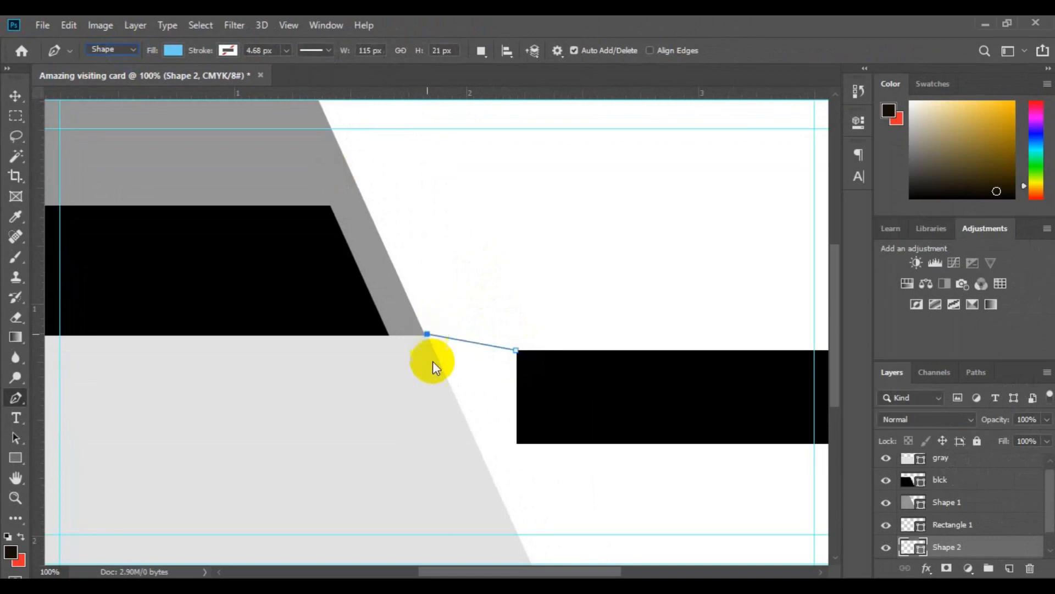
{"action": "left_click", "coordinate": [484, 461]}
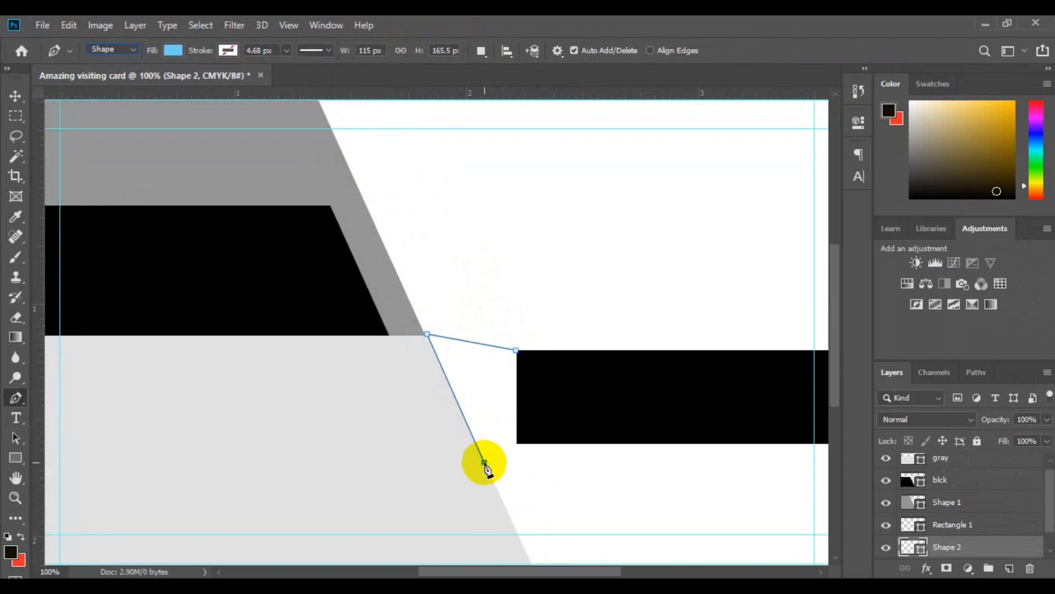
{"action": "left_click", "coordinate": [517, 441]}
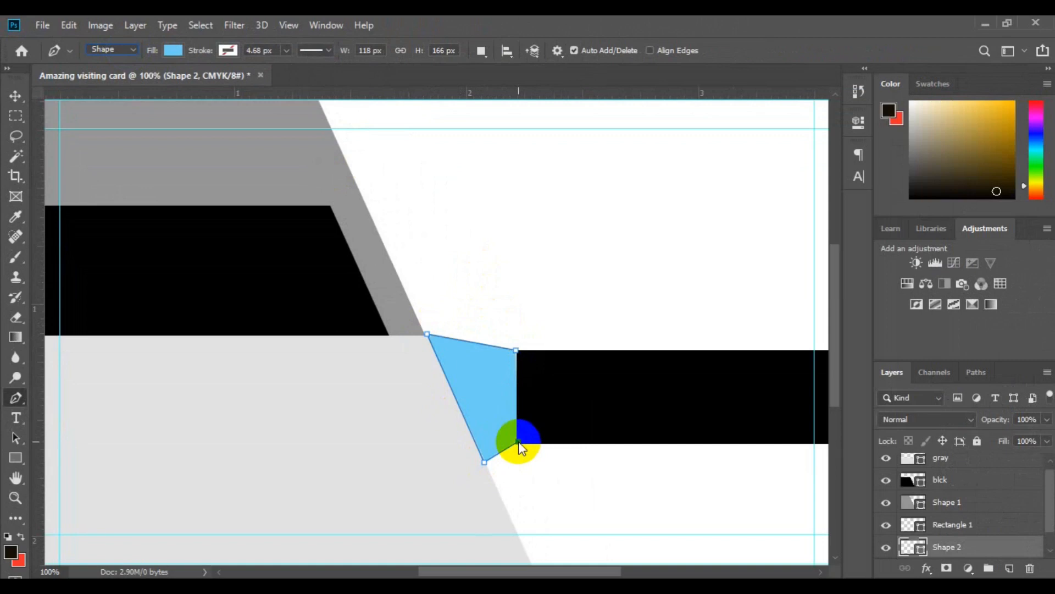
{"action": "left_click", "coordinate": [517, 352]}
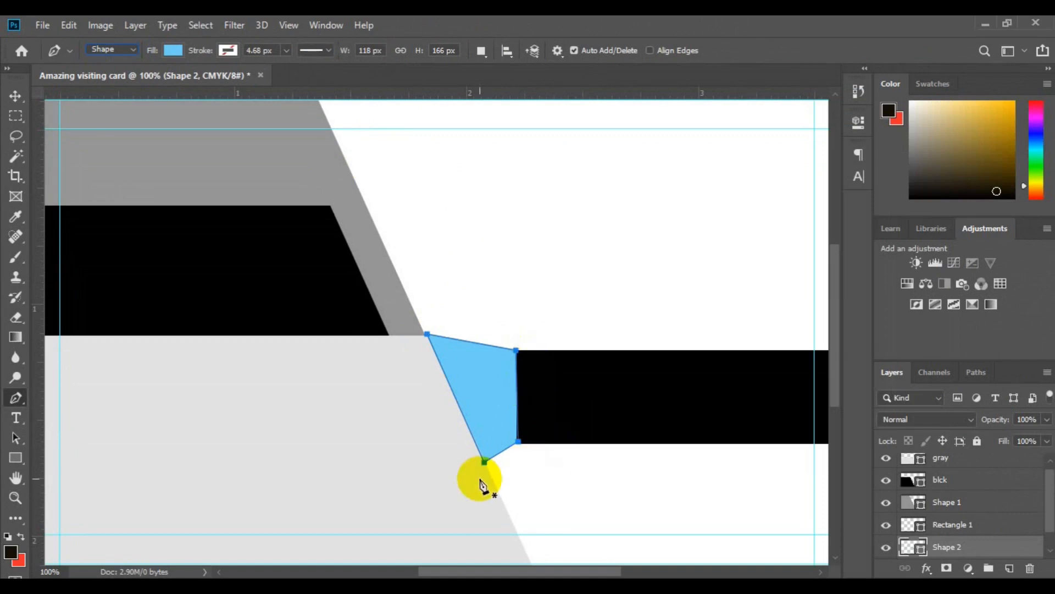
{"action": "left_click", "coordinate": [14, 98]}
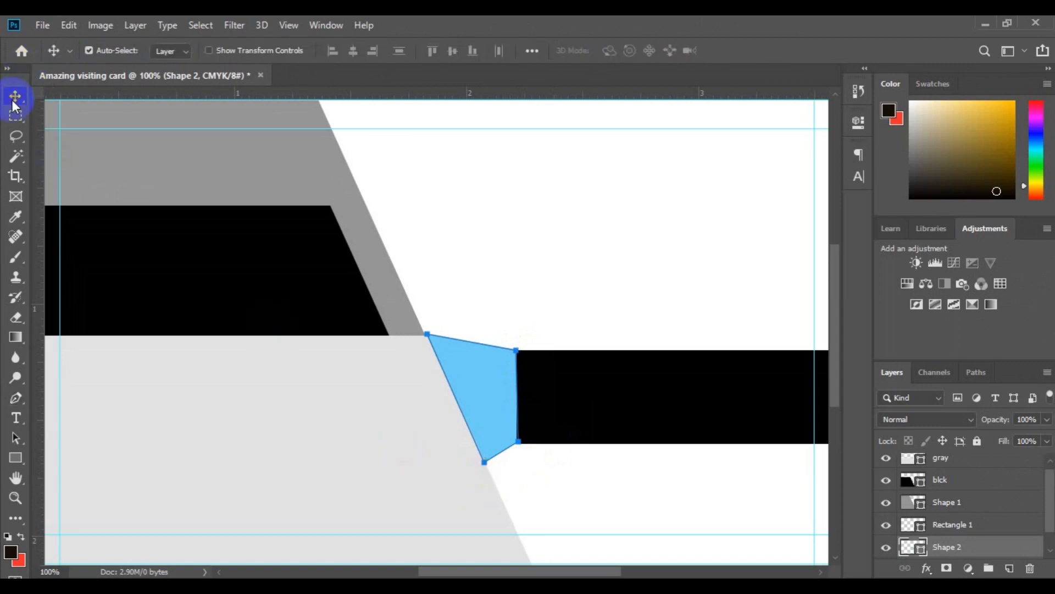
{"action": "key", "text": "ctrl+minus"}
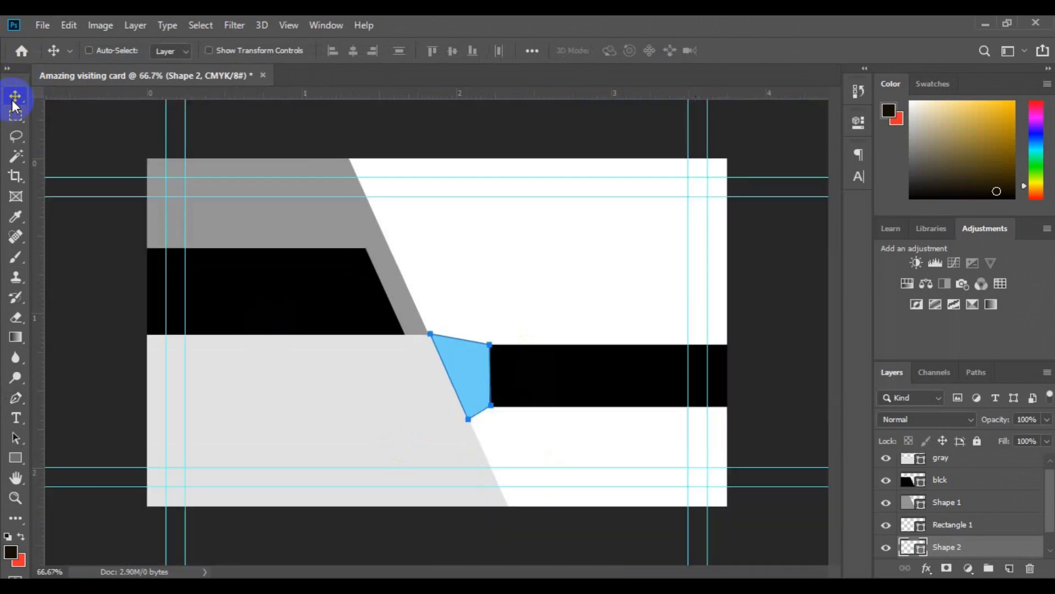
{"action": "key", "text": "ctrl+minus"}
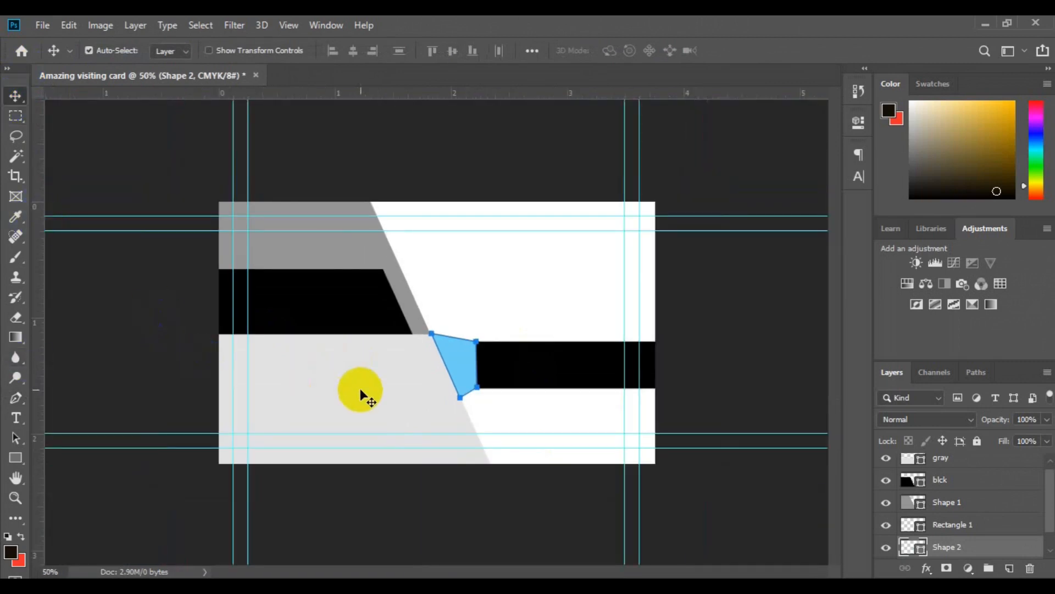
Recolor the Shape 1 layer to dark navy #020e21
{"action": "left_click", "coordinate": [361, 398]}
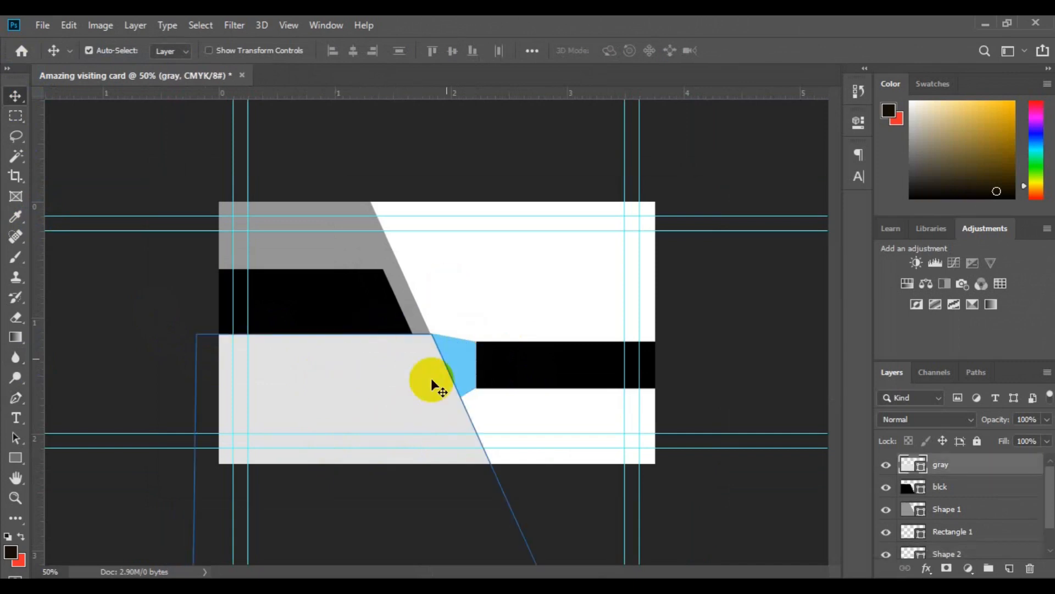
{"action": "left_click", "coordinate": [369, 318]}
{"action": "left_click", "coordinate": [369, 312]}
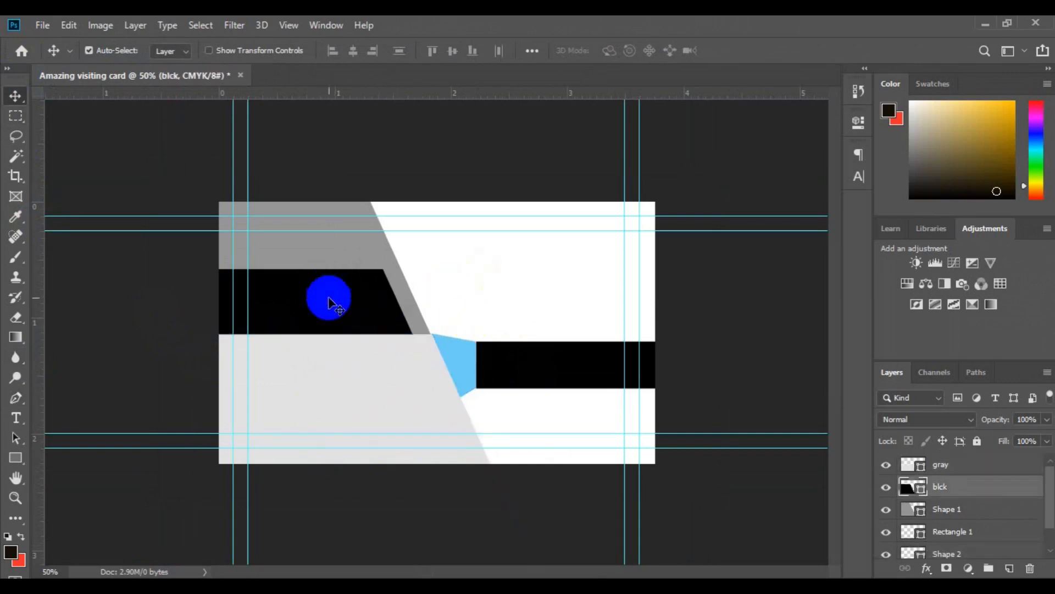
{"action": "left_click", "coordinate": [331, 242]}
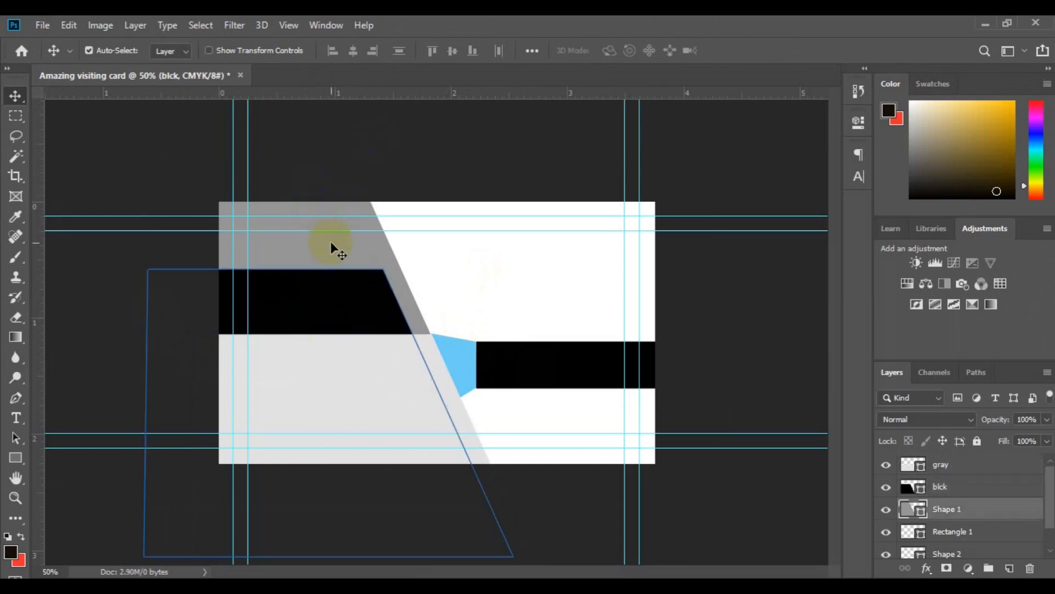
{"action": "double_click", "coordinate": [921, 512]}
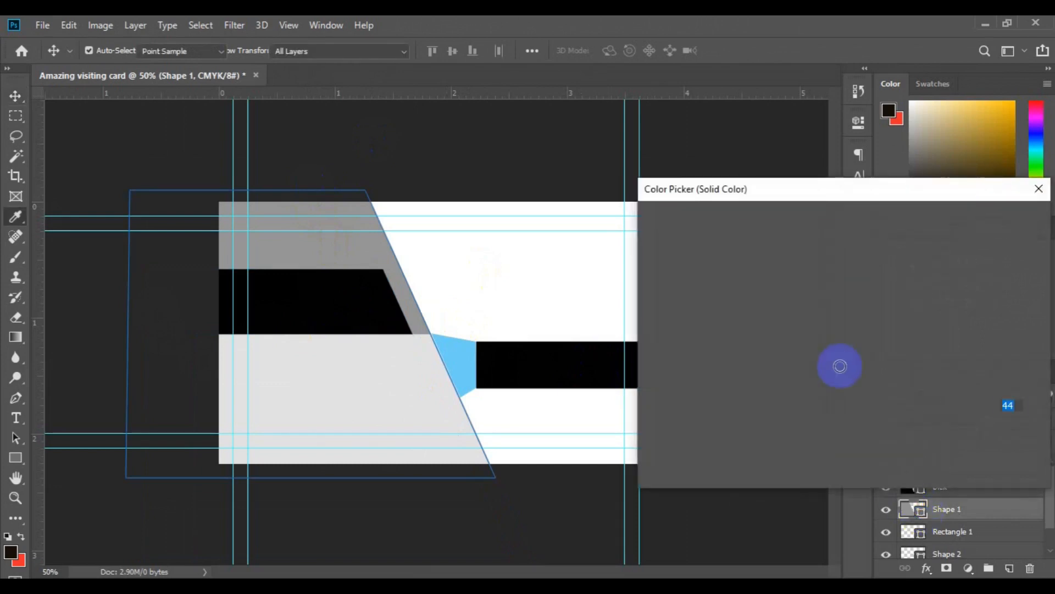
{"action": "left_click", "coordinate": [863, 305]}
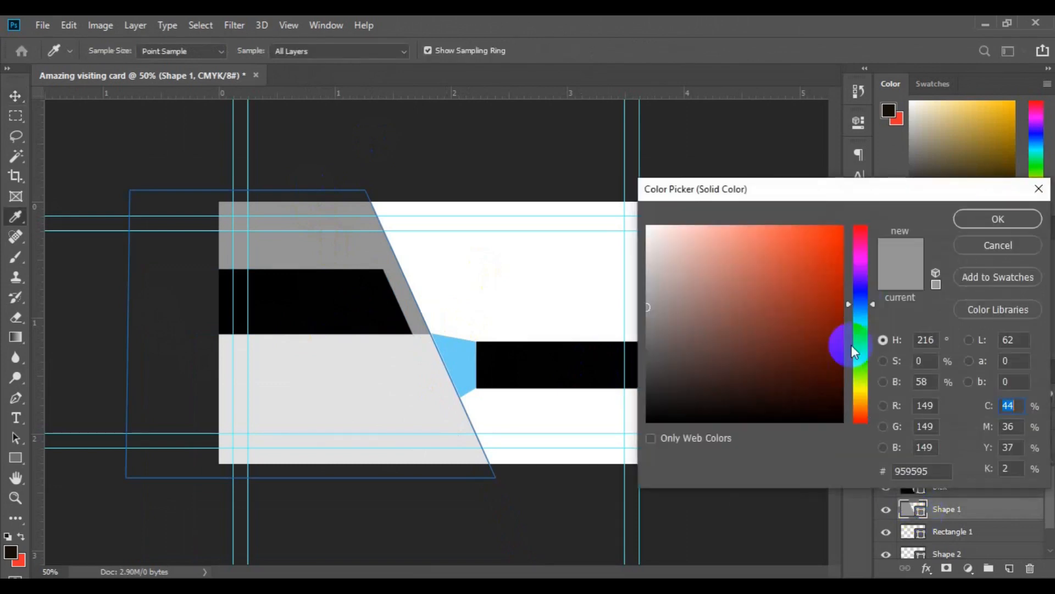
{"action": "left_click", "coordinate": [835, 380]}
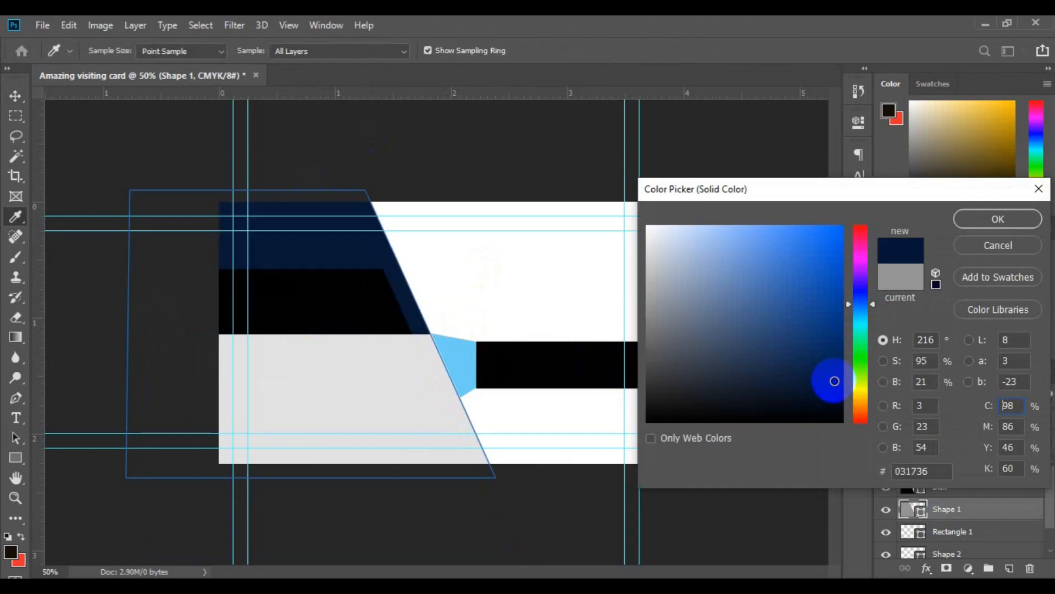
{"action": "left_click", "coordinate": [834, 396]}
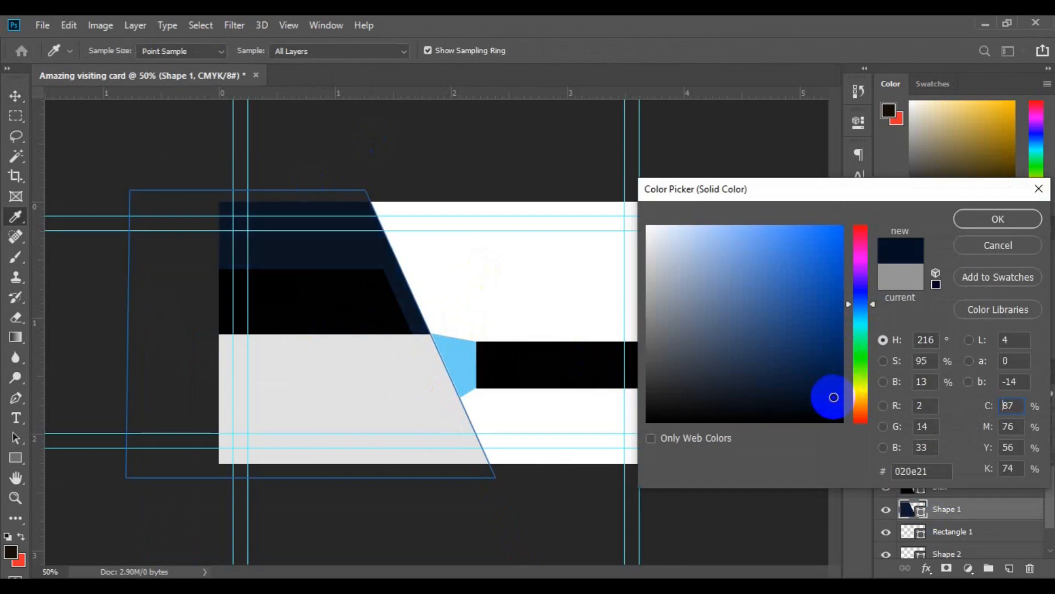
{"action": "left_click", "coordinate": [970, 234]}
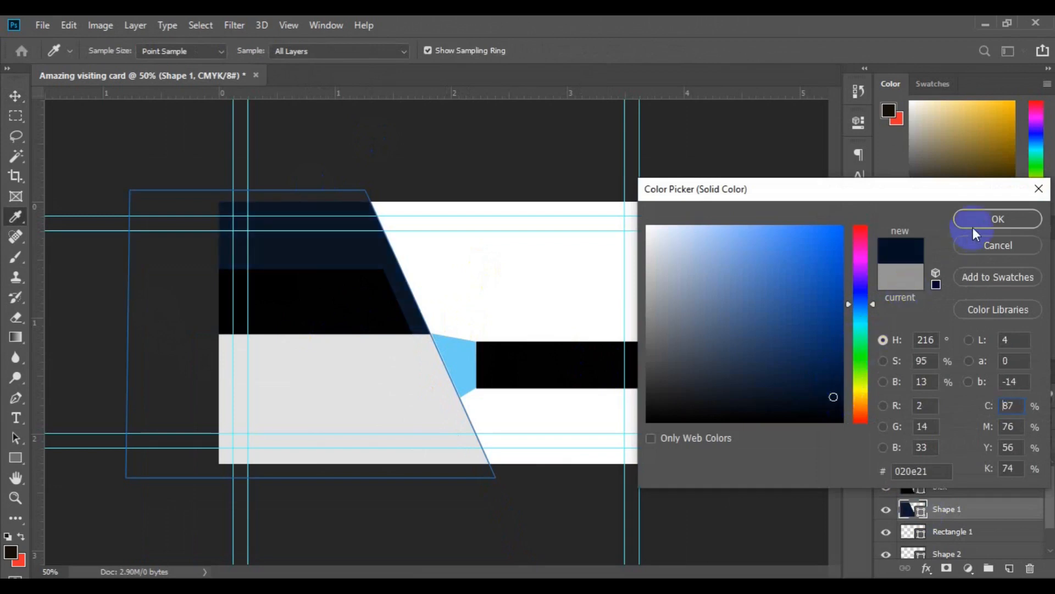
{"action": "left_click", "coordinate": [974, 220]}
Recolor the blck layer to near-black navy #01050c, starting from the navy sampled from Shape 1
{"action": "left_click", "coordinate": [362, 313]}
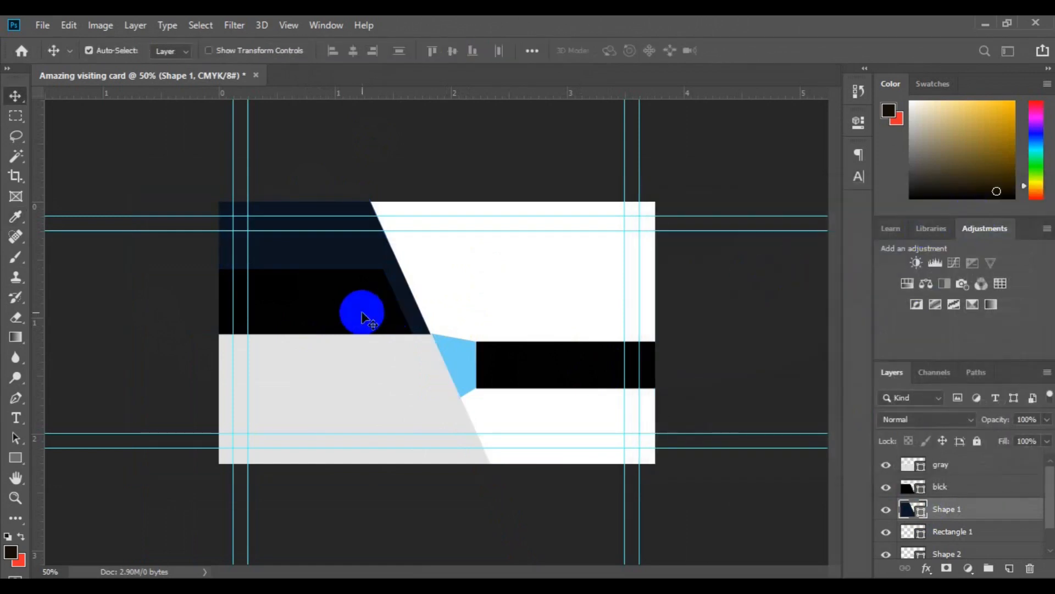
{"action": "left_click", "coordinate": [362, 314]}
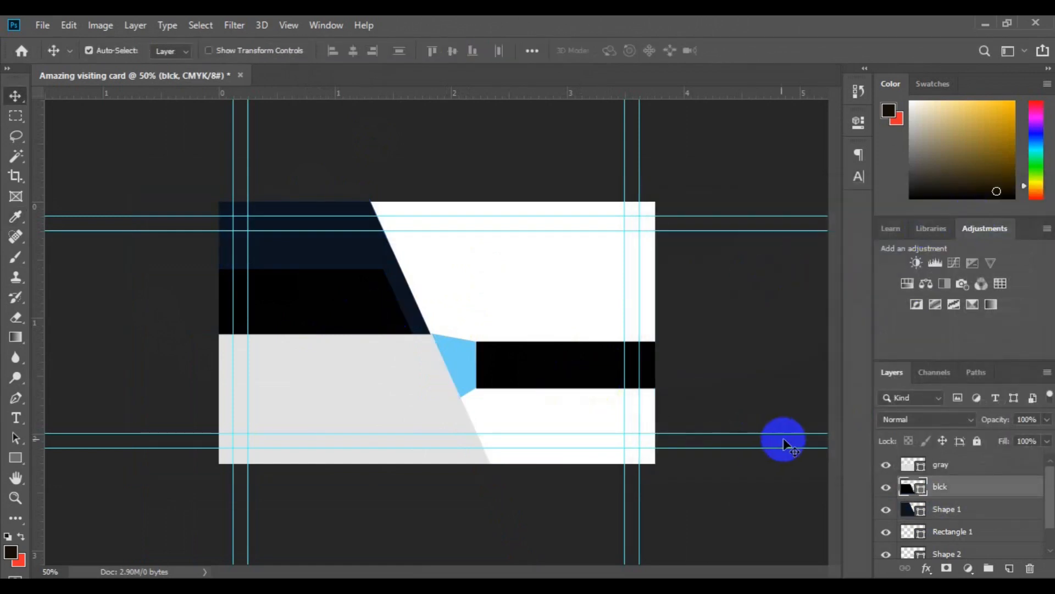
{"action": "double_click", "coordinate": [921, 494]}
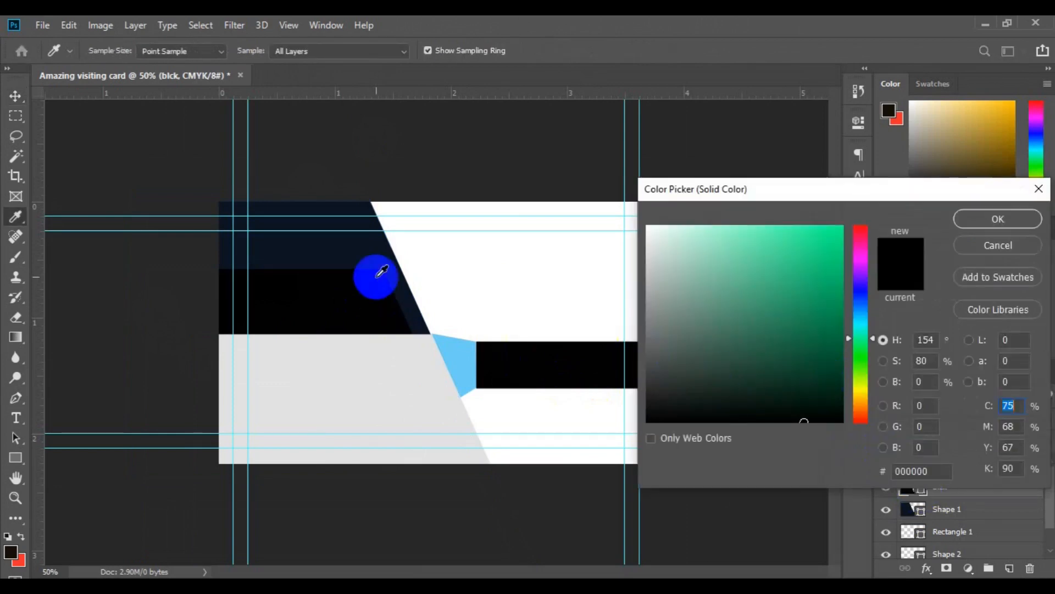
{"action": "left_click", "coordinate": [353, 243]}
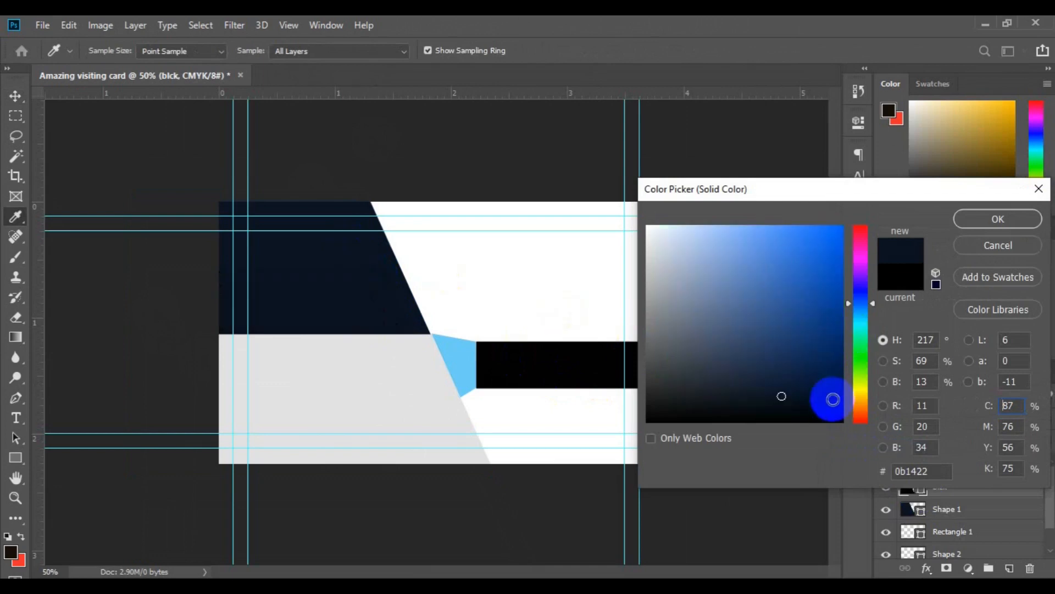
{"action": "left_click_drag", "start_coordinate": [845, 429], "coordinate": [924, 471]}
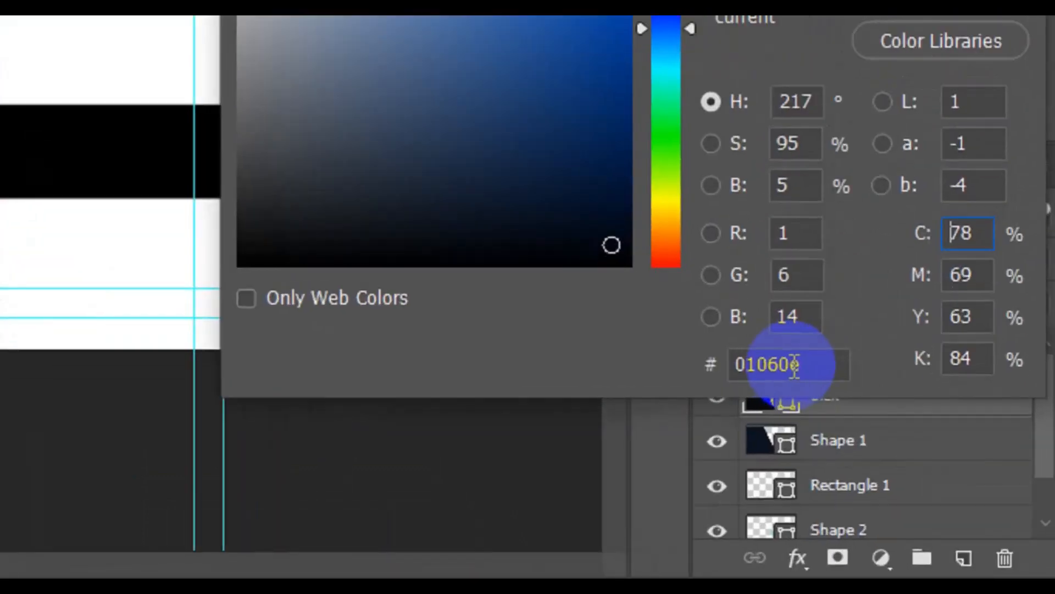
{"action": "left_click", "coordinate": [816, 364]}
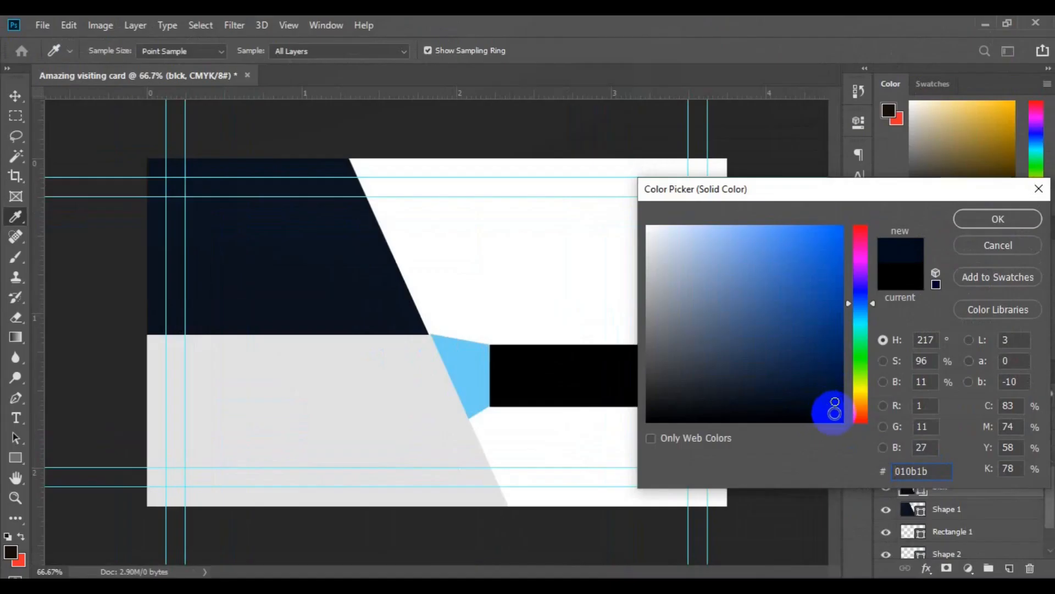
{"action": "left_click", "coordinate": [614, 248]}
{"action": "left_click", "coordinate": [835, 412]}
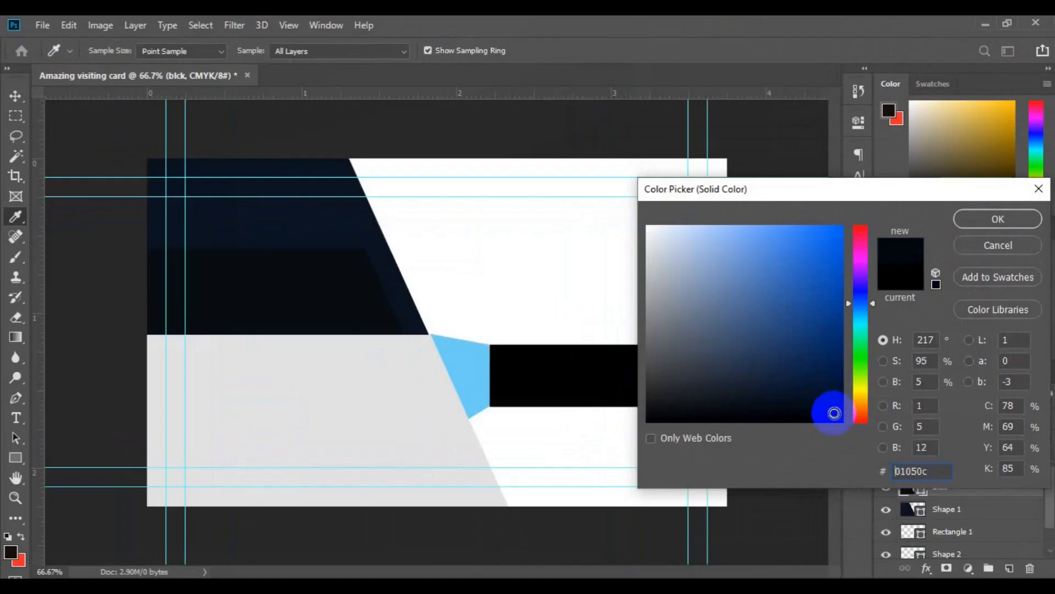
{"action": "left_click", "coordinate": [959, 222]}
{"action": "key", "text": "v"}
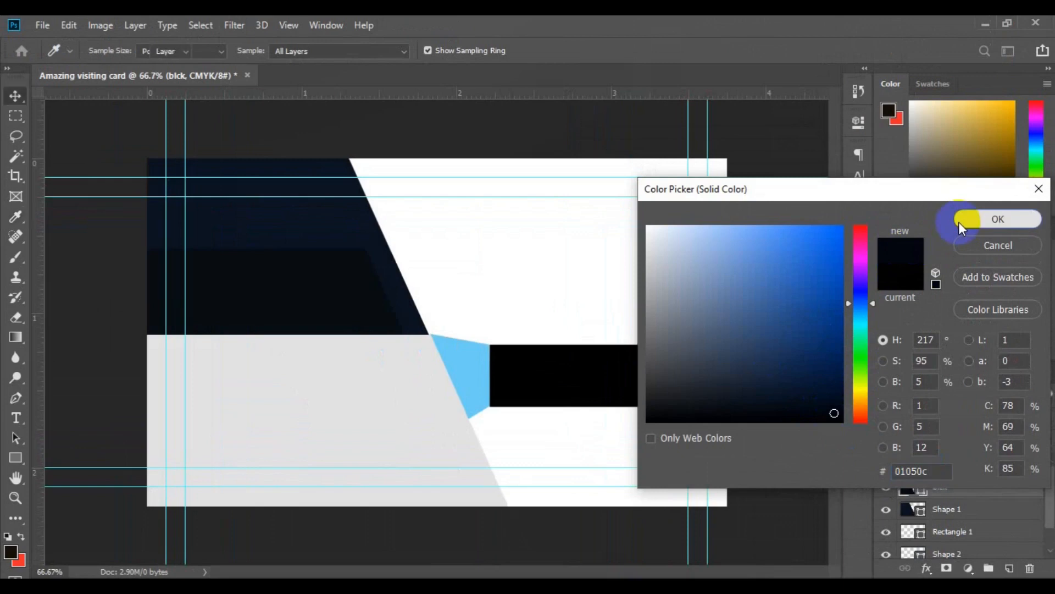
Recolor the gray layer's slanted shape to amber orange #f0a607
{"action": "left_click", "coordinate": [568, 354]}
{"action": "left_click", "coordinate": [427, 419]}
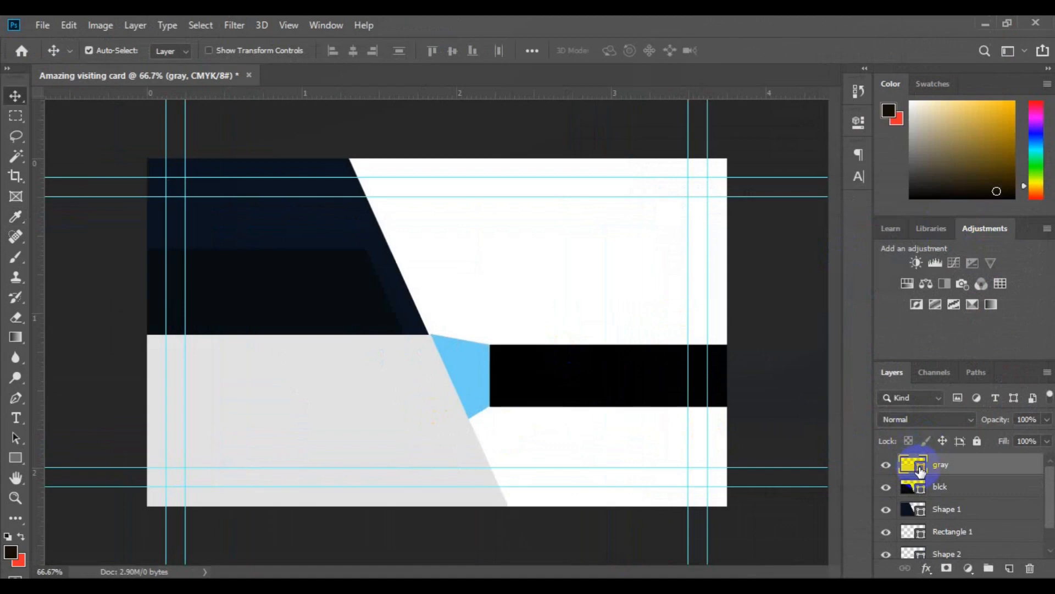
{"action": "double_click", "coordinate": [921, 471]}
{"action": "mouse_move", "coordinate": [862, 398]}
{"action": "left_mouse_down"}
{"action": "mouse_move", "coordinate": [873, 411]}
{"action": "mouse_move", "coordinate": [873, 400]}
{"action": "left_mouse_up"}
{"action": "left_click", "coordinate": [833, 232]}
{"action": "left_click_drag", "start_coordinate": [830, 234], "coordinate": [837, 237]}
{"action": "left_click", "coordinate": [923, 465]}
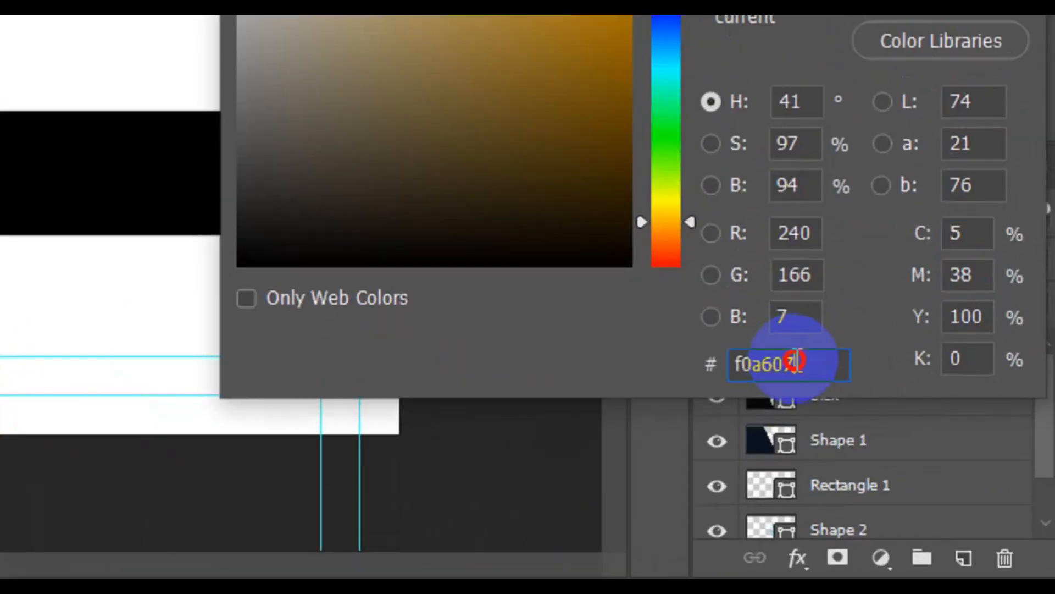
{"action": "left_click_drag", "start_coordinate": [926, 470], "coordinate": [890, 478]}
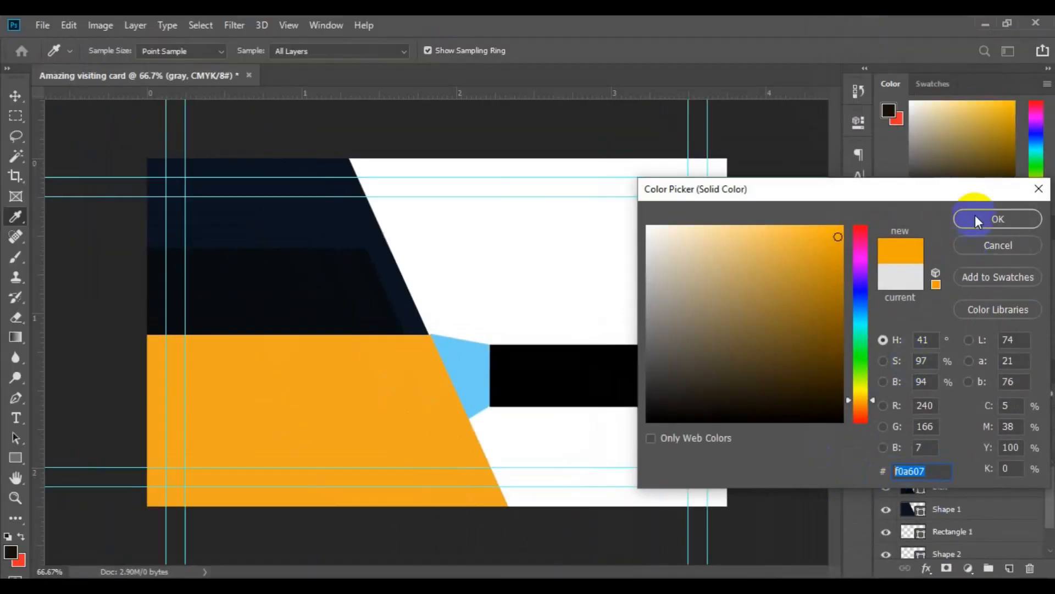
{"action": "left_click", "coordinate": [976, 215]}
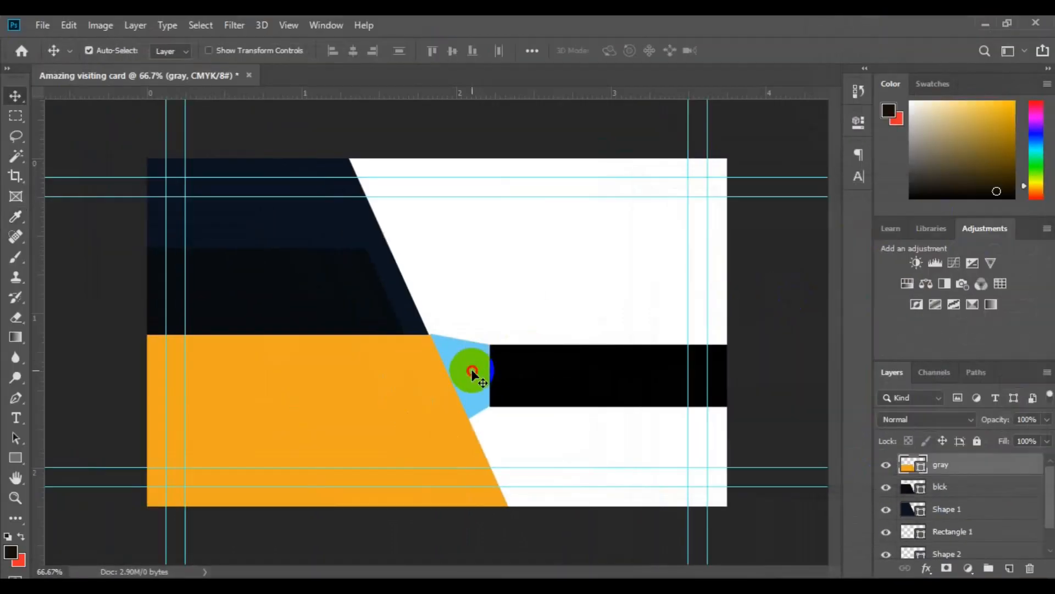
Recolor the light blue connector on the Shape 2 layer to deeper orange #f78e11
{"action": "left_click", "coordinate": [470, 368]}
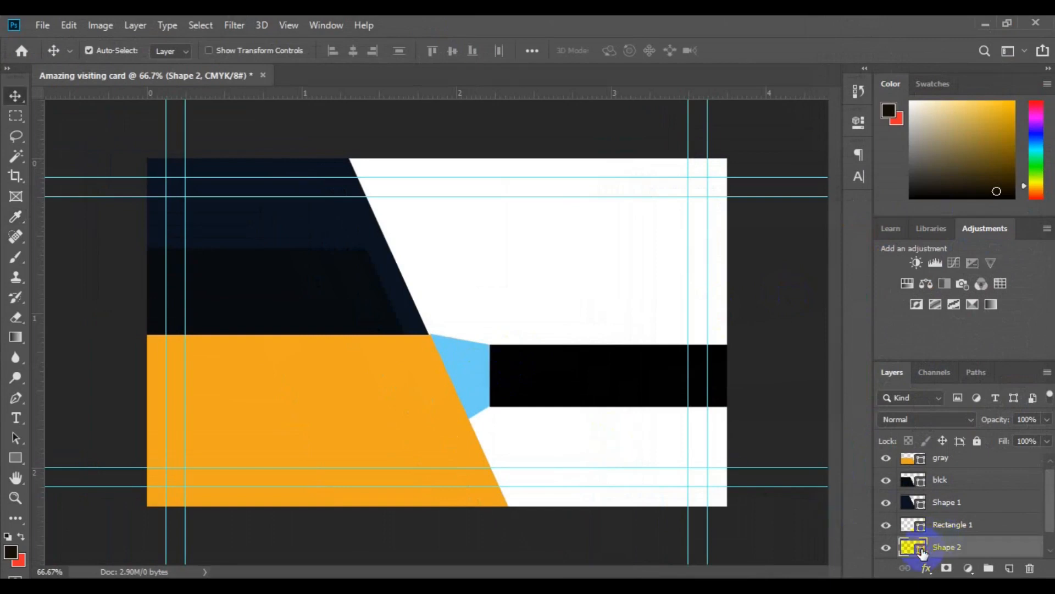
{"action": "left_click", "coordinate": [416, 433]}
{"action": "left_click_drag", "start_coordinate": [858, 385], "coordinate": [872, 407]}
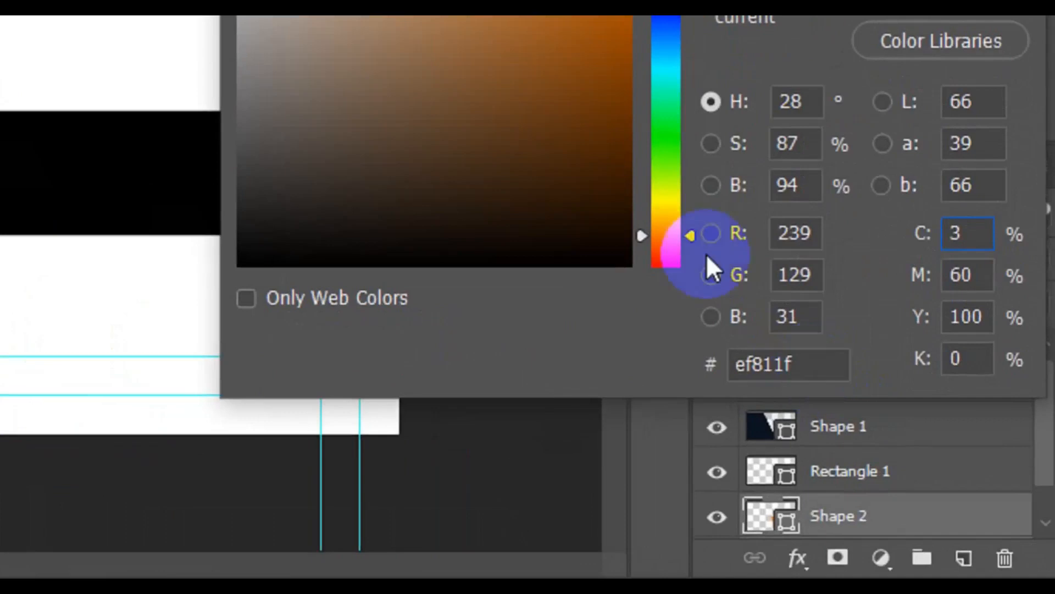
{"action": "left_click", "coordinate": [605, 157]}
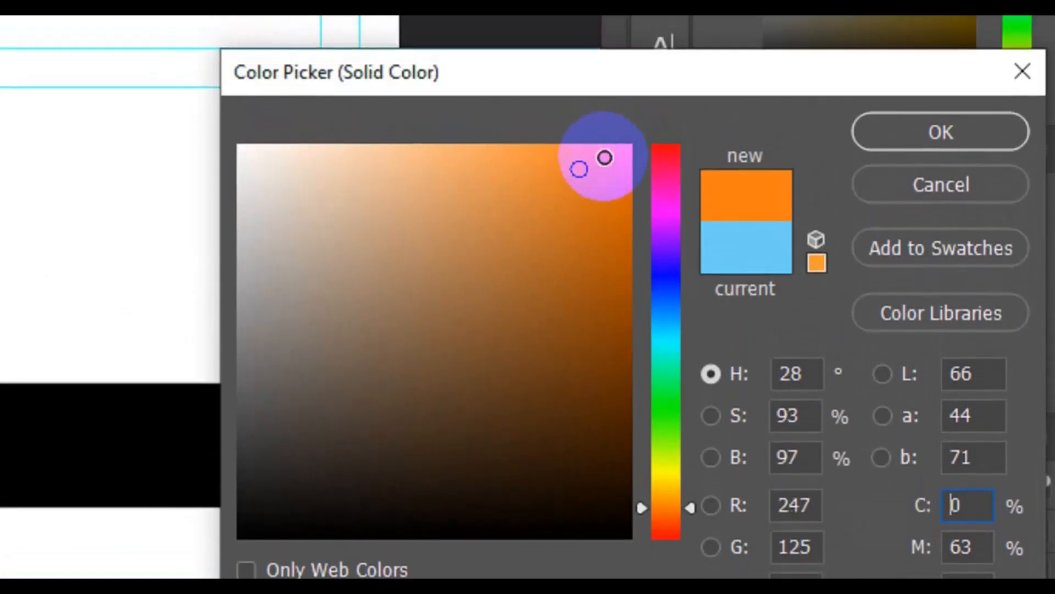
{"action": "left_click_drag", "start_coordinate": [692, 236], "coordinate": [691, 230]}
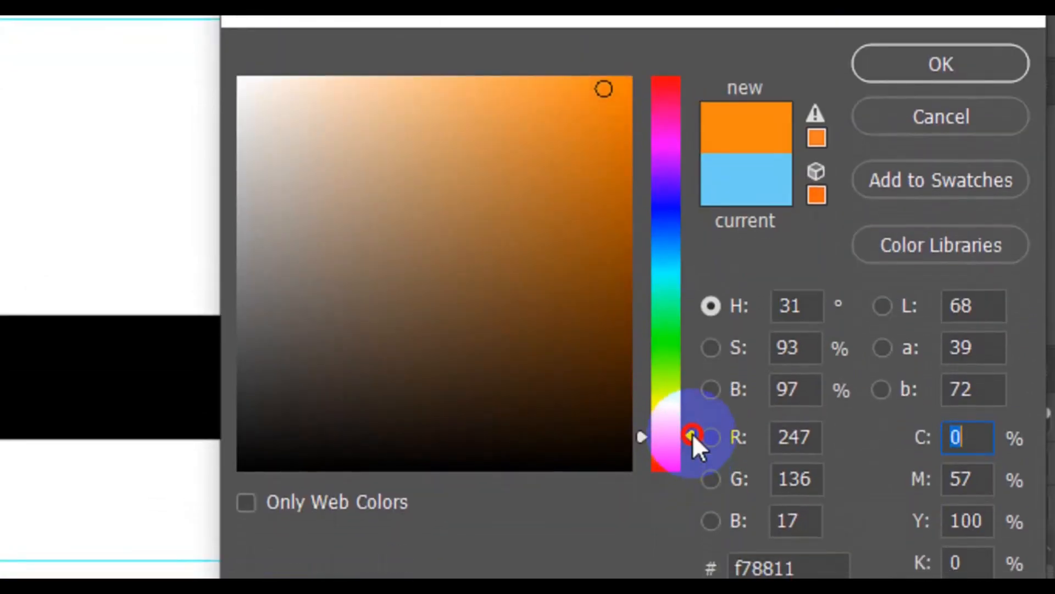
{"action": "left_click_drag", "start_coordinate": [691, 433], "coordinate": [692, 434]}
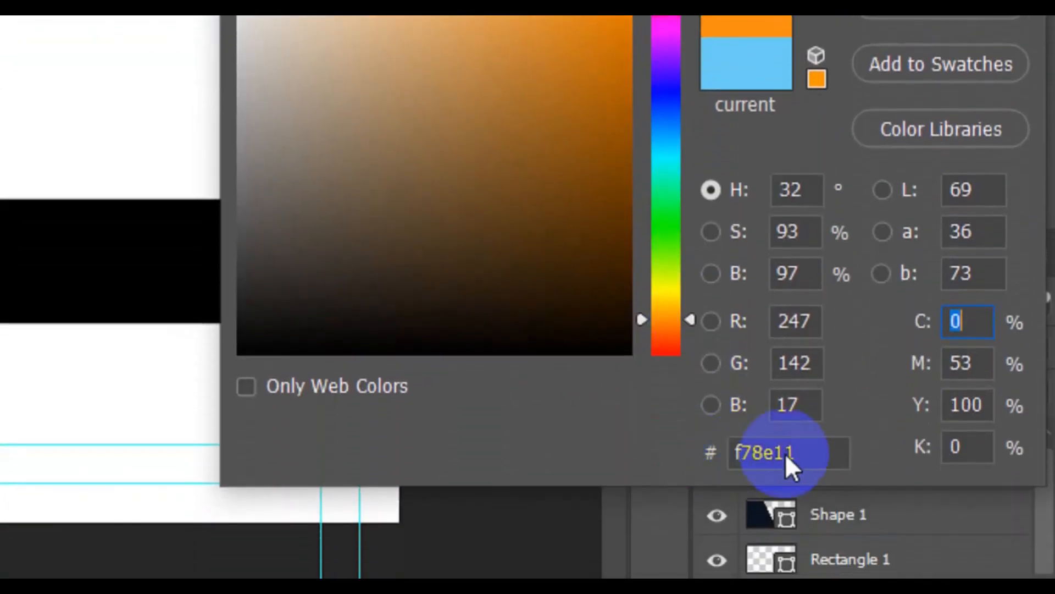
{"action": "left_click_drag", "start_coordinate": [812, 438], "coordinate": [714, 438]}
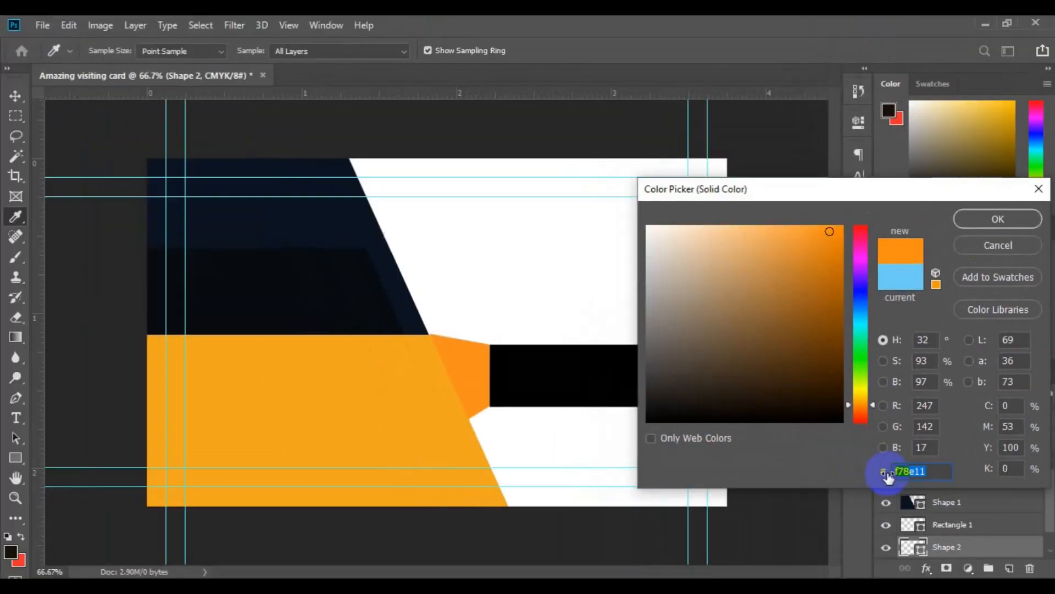
{"action": "left_click", "coordinate": [994, 220]}
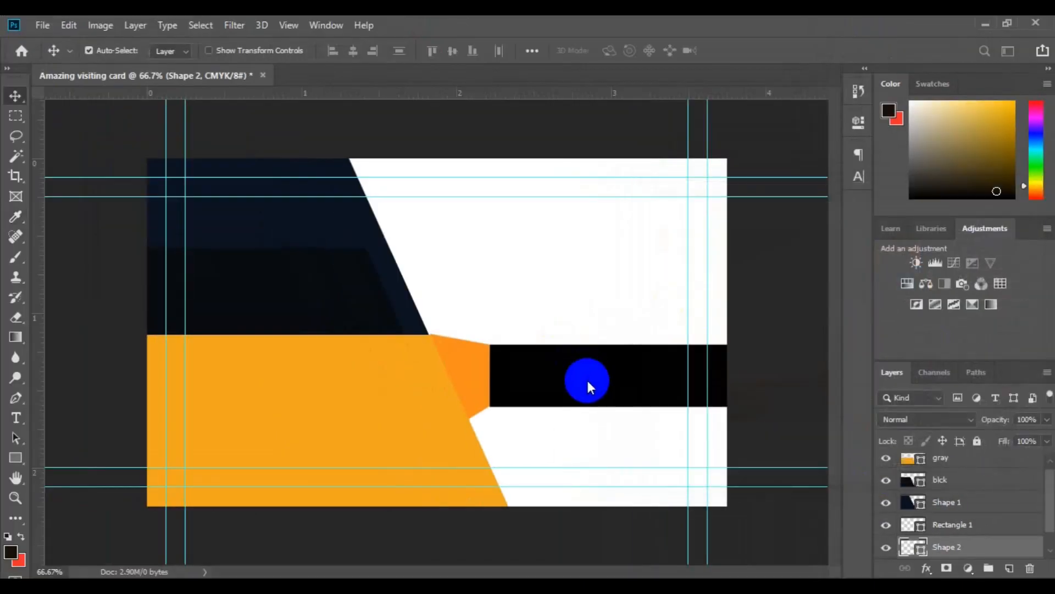
Recolor the black bar on the Rectangle 1 layer with the amber #efa61f sampled from the large orange shape
{"action": "left_click", "coordinate": [587, 385]}
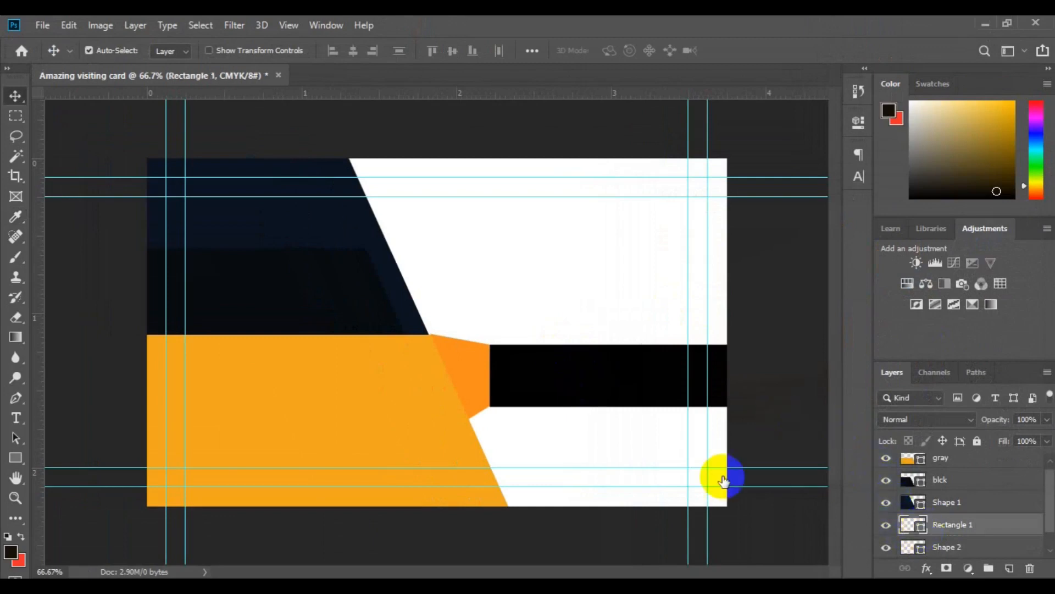
{"action": "left_click", "coordinate": [396, 416]}
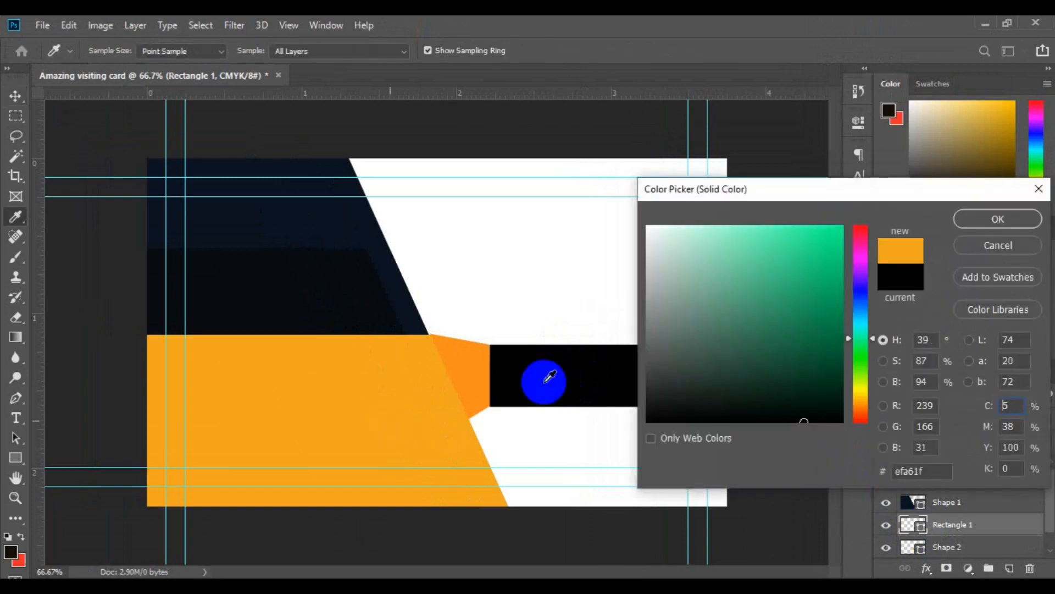
{"action": "left_click", "coordinate": [975, 225]}
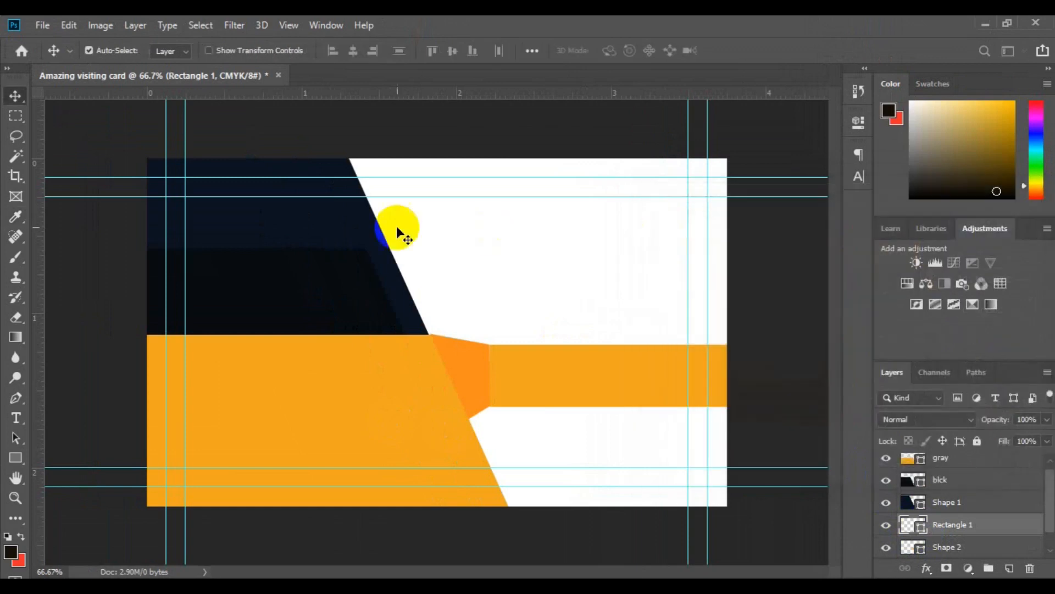
Recolor the blck layer to very dark navy #010913
{"action": "left_click", "coordinate": [529, 364]}
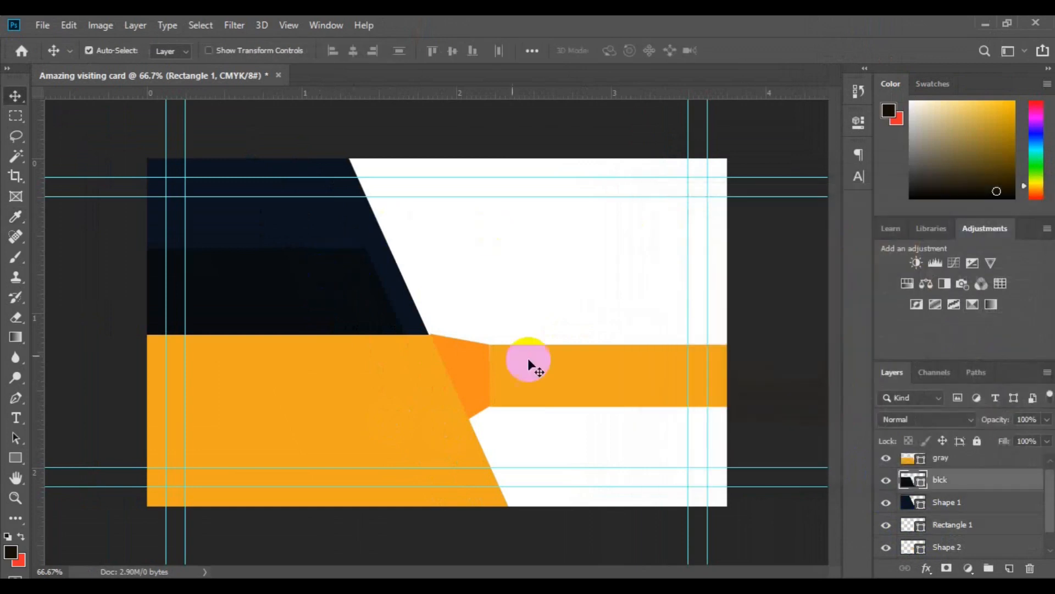
{"action": "left_click", "coordinate": [919, 483]}
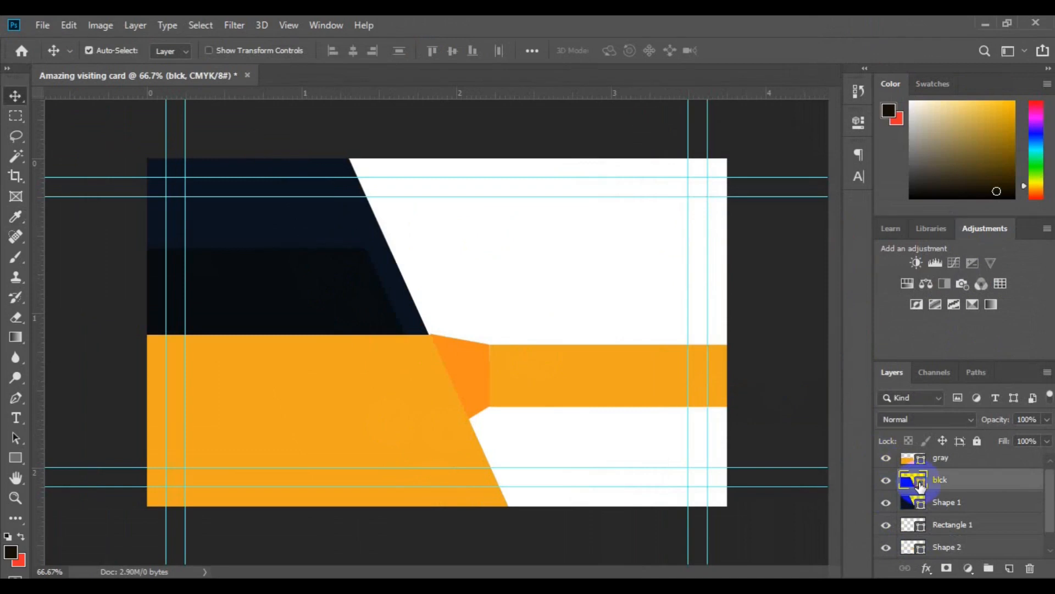
{"action": "double_click", "coordinate": [920, 484]}
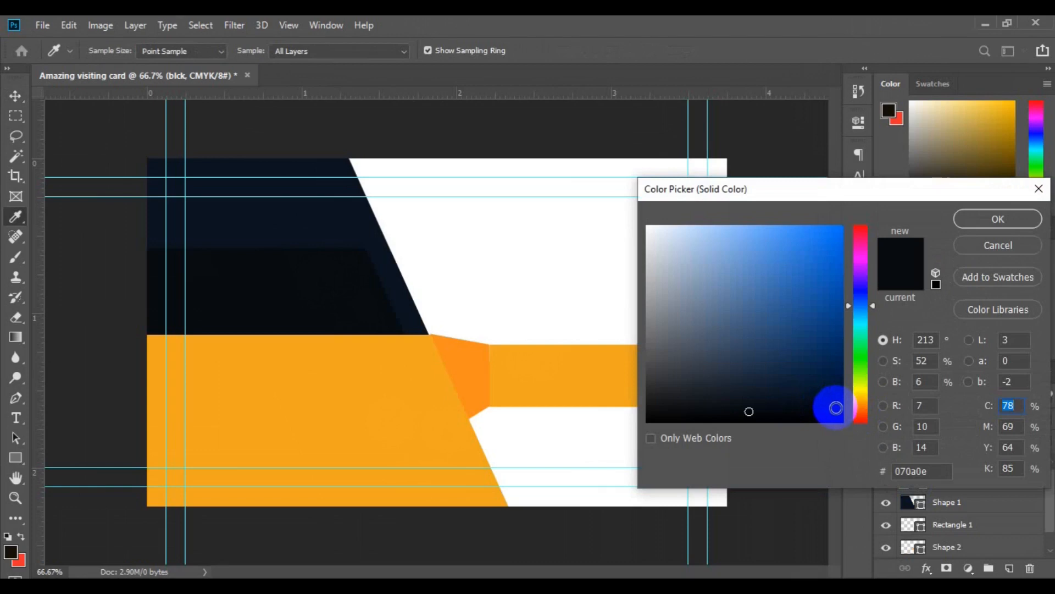
{"action": "left_click", "coordinate": [836, 408]}
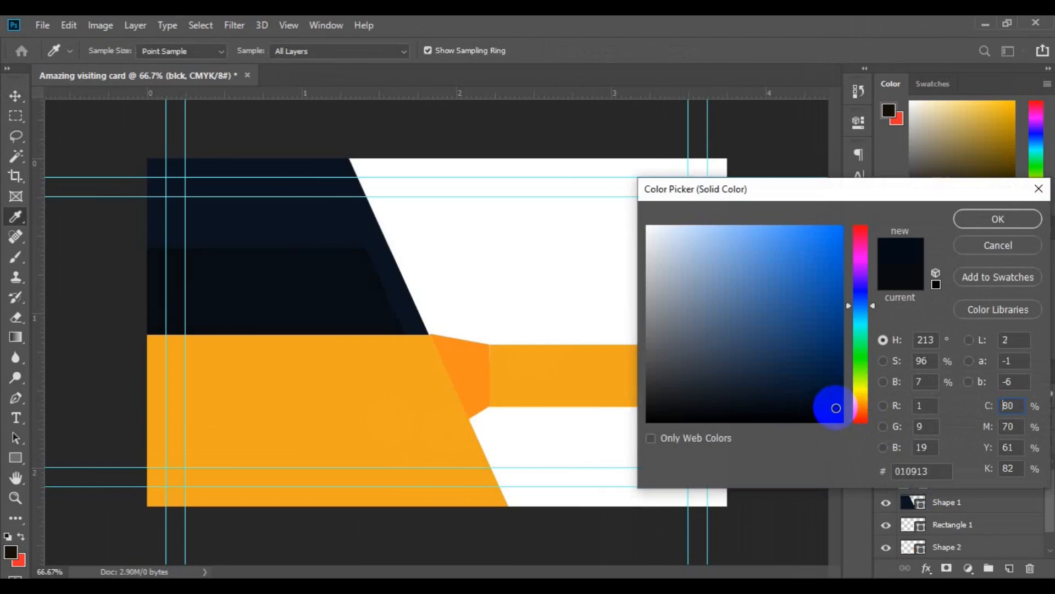
{"action": "left_click", "coordinate": [998, 218]}
Recolor the Shape 1 layer to a slightly brighter, more saturated navy, keeping the hue at 217°
{"action": "left_click", "coordinate": [332, 224]}
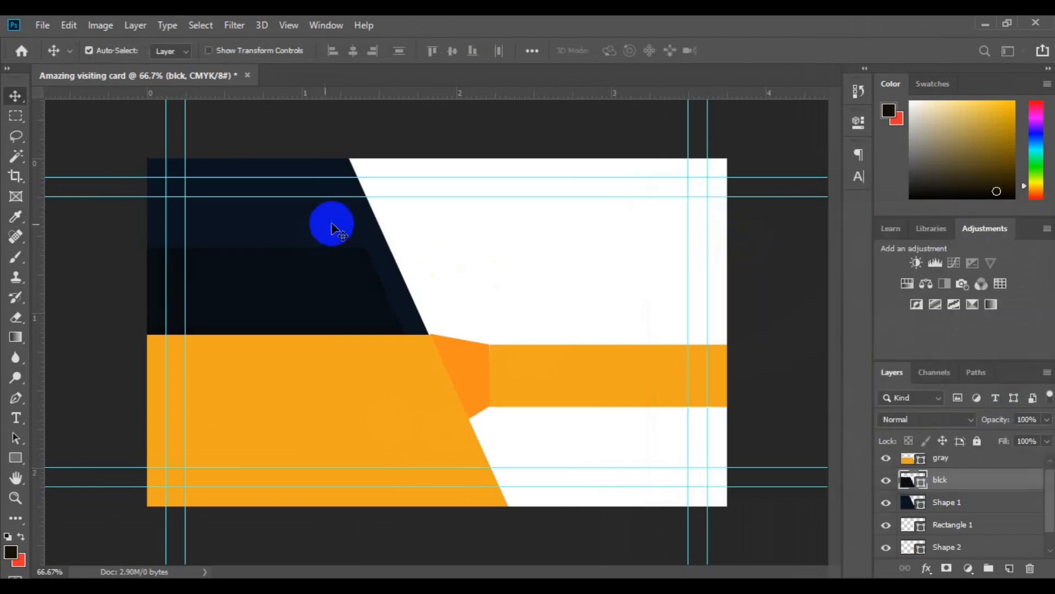
{"action": "left_click", "coordinate": [920, 504]}
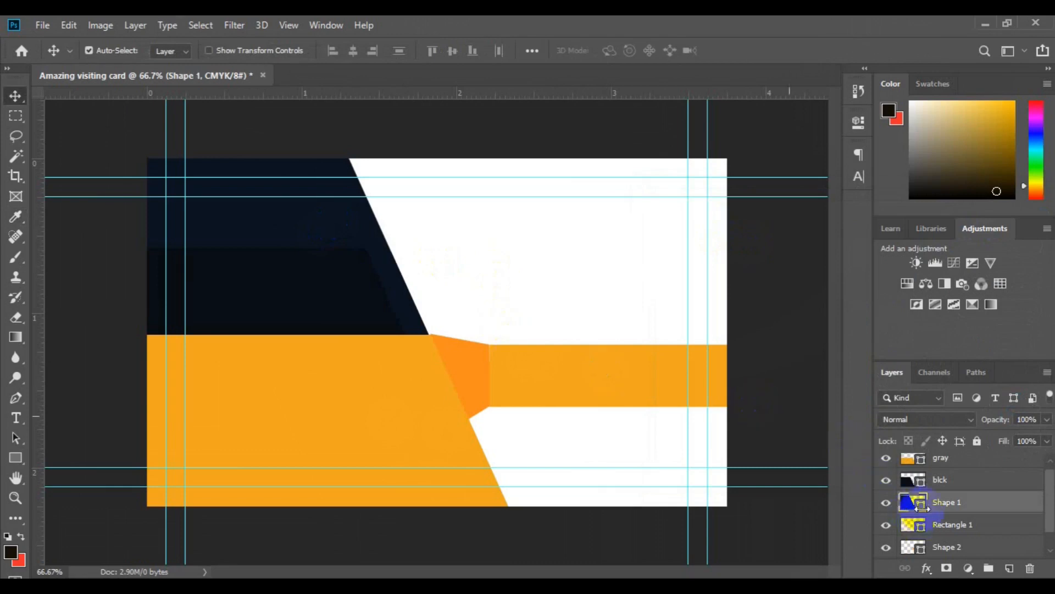
{"action": "left_click", "coordinate": [922, 510]}
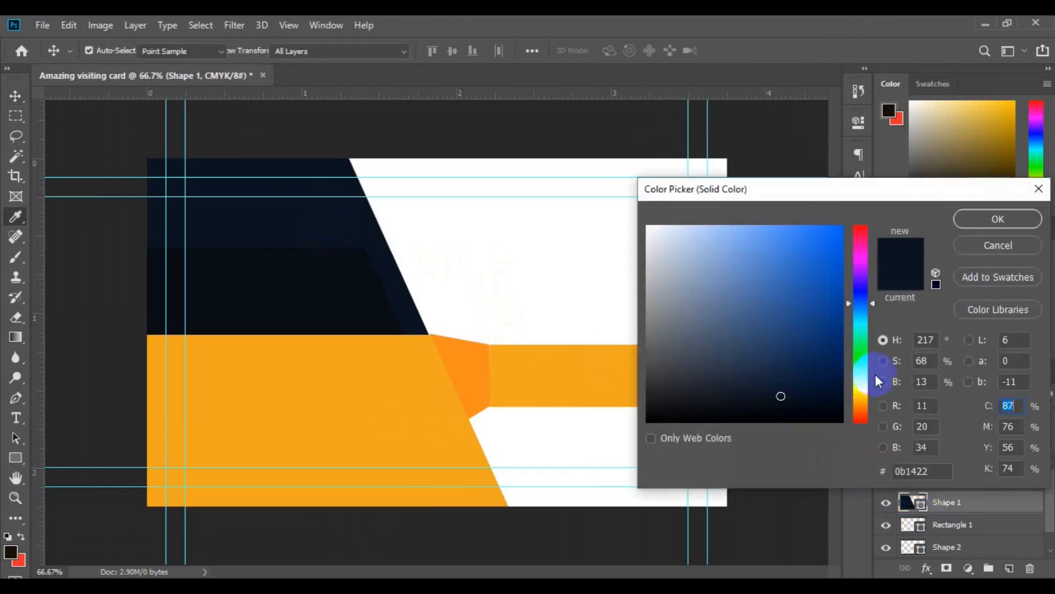
{"action": "left_click", "coordinate": [811, 379]}
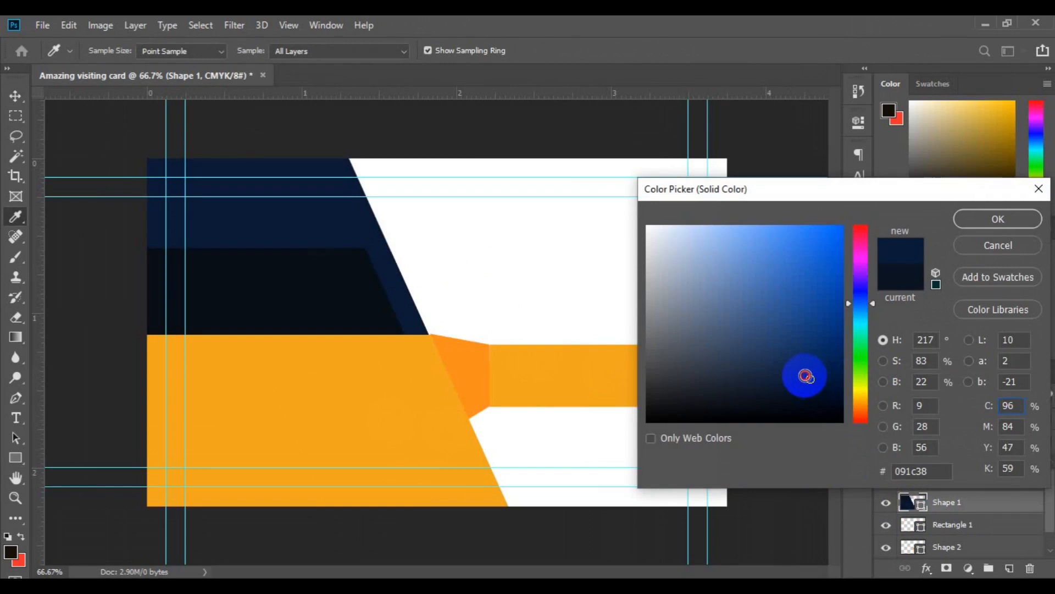
{"action": "left_click", "coordinate": [805, 375]}
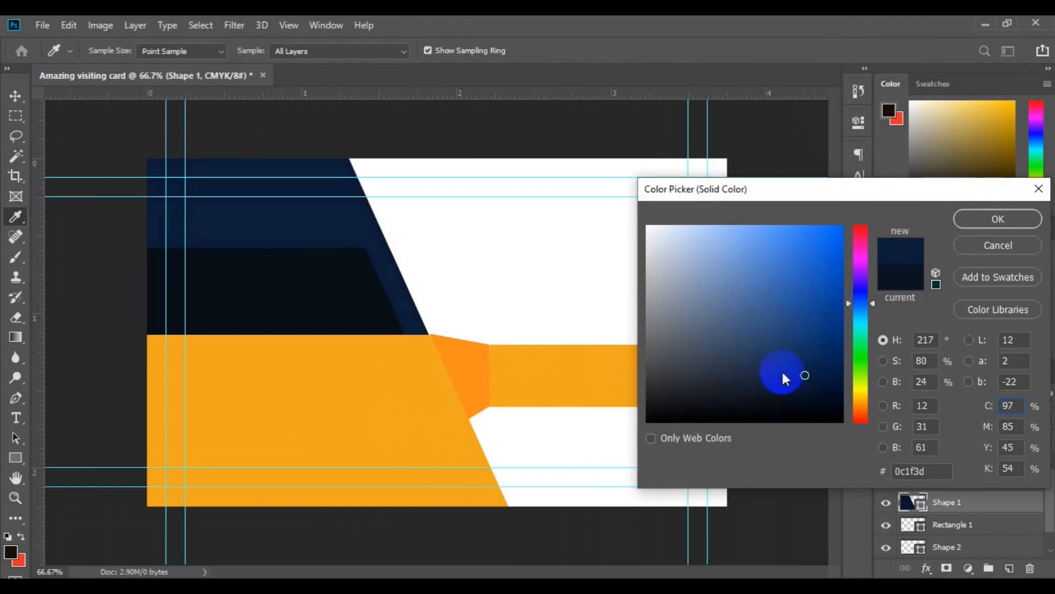
{"action": "left_click", "coordinate": [804, 392]}
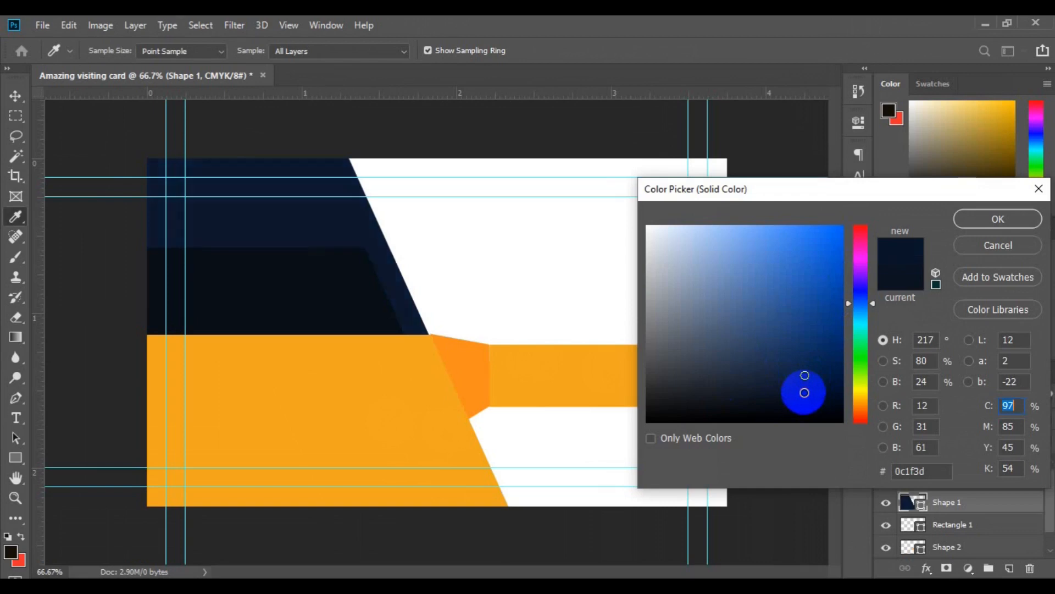
{"action": "left_click", "coordinate": [978, 225]}
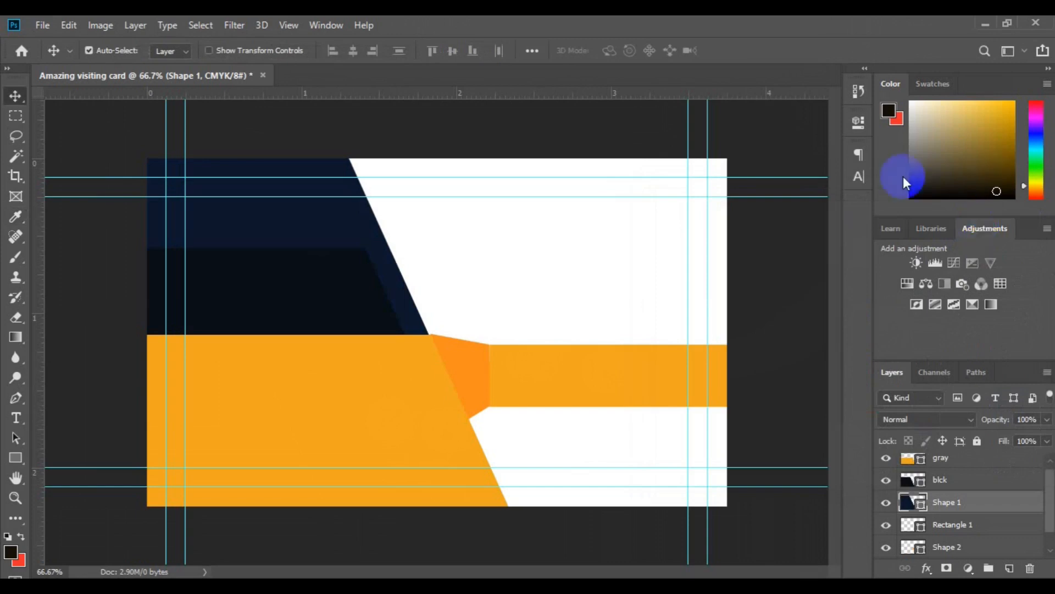
Rasterize the gray layer that holds the large orange shape
{"action": "left_click", "coordinate": [283, 397]}
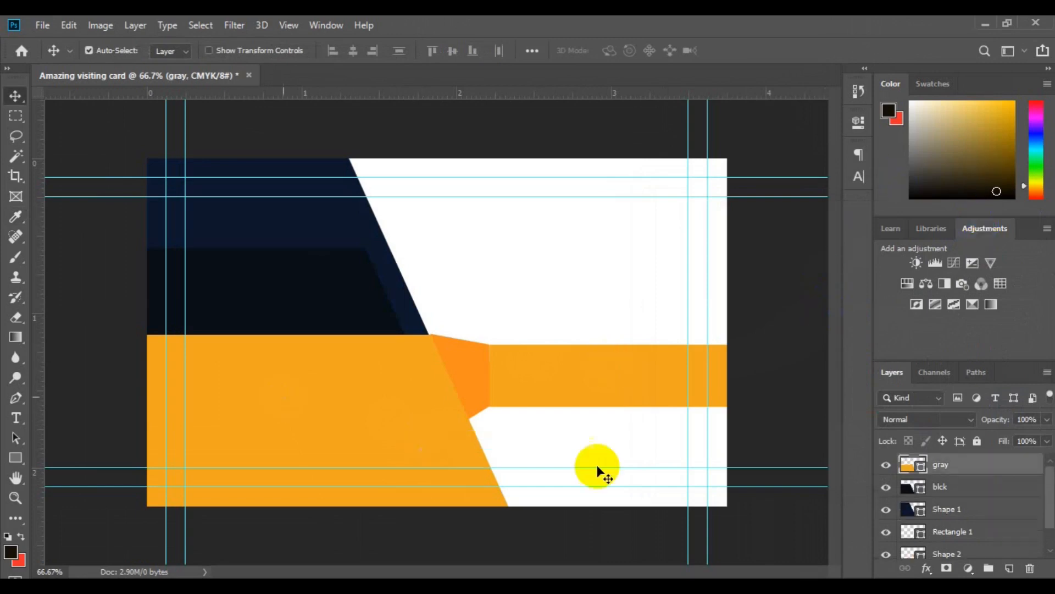
{"action": "left_click", "coordinate": [958, 472]}
{"action": "right_click", "coordinate": [956, 467]}
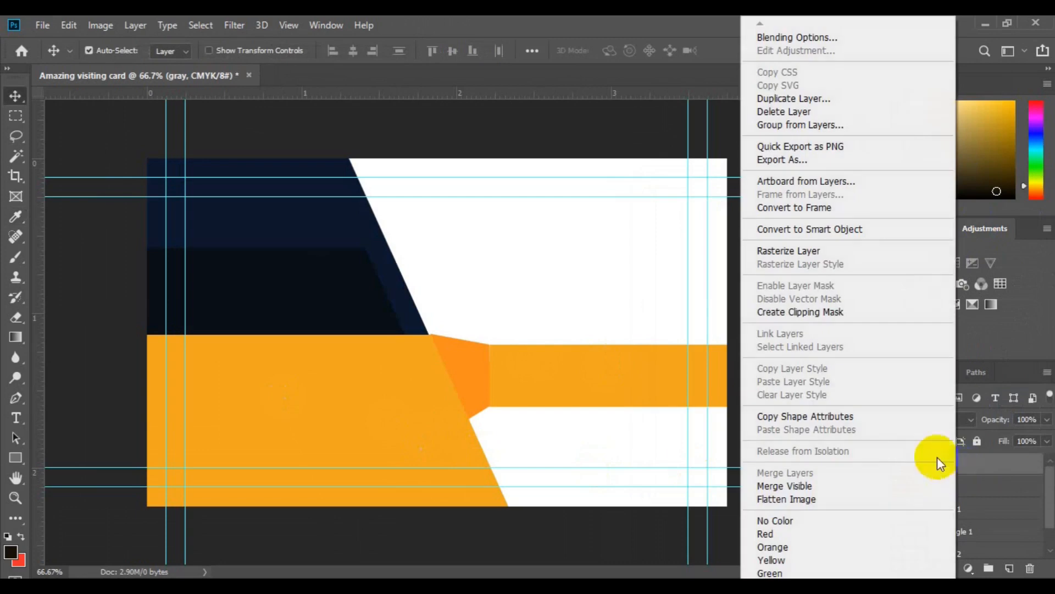
{"action": "left_click", "coordinate": [775, 250]}
Select the orange shape's lower part, below the connector's bottom corner, with the Rectangular Marquee tool and delete it from the gray layer
{"action": "left_click", "coordinate": [13, 299]}
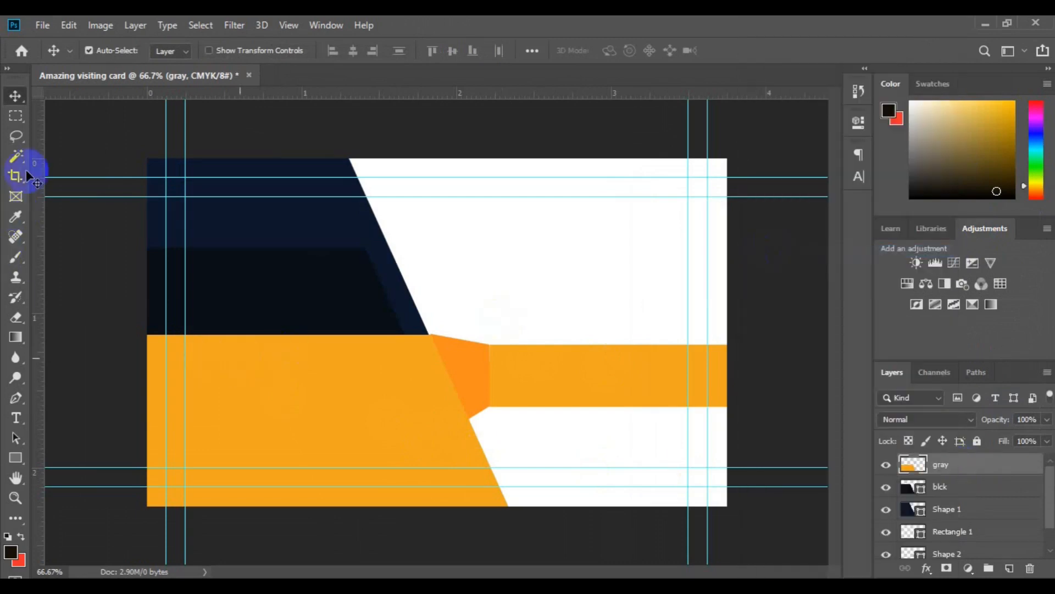
{"action": "left_click", "coordinate": [12, 125]}
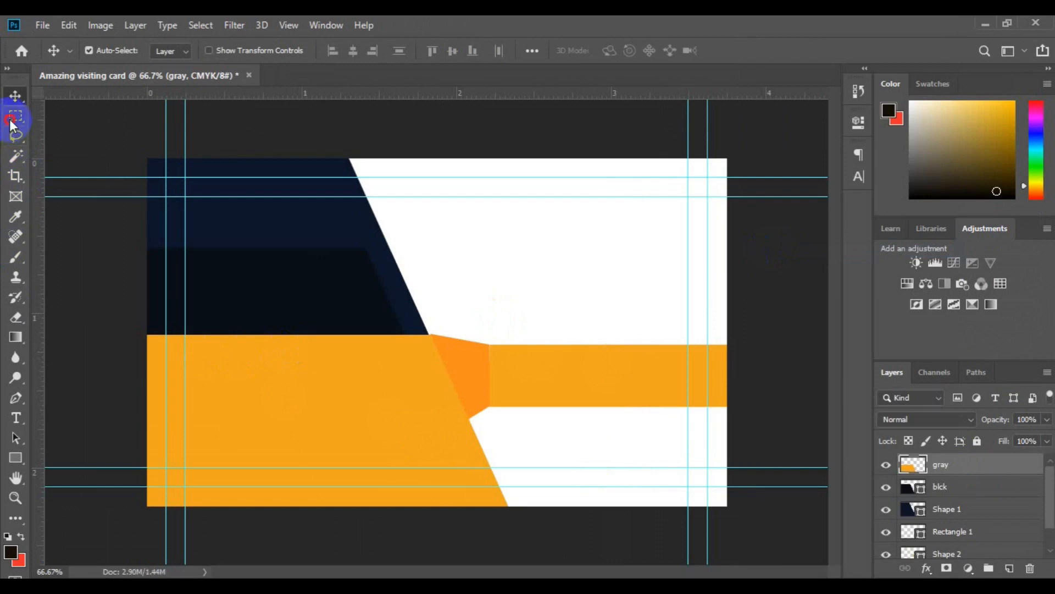
{"action": "left_click", "coordinate": [101, 114]}
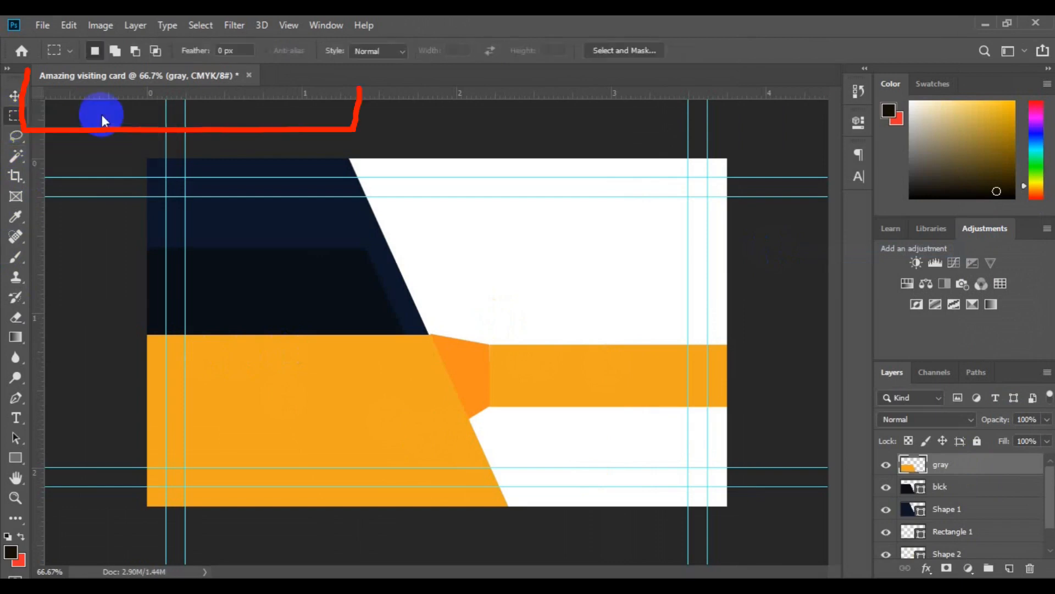
{"action": "left_click", "coordinate": [540, 516]}
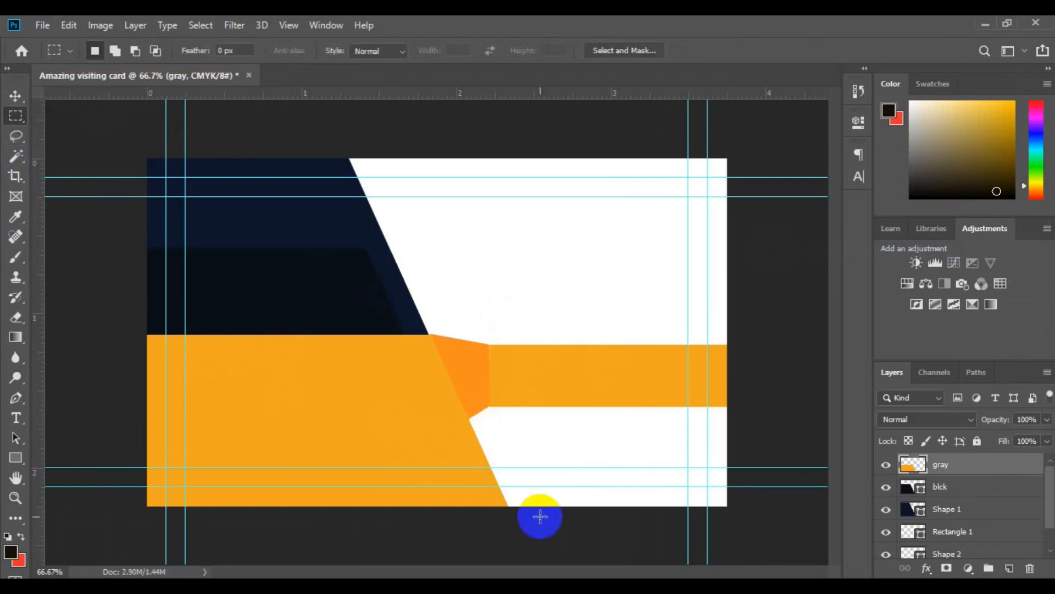
{"action": "left_click_drag", "start_coordinate": [541, 517], "coordinate": [132, 417]}
{"action": "left_click", "coordinate": [132, 418]}
{"action": "key", "text": "ctrl+z"}
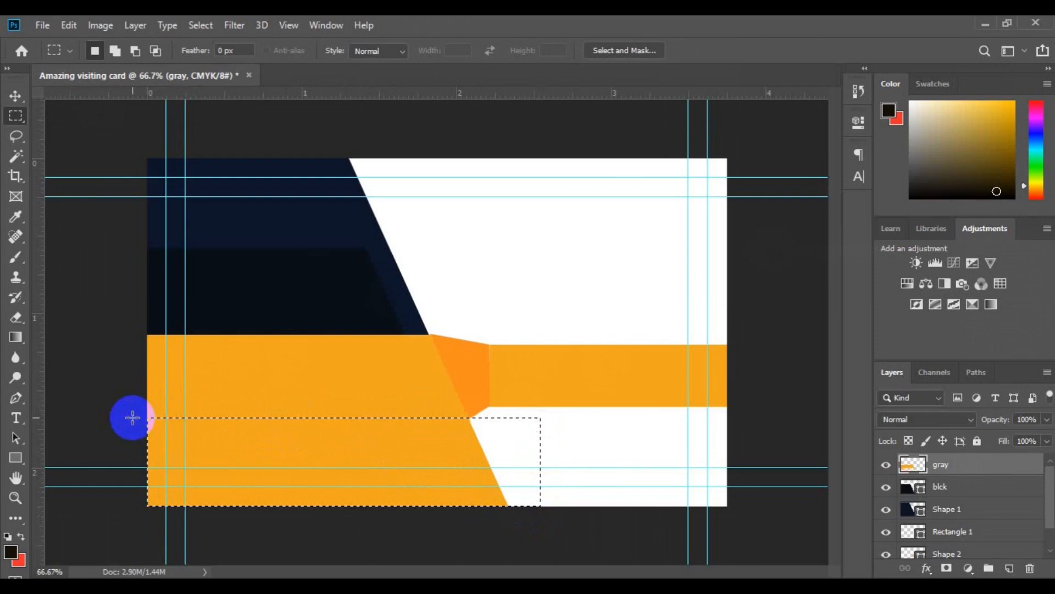
{"action": "key", "text": "Delete"}
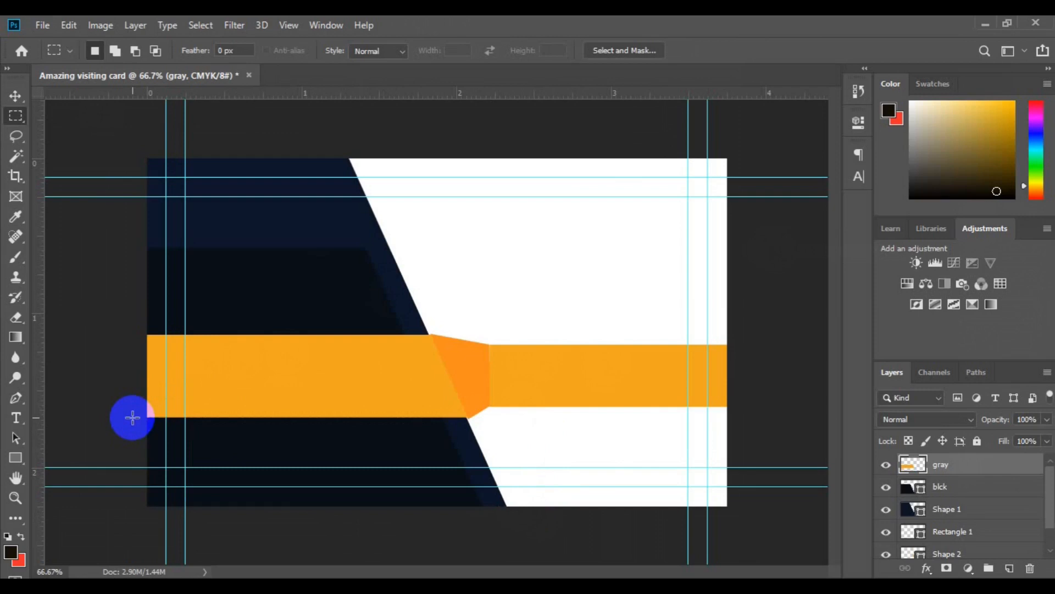
Rasterize the blck layer that holds the darkest navy shape
{"action": "key", "text": "v"}
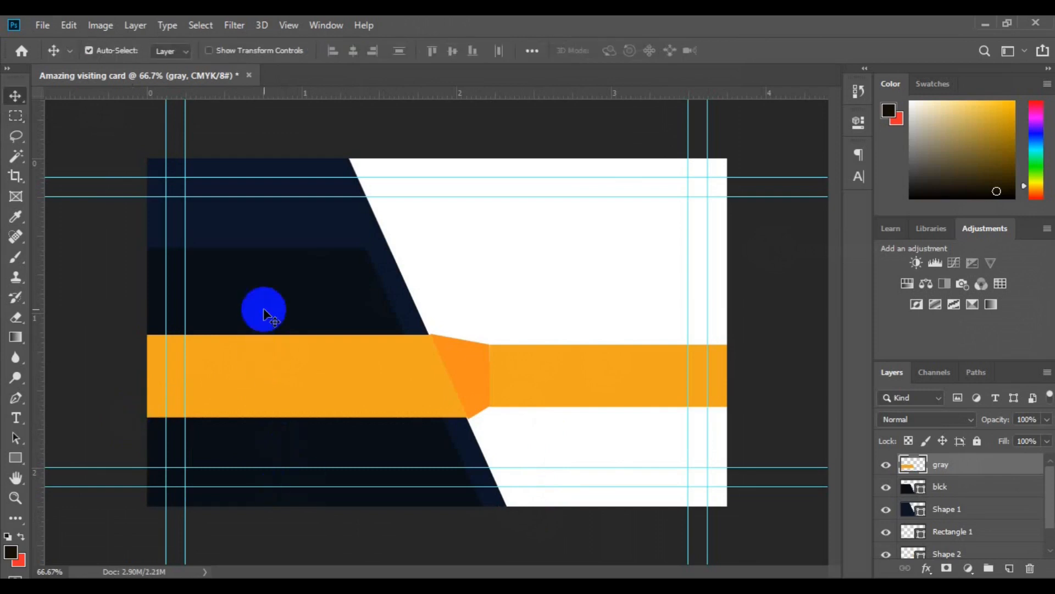
{"action": "left_click", "coordinate": [267, 292]}
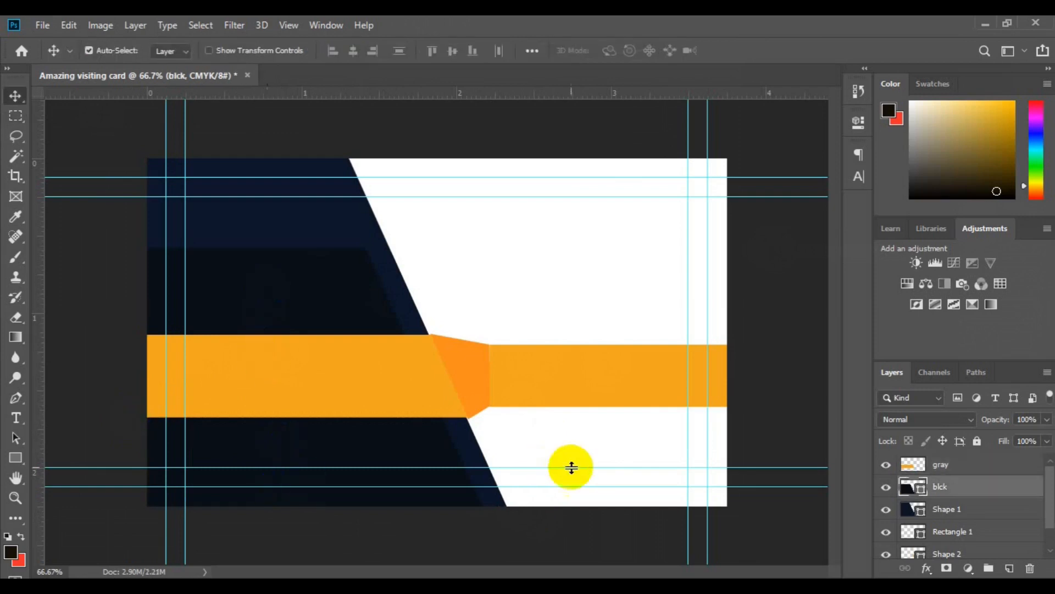
{"action": "left_click", "coordinate": [958, 493]}
{"action": "right_click", "coordinate": [958, 488]}
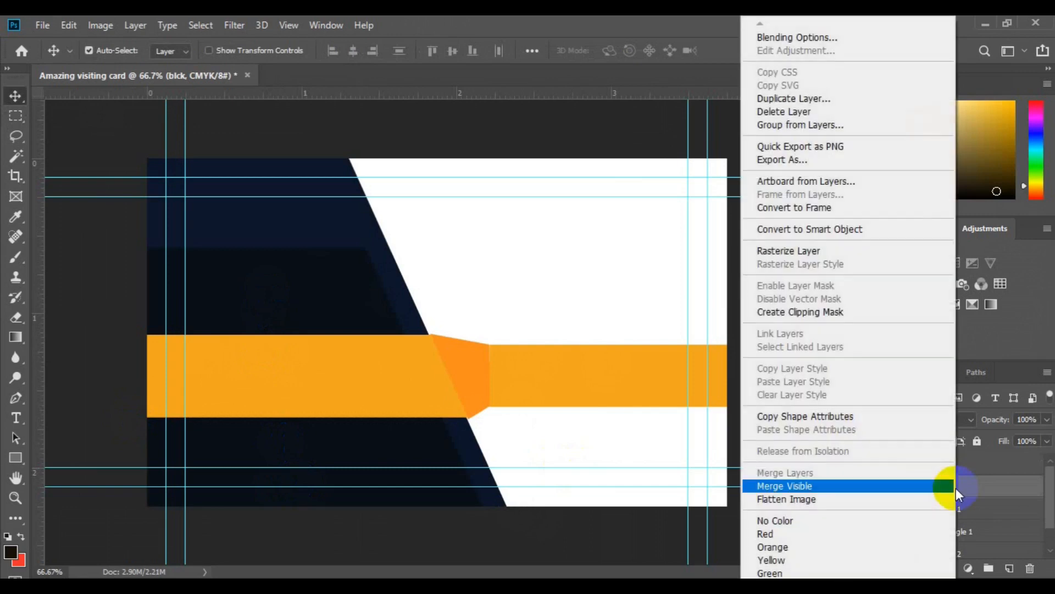
{"action": "left_click", "coordinate": [783, 255]}
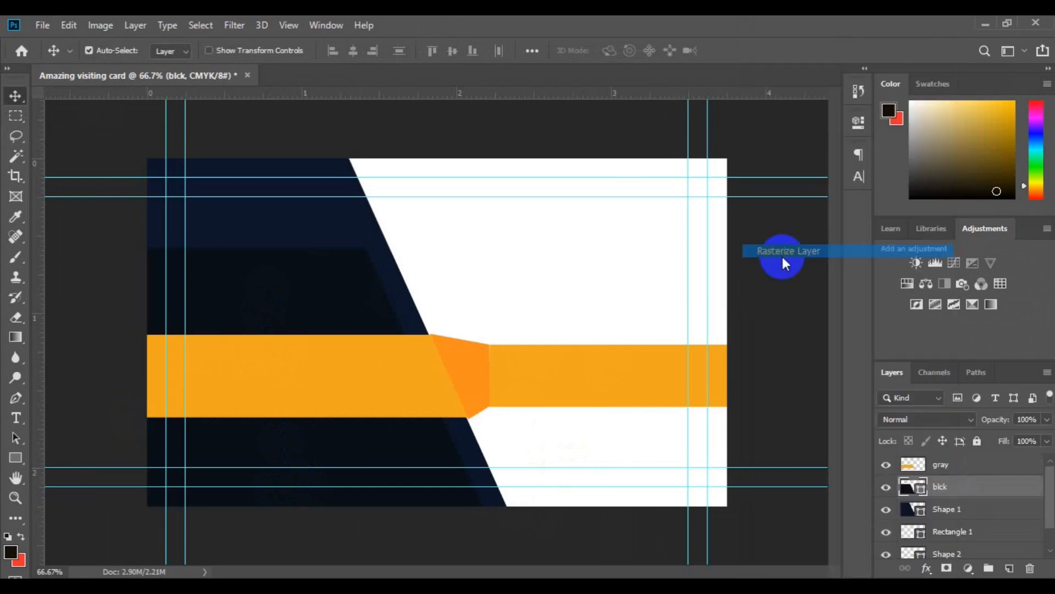
Select the dark shape's part below the orange band with the Rectangular Marquee tool, delete it from the blck layer, and deselect
{"action": "left_click", "coordinate": [15, 119]}
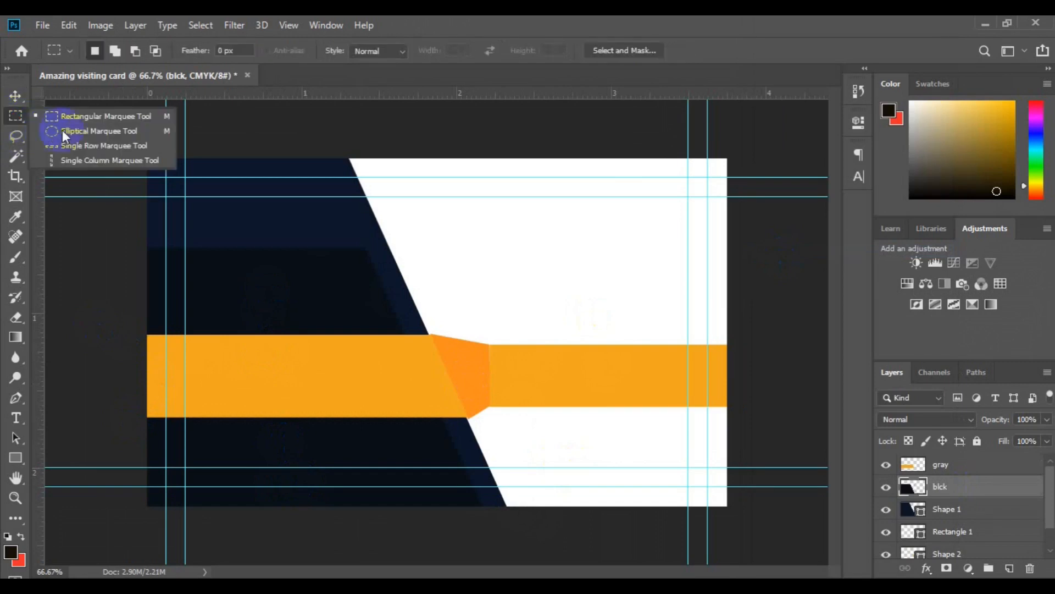
{"action": "left_click", "coordinate": [94, 118]}
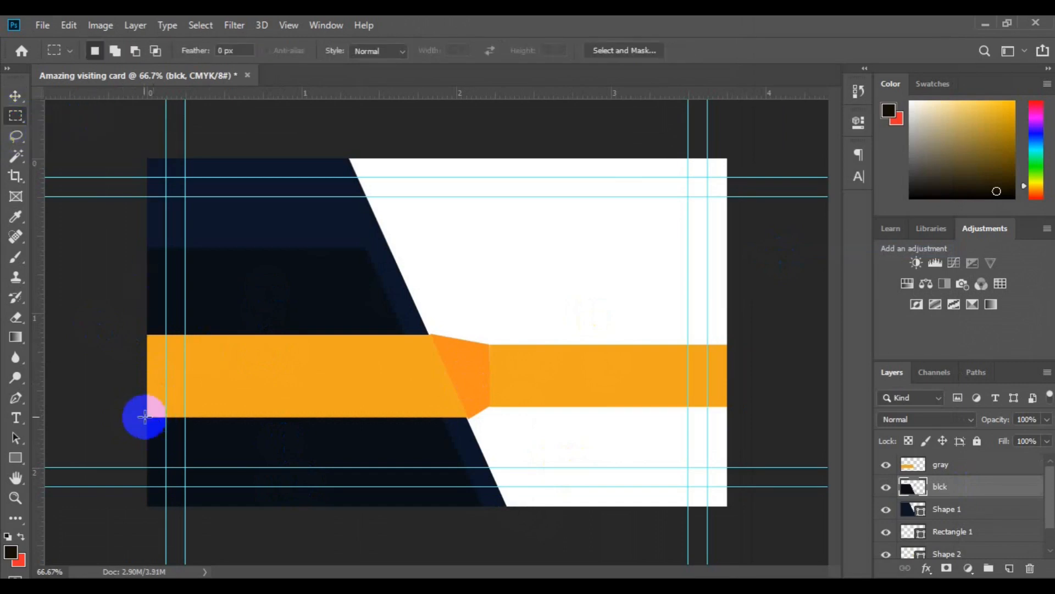
{"action": "left_click_drag", "start_coordinate": [111, 405], "coordinate": [606, 566]}
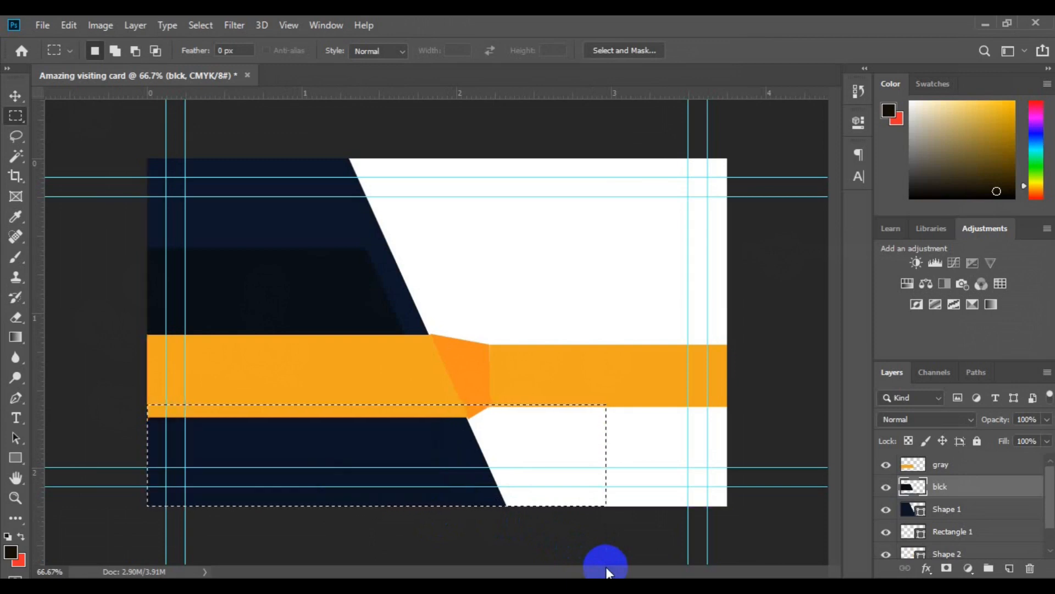
{"action": "key", "text": "ctrl+d"}
{"action": "key", "text": "v"}
{"action": "left_click_drag", "start_coordinate": [537, 443], "coordinate": [577, 436]}
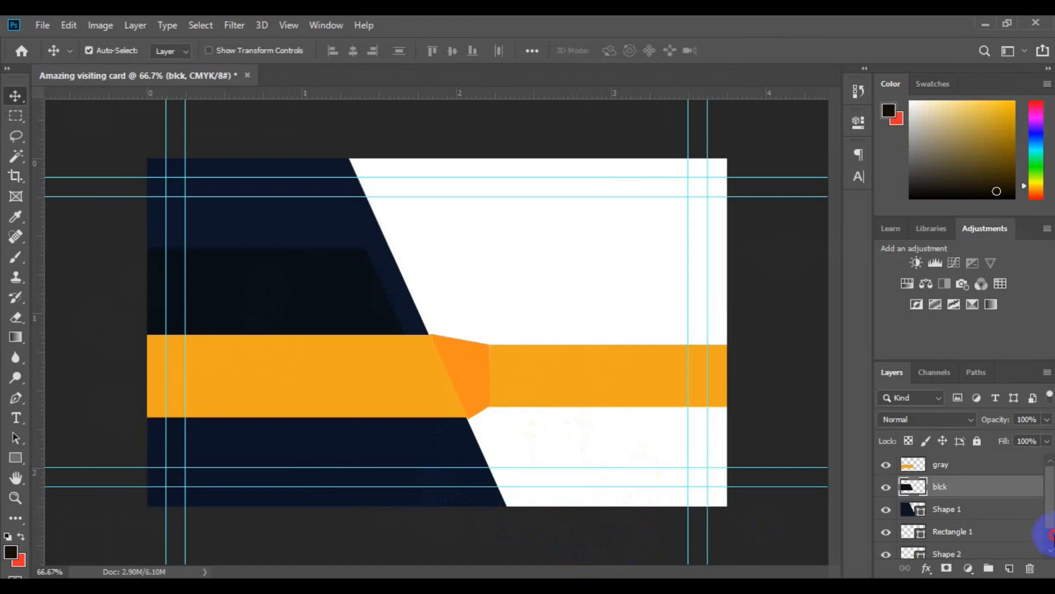
Copy the light gray world map shape layer from pin.psd into the visiting card, directly above the Background layer
{"action": "scroll", "coordinate": [1050, 536], "scroll_direction": "down", "scroll_amount": 1}
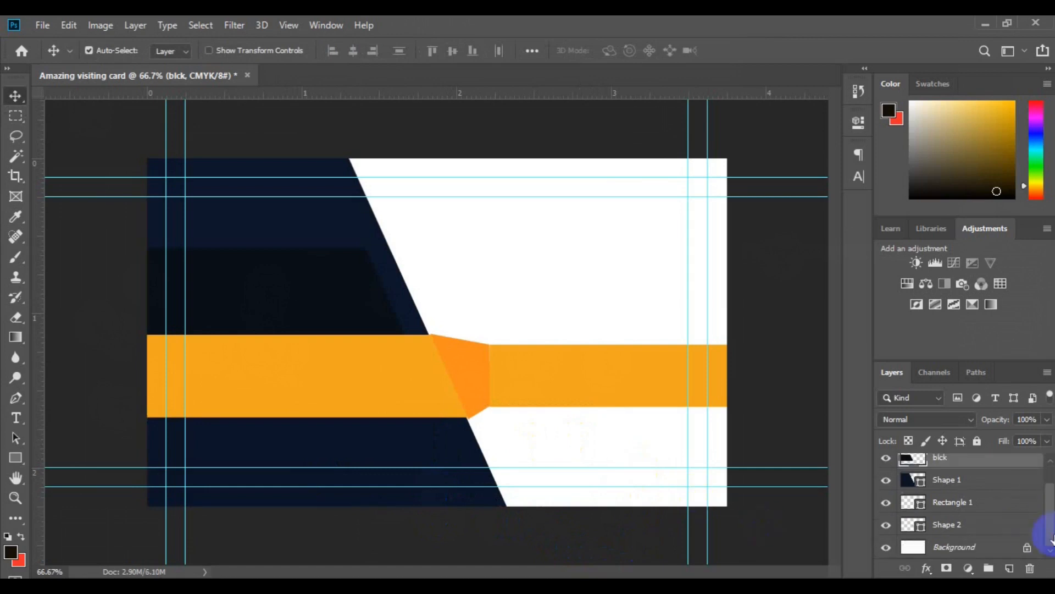
{"action": "left_click", "coordinate": [957, 547]}
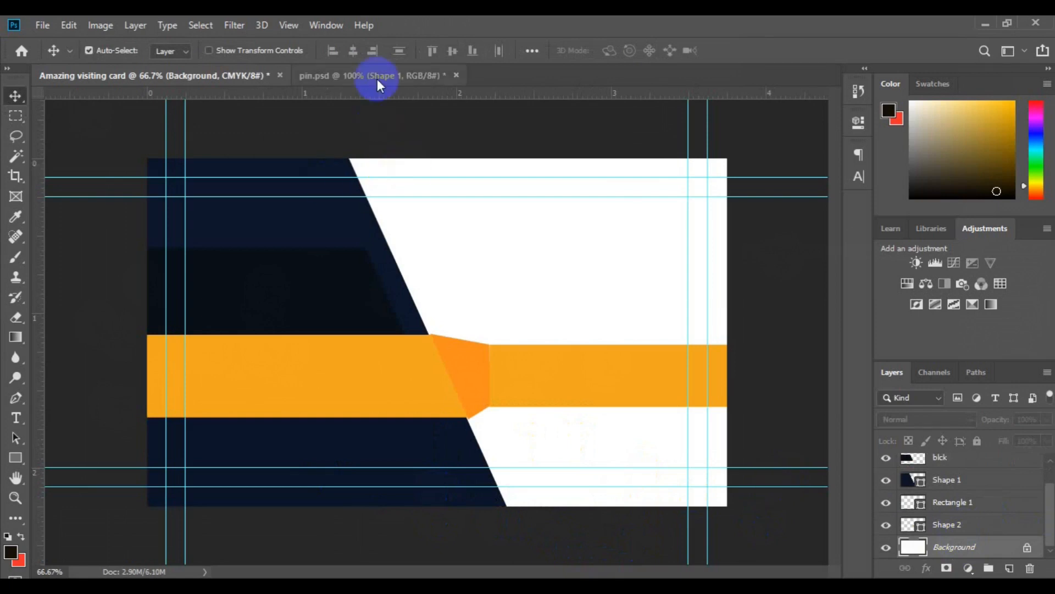
{"action": "left_click", "coordinate": [378, 78]}
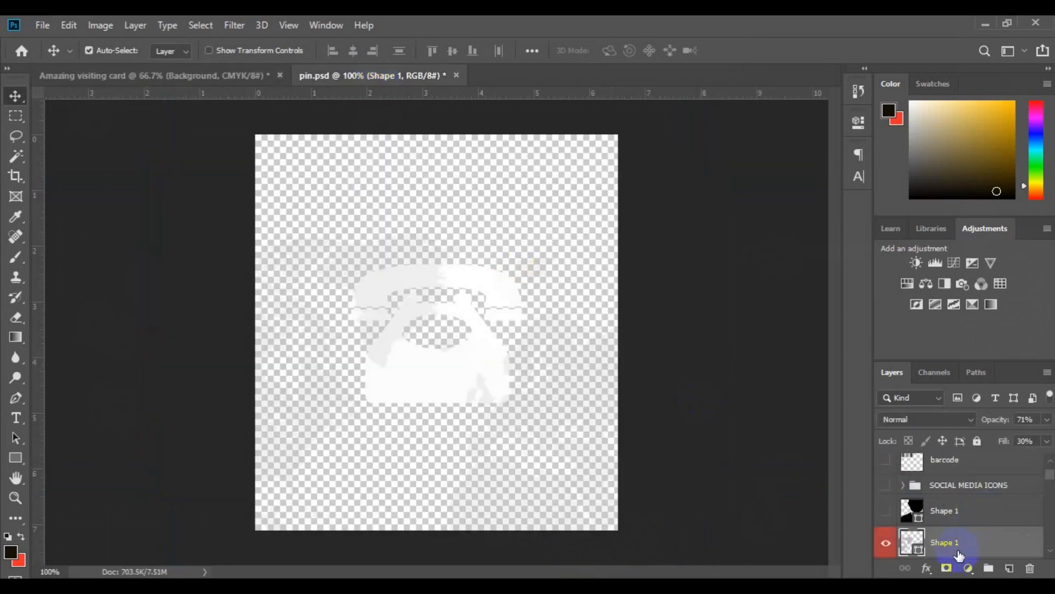
{"action": "left_click_drag", "start_coordinate": [957, 548], "coordinate": [253, 196]}
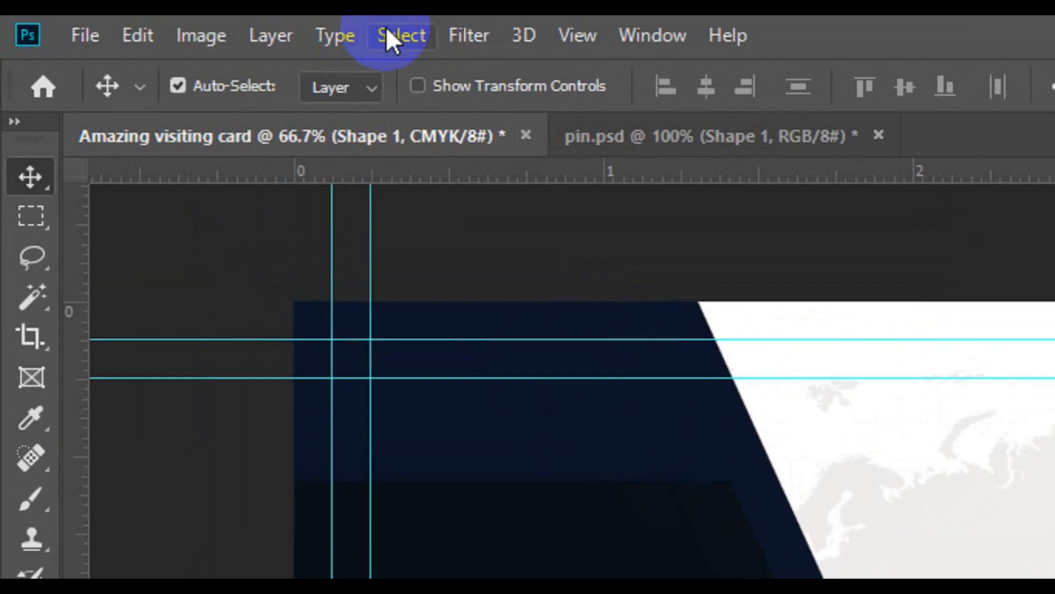
Center the world map horizontally on the whole canvas using a temporary select-all, and deselect
{"action": "left_click", "coordinate": [195, 24]}
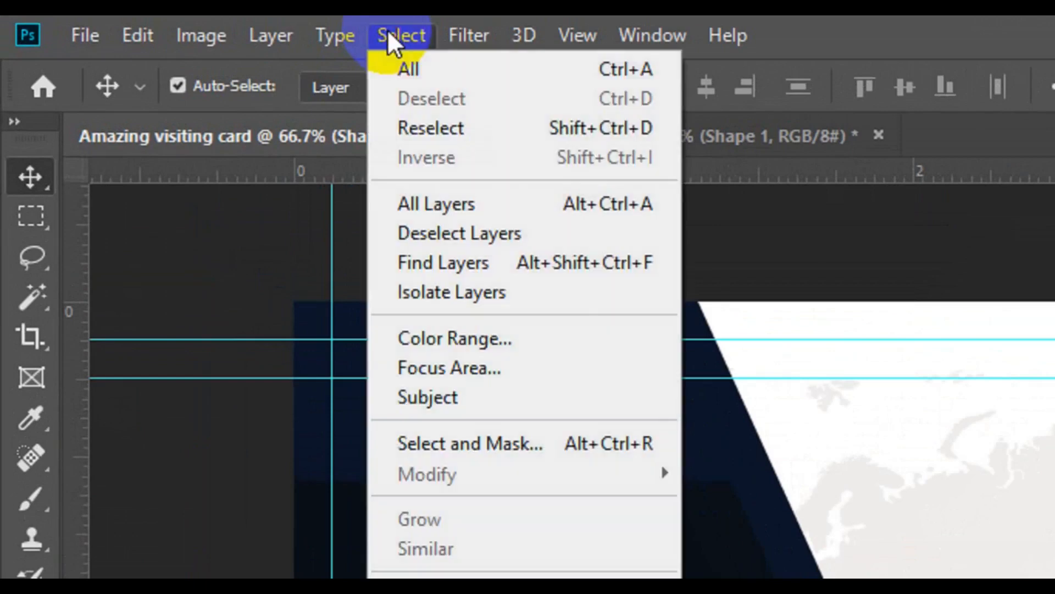
{"action": "left_click", "coordinate": [505, 77]}
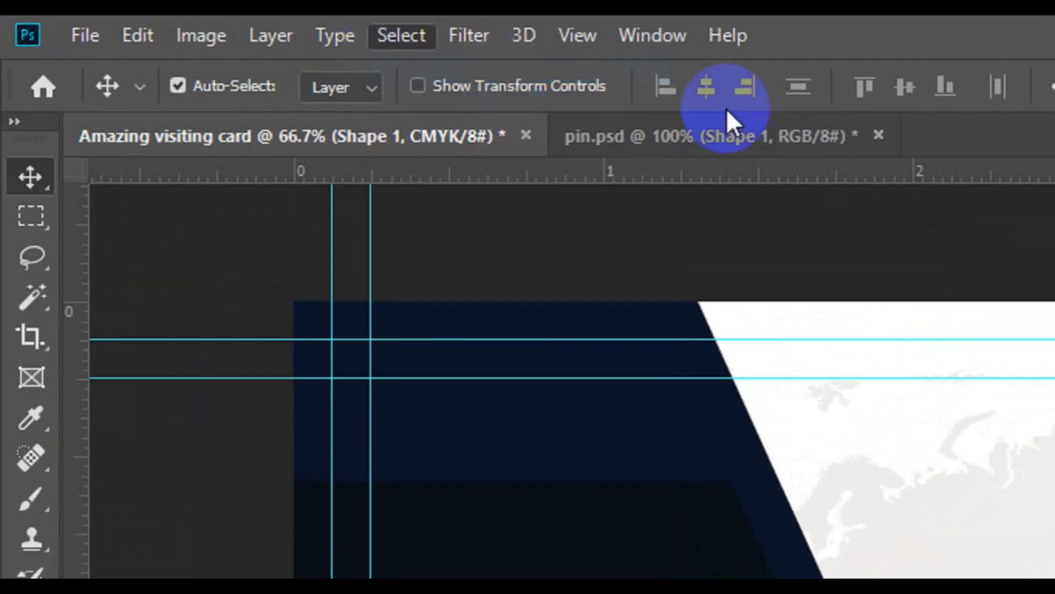
{"action": "left_click", "coordinate": [708, 88]}
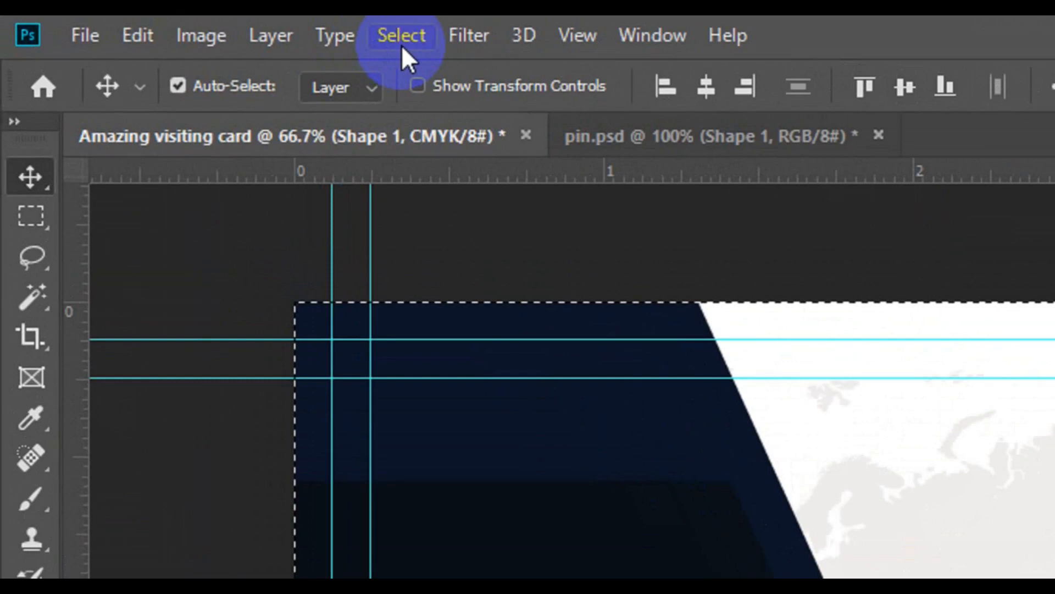
{"action": "left_click", "coordinate": [401, 44]}
{"action": "left_click", "coordinate": [420, 91]}
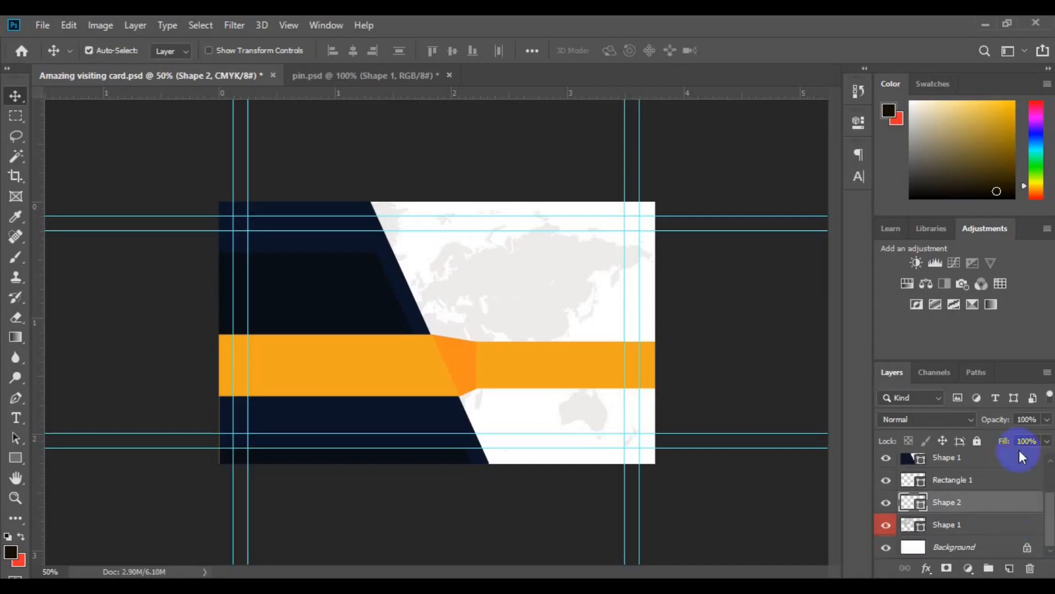
Move the navy and orange shape layers together to the left and nudge them down over the world map
{"action": "scroll", "coordinate": [1033, 445], "scroll_direction": "up", "scroll_amount": 3}
{"action": "key", "text": "ctrl+t"}
{"action": "left_click_drag", "start_coordinate": [582, 369], "coordinate": [558, 373]}
{"action": "key", "text": "Return"}
{"action": "key", "text": "Down"}
{"action": "key", "text": "Down"}
{"action": "key", "text": "Down"}
{"action": "key", "text": "Down"}
{"action": "key", "text": "Down"}
{"action": "key", "text": "Down"}
{"action": "key", "text": "Down"}
{"action": "key", "text": "Down"}
{"action": "key", "text": "Down"}
{"action": "key", "text": "Down"}
{"action": "key", "text": "Down"}
{"action": "key", "text": "Down"}
{"action": "key", "text": "Down"}
{"action": "key", "text": "Down"}
{"action": "key", "text": "Down"}
{"action": "key", "text": "Down"}
{"action": "key", "text": "Down"}
{"action": "key", "text": "Down"}
{"action": "key", "text": "Down"}
{"action": "key", "text": "Down"}
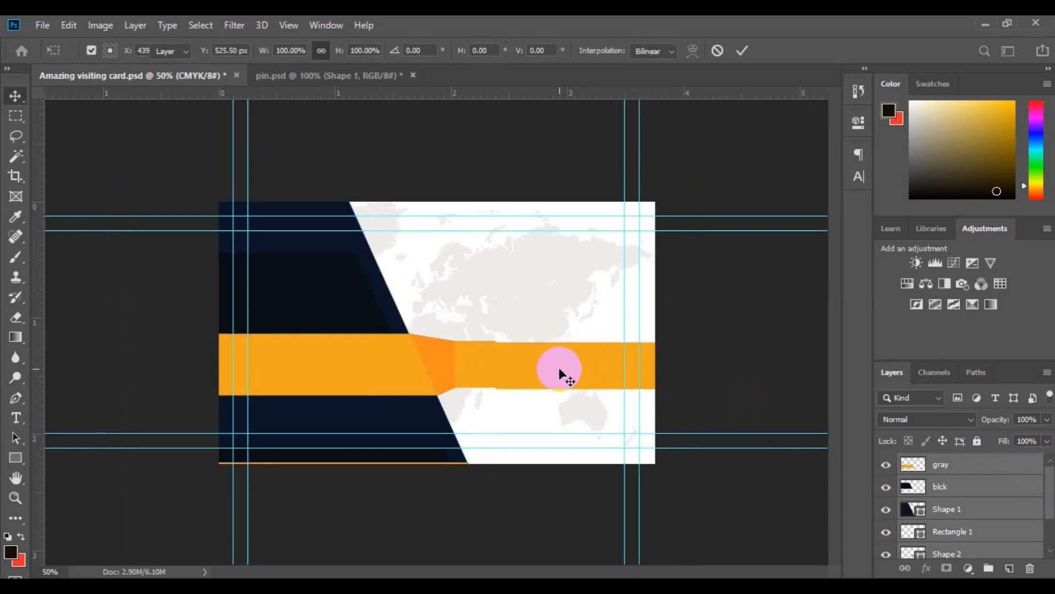
{"action": "key", "text": "Down"}
{"action": "key", "text": "Down"}
{"action": "key", "text": "Down"}
{"action": "key", "text": "Down"}
{"action": "key", "text": "Down"}
{"action": "key", "text": "Down"}
{"action": "key", "text": "Down"}
{"action": "key", "text": "Down"}
{"action": "key", "text": "Down"}
{"action": "key", "text": "Down"}
{"action": "key", "text": "Down"}
{"action": "key", "text": "Down"}
{"action": "key", "text": "Down"}
{"action": "key", "text": "Down"}
{"action": "key", "text": "Down"}
{"action": "key", "text": "Down"}
{"action": "key", "text": "Down"}
{"action": "key", "text": "Down"}
{"action": "key", "text": "Down"}
{"action": "key", "text": "Down"}
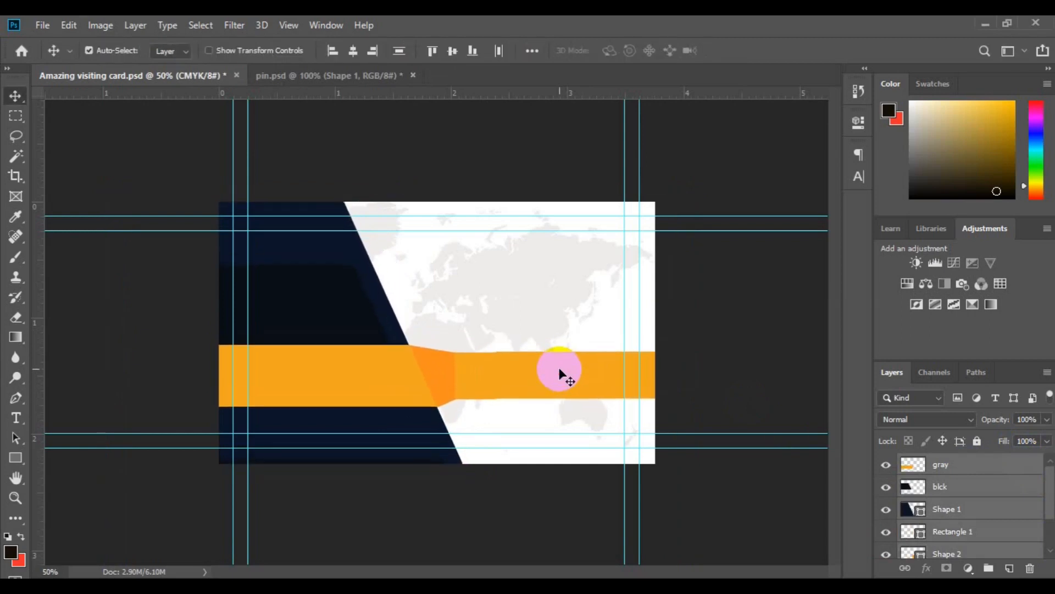
Add a 12 pt Roboto Bold text layer above the map layer with the person's full name and CREATIVE DIRECTOR
{"action": "scroll", "coordinate": [1050, 505], "scroll_direction": "down", "scroll_amount": 2}
{"action": "left_click", "coordinate": [976, 532]}
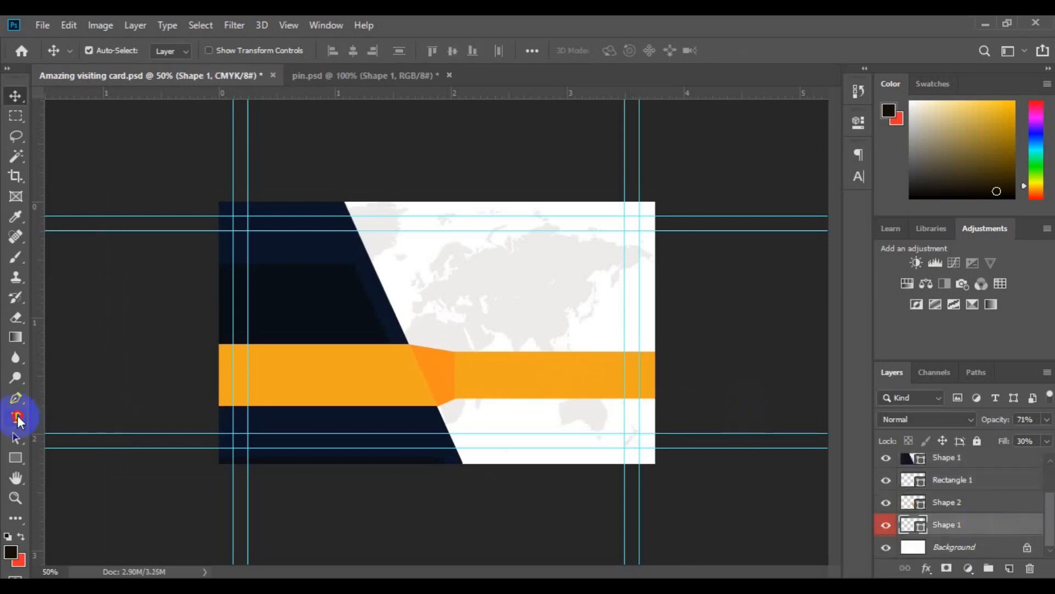
{"action": "left_click", "coordinate": [15, 419]}
{"action": "left_click", "coordinate": [1009, 568]}
{"action": "left_click", "coordinate": [330, 50]}
{"action": "left_click", "coordinate": [264, 160]}
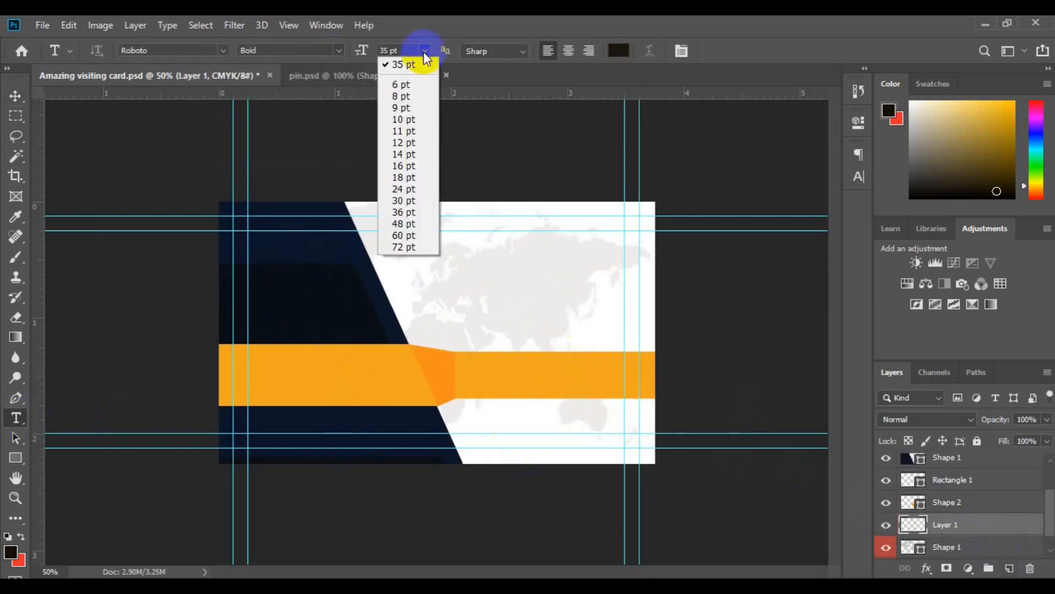
{"action": "left_click", "coordinate": [425, 50]}
{"action": "left_click", "coordinate": [409, 141]}
{"action": "left_click", "coordinate": [481, 261]}
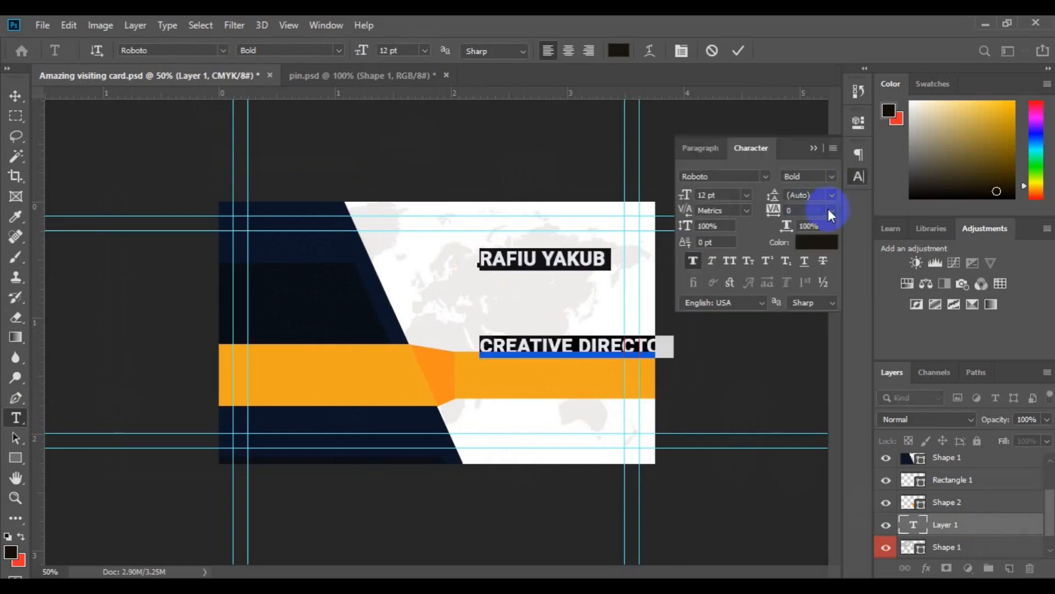
Right-align the text and set the surname and the CREATIVE DIRECTOR line to Roboto Light
{"action": "left_click", "coordinate": [700, 148]}
{"action": "left_click", "coordinate": [732, 176]}
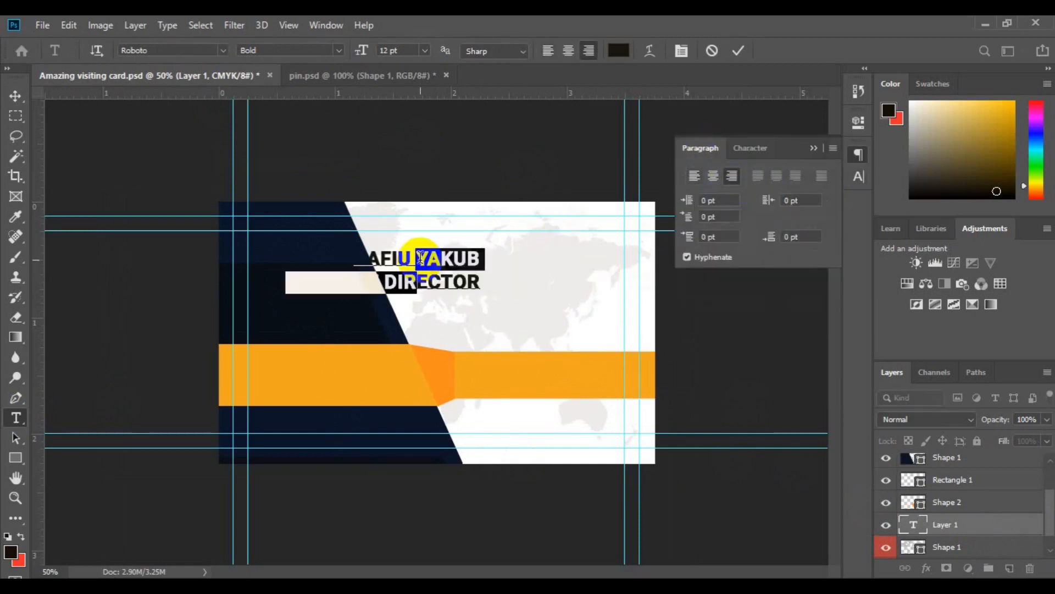
{"action": "left_click", "coordinate": [747, 153]}
{"action": "left_click", "coordinate": [832, 176]}
{"action": "left_click", "coordinate": [824, 216]}
Move the text block toward the card's upper-right corner and reduce the CREATIVE DIRECTOR line to 6 pt
{"action": "left_click", "coordinate": [16, 97]}
{"action": "left_click_drag", "start_coordinate": [402, 262], "coordinate": [520, 243]}
{"action": "key", "text": "t"}
{"action": "triple_click", "coordinate": [412, 266]}
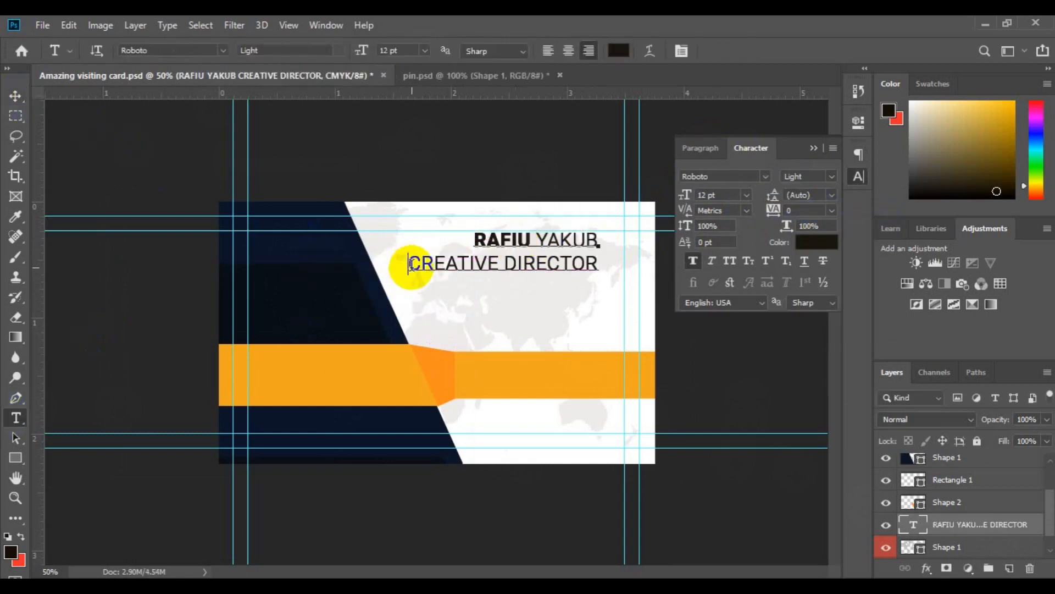
{"action": "left_click", "coordinate": [425, 52]}
{"action": "left_click", "coordinate": [416, 72]}
{"action": "left_click", "coordinate": [17, 99]}
Draw a 59 px circle to the right of the name with no fill and a 4.68 px stroke in the band's orange
{"action": "key", "text": "ctrl+plus"}
{"action": "key", "text": "ctrl+plus"}
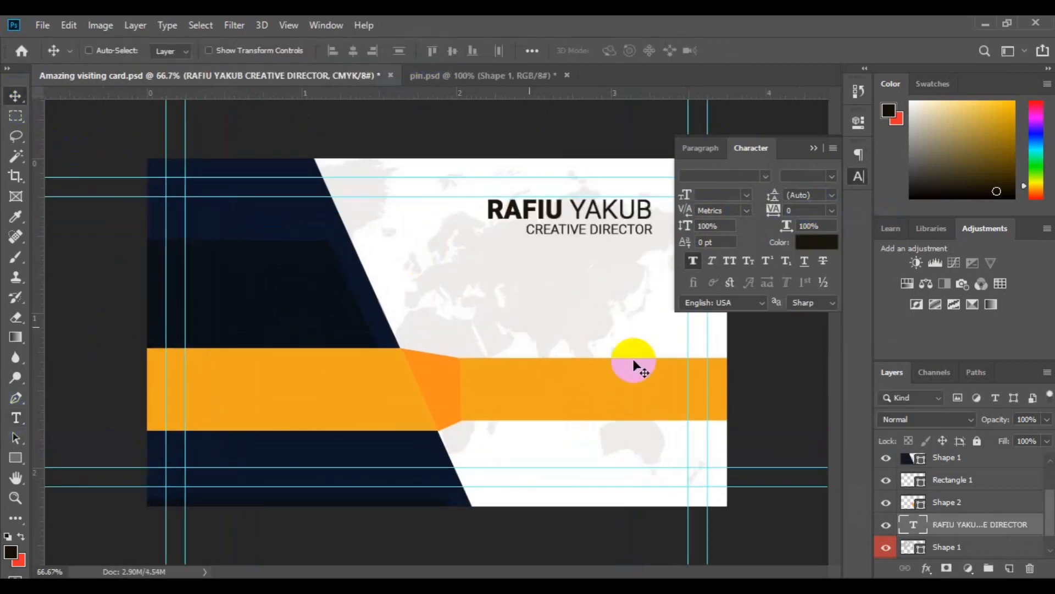
{"action": "key", "text": "space"}
{"action": "left_click_drag", "start_coordinate": [703, 380], "coordinate": [378, 452]}
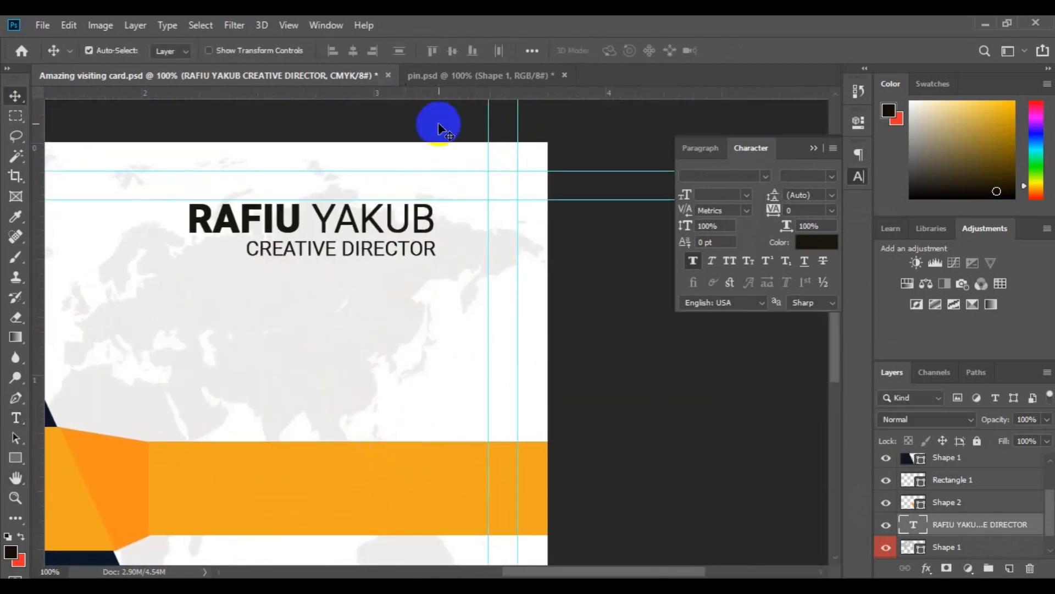
{"action": "right_click", "coordinate": [20, 462]}
{"action": "left_click", "coordinate": [92, 488]}
{"action": "left_click", "coordinate": [1009, 567]}
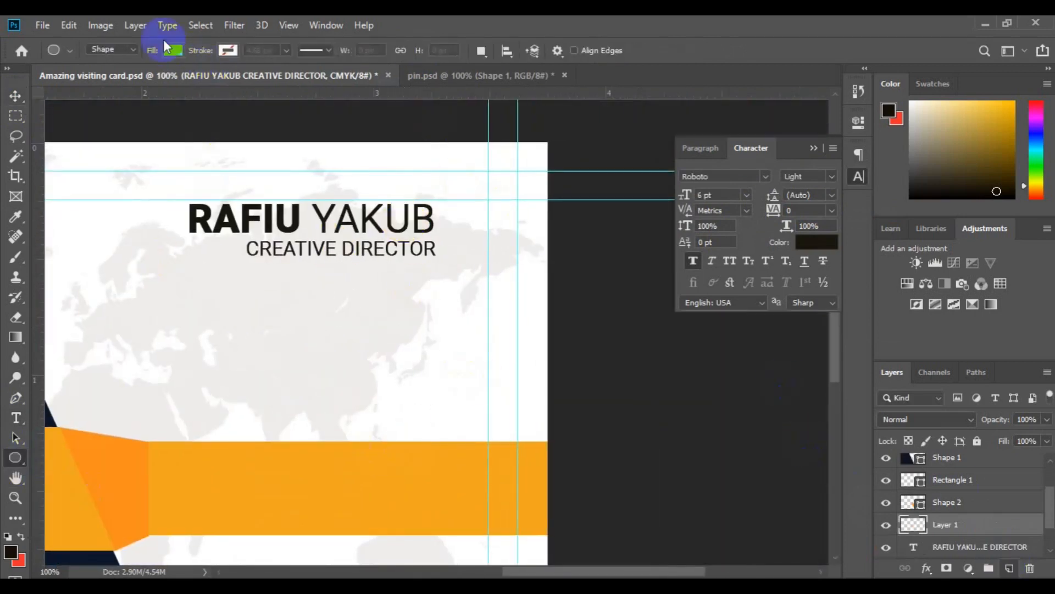
{"action": "left_click", "coordinate": [172, 50]}
{"action": "left_click", "coordinate": [106, 80]}
{"action": "left_click", "coordinate": [227, 51]}
{"action": "left_click", "coordinate": [301, 81]}
{"action": "left_click", "coordinate": [426, 499]}
{"action": "key", "text": "Return"}
{"action": "left_click_drag", "start_coordinate": [446, 222], "coordinate": [488, 291]}
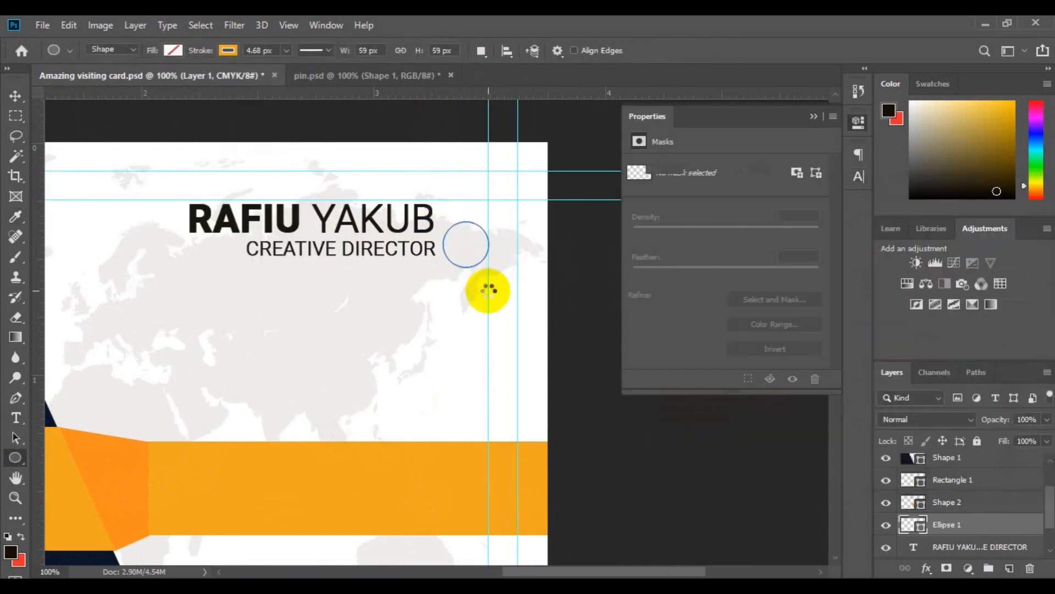
Move the orange circle up until it lines up with the name and title text
{"action": "key", "text": "v"}
{"action": "left_click", "coordinate": [941, 524], "text": "ctrl"}
{"action": "left_click_drag", "start_coordinate": [454, 259], "coordinate": [456, 249]}
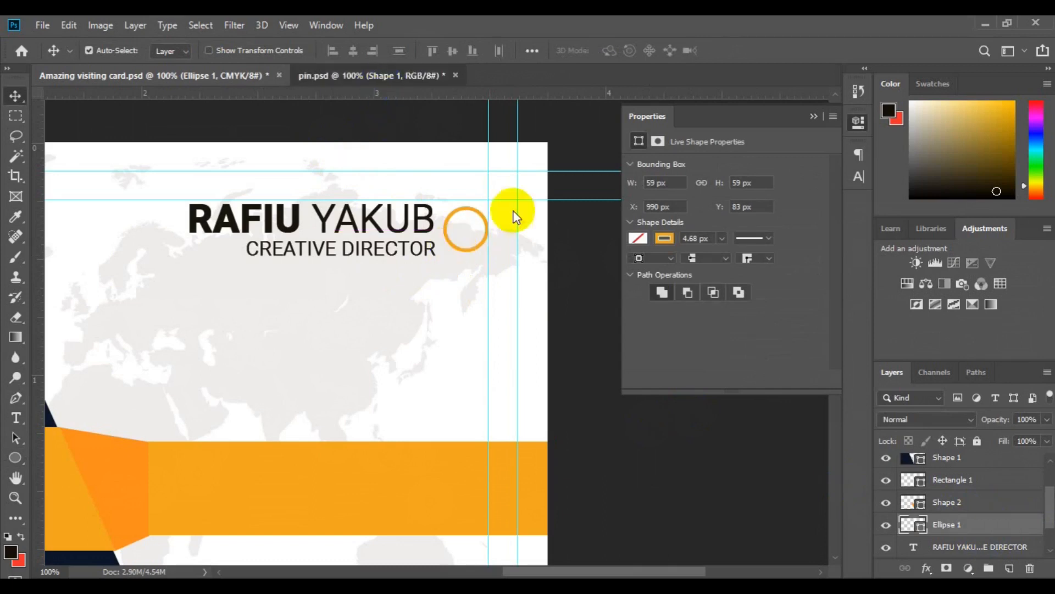
Copy the black person silhouette from pin.psd into the visiting card and scale it down to a small icon
{"action": "key", "text": "ctrl+Tab"}
{"action": "left_click_drag", "start_coordinate": [990, 502], "coordinate": [424, 318]}
{"action": "left_click", "coordinate": [337, 79]}
{"action": "left_click_drag", "start_coordinate": [956, 476], "coordinate": [818, 522]}
{"action": "key", "text": "ctrl+t"}
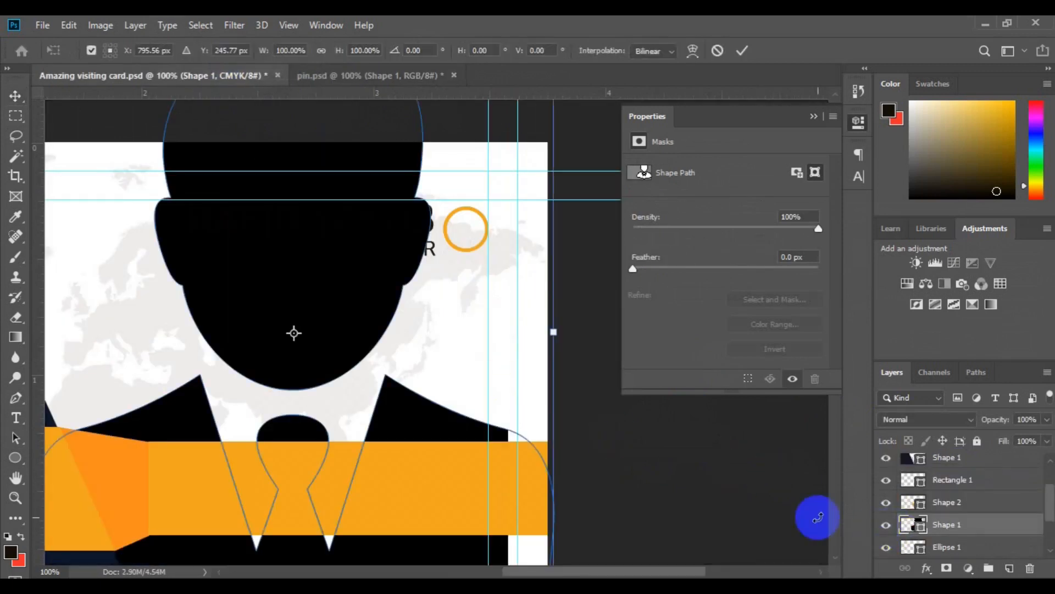
{"action": "key", "text": "ctrl+minus"}
{"action": "left_click_drag", "start_coordinate": [719, 487], "coordinate": [569, 299]}
{"action": "key", "text": "Return"}
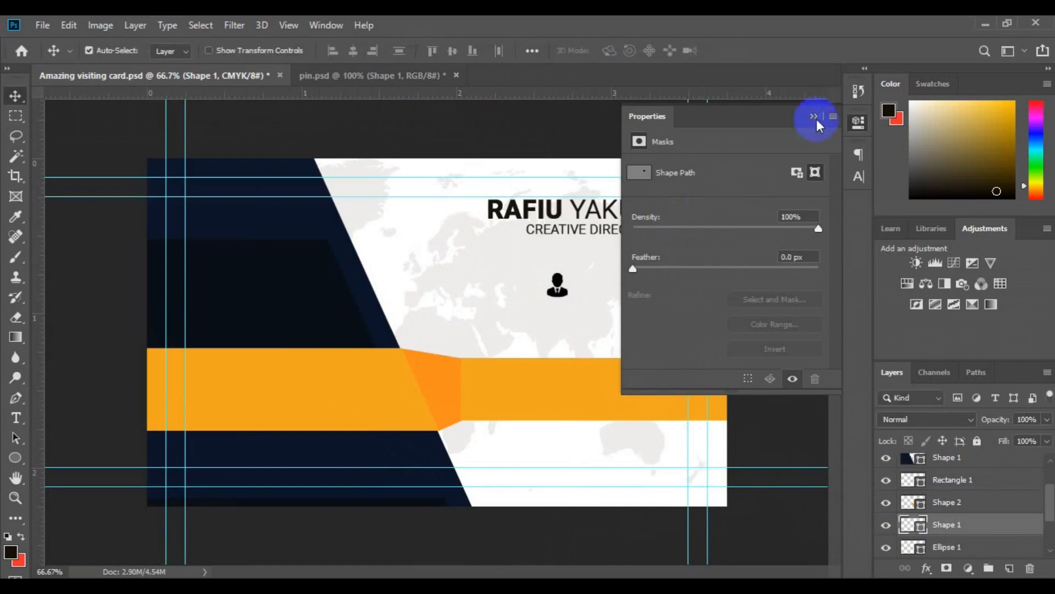
Place the person icon inside the orange circle and enlarge the circle slightly to frame it
{"action": "left_click", "coordinate": [815, 117]}
{"action": "key", "text": "ctrl+plus"}
{"action": "key", "text": "space"}
{"action": "left_click_drag", "start_coordinate": [736, 319], "coordinate": [517, 362]}
{"action": "left_click_drag", "start_coordinate": [400, 300], "coordinate": [600, 223]}
{"action": "left_click", "coordinate": [956, 546]}
{"action": "key", "text": "ctrl+t"}
{"action": "key", "text": "Return"}
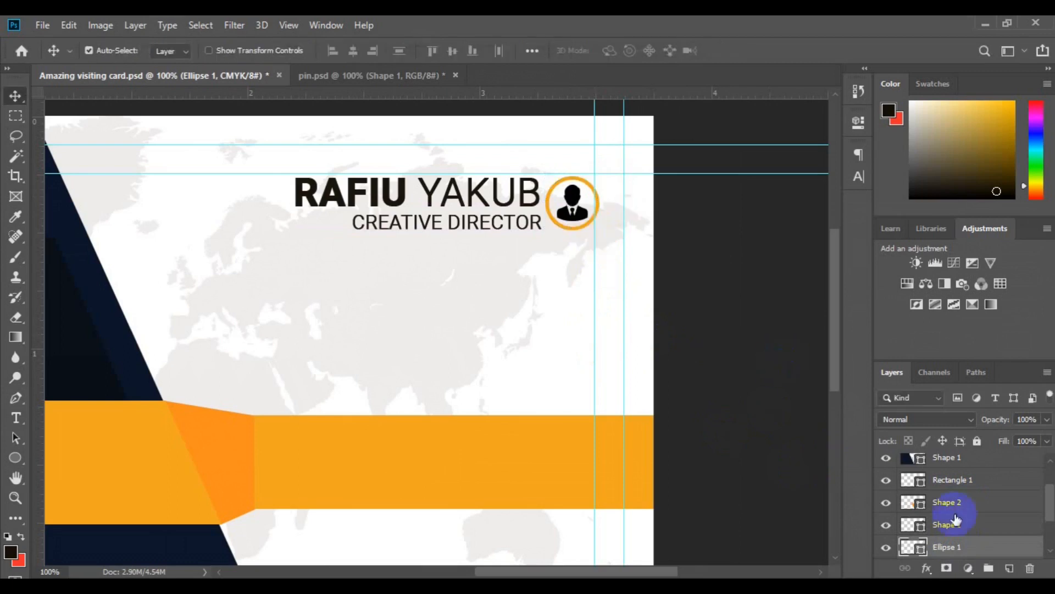
Group the person icon with its circle and align the group's vertical center with the name text
{"action": "scroll", "coordinate": [951, 480], "scroll_direction": "down", "scroll_amount": 1}
{"action": "left_click_drag", "start_coordinate": [1051, 509], "coordinate": [1051, 515]}
{"action": "left_click", "coordinate": [984, 500], "text": "ctrl"}
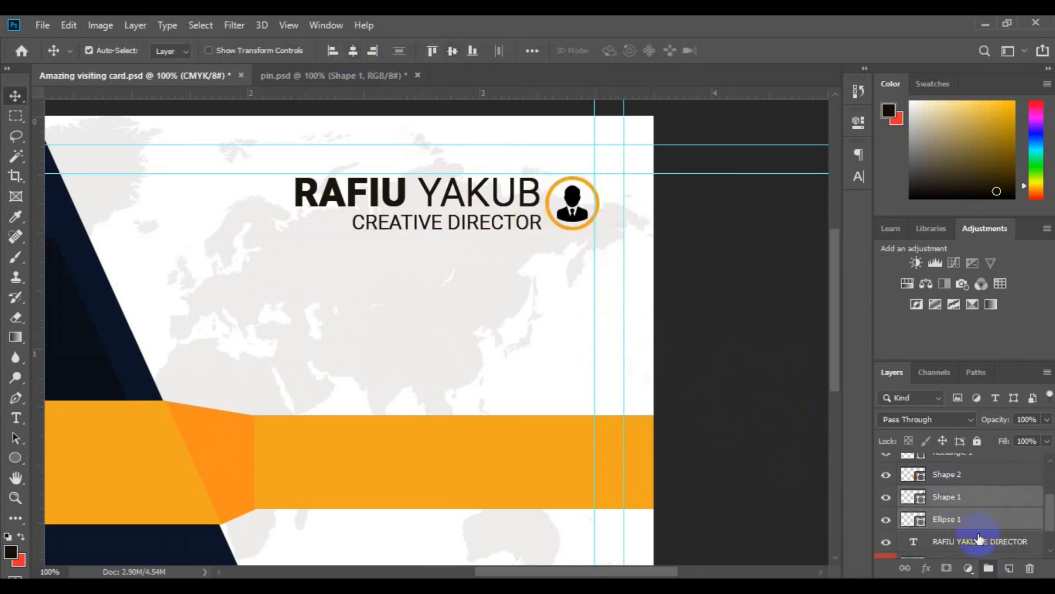
{"action": "left_click", "coordinate": [989, 567]}
{"action": "left_click", "coordinate": [453, 51]}
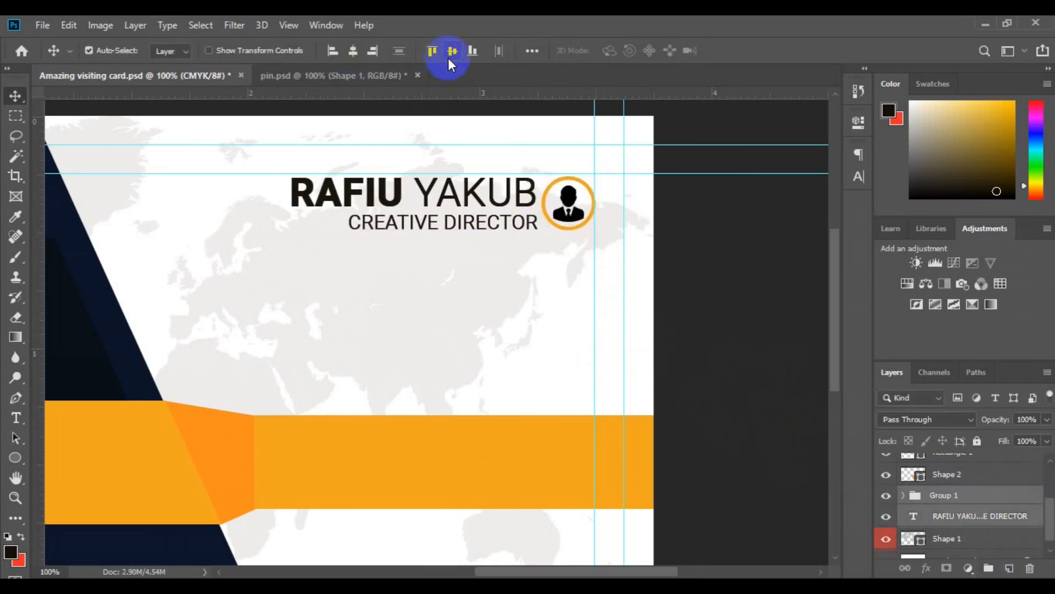
Duplicate the icon group and place the copy directly below the original
{"action": "left_click", "coordinate": [934, 479]}
{"action": "left_click", "coordinate": [933, 493]}
{"action": "key", "text": "ctrl+j"}
{"action": "key", "text": "ctrl+t"}
{"action": "left_click_drag", "start_coordinate": [568, 201], "coordinate": [561, 287]}
{"action": "key", "text": "Return"}
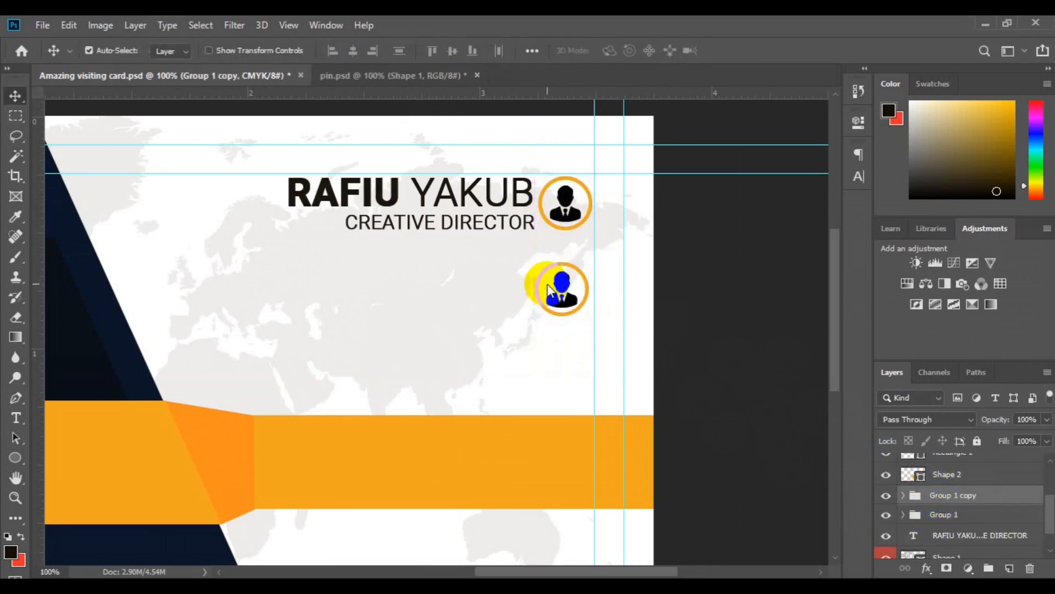
Delete the person silhouette from the lower icon copy and switch to pin.psd for the telephone icon
{"action": "left_click", "coordinate": [563, 289]}
{"action": "left_click", "coordinate": [341, 75]}
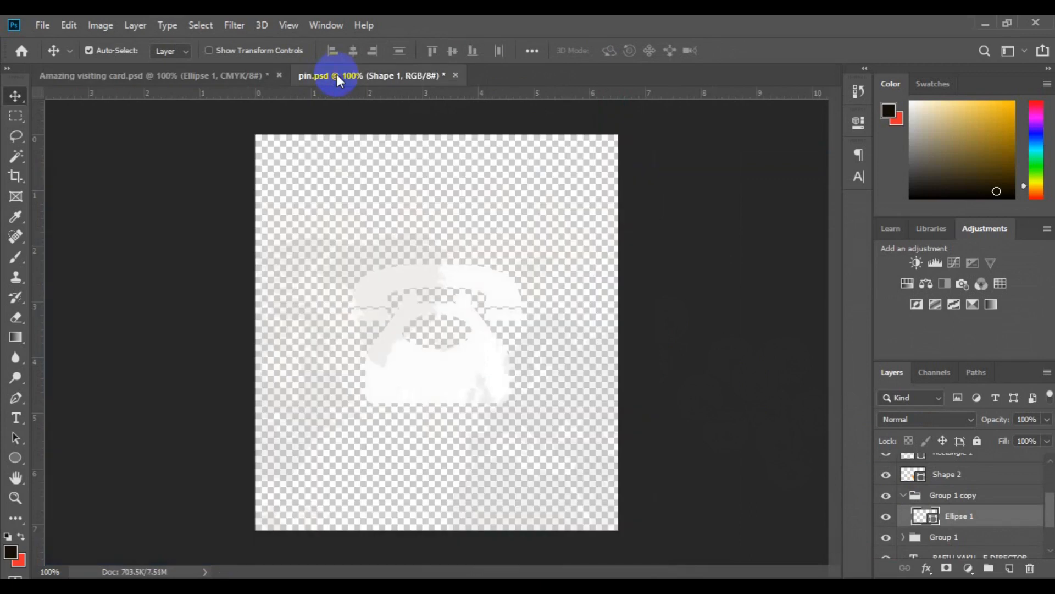
{"action": "left_click_drag", "start_coordinate": [929, 503], "coordinate": [567, 342]}
{"action": "key", "text": "Delete"}
{"action": "key", "text": "ctrl+Tab"}
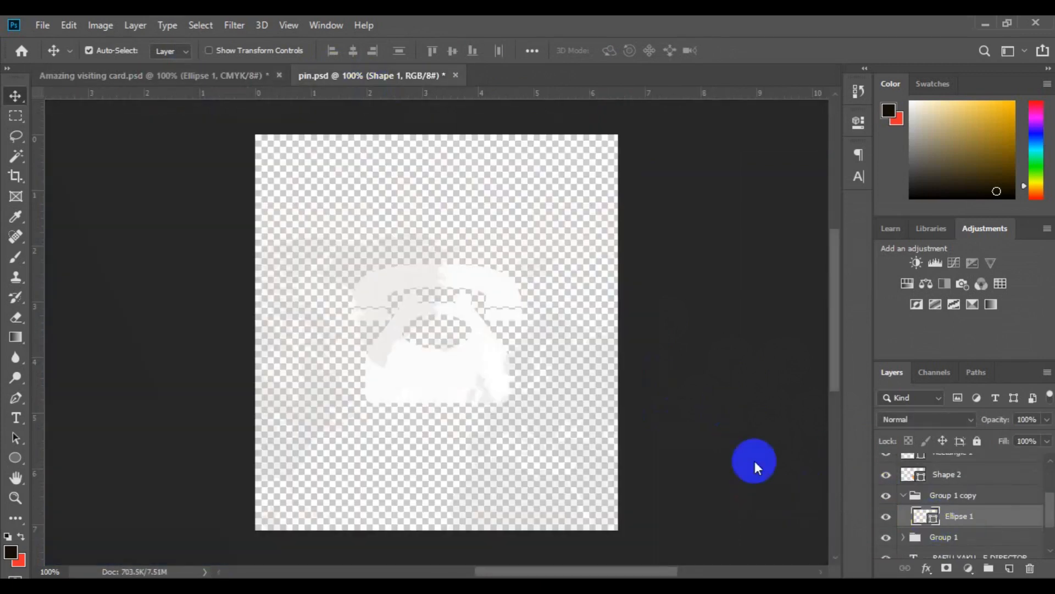
Copy the telephone icon from pin.psd into the lower circle's group and scale it down to fit inside the circle
{"action": "left_click", "coordinate": [438, 382]}
{"action": "left_click_drag", "start_coordinate": [952, 539], "coordinate": [608, 301]}
{"action": "double_click", "coordinate": [561, 213]}
{"action": "left_click", "coordinate": [975, 229]}
{"action": "key", "text": "ctrl+t"}
{"action": "left_click_drag", "start_coordinate": [507, 384], "coordinate": [578, 303]}
{"action": "key", "text": "Return"}
Center the telephone icon within its orange circle and collapse the icon group
{"action": "key", "text": "ctrl+t"}
{"action": "key", "text": "Return"}
{"action": "left_click", "coordinate": [962, 491], "text": "shift"}
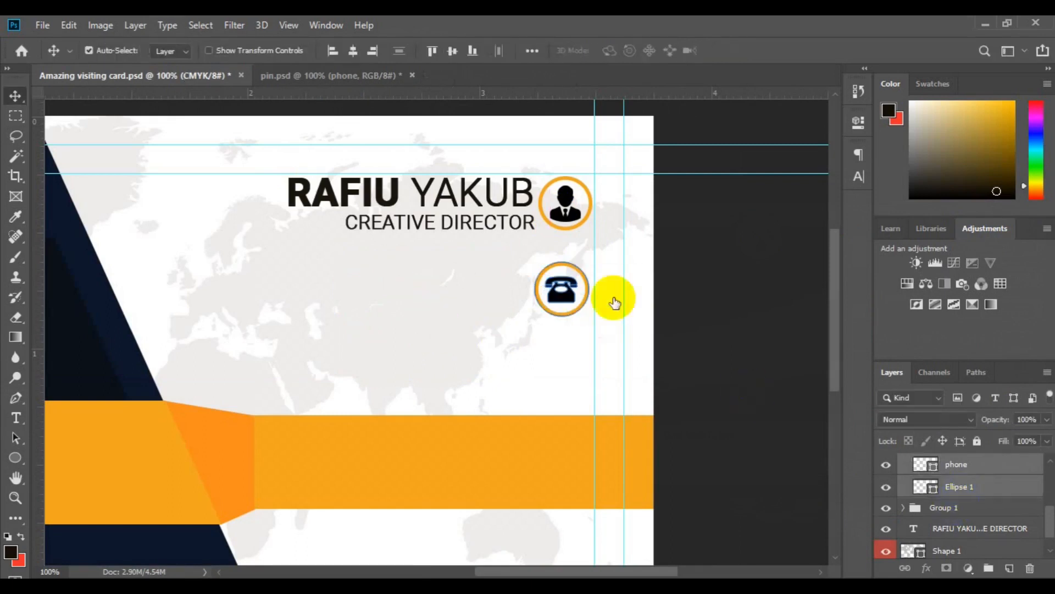
{"action": "key", "text": "ctrl+g"}
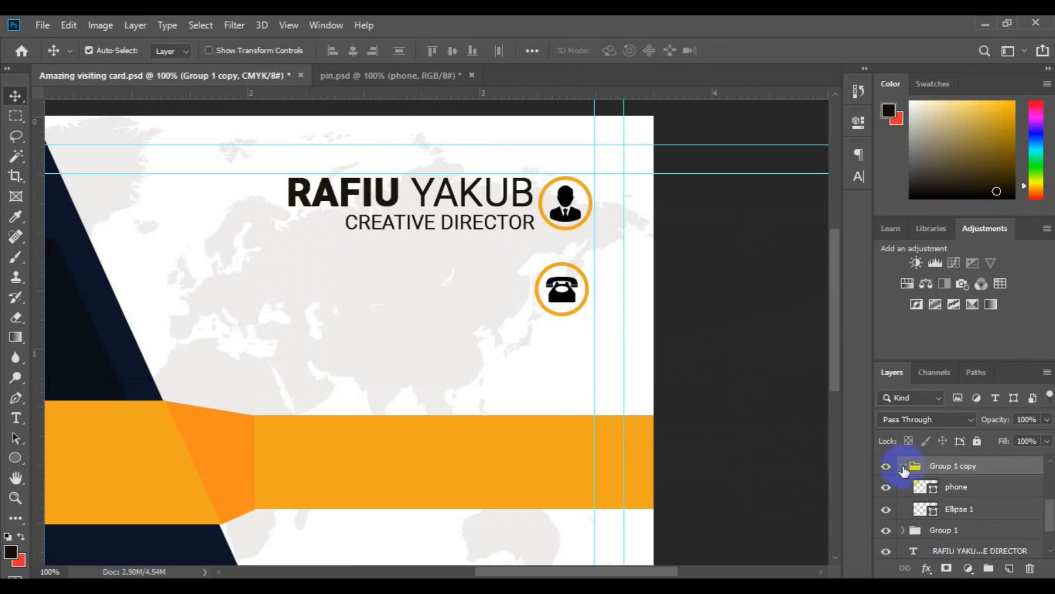
{"action": "left_click", "coordinate": [903, 467]}
Add two right-aligned lines of phone numbers in Roboto Medium 6 pt beneath the name text
{"action": "left_click", "coordinate": [15, 418]}
{"action": "left_click", "coordinate": [328, 295]}
{"action": "left_click", "coordinate": [339, 50]}
{"action": "left_click", "coordinate": [325, 139]}
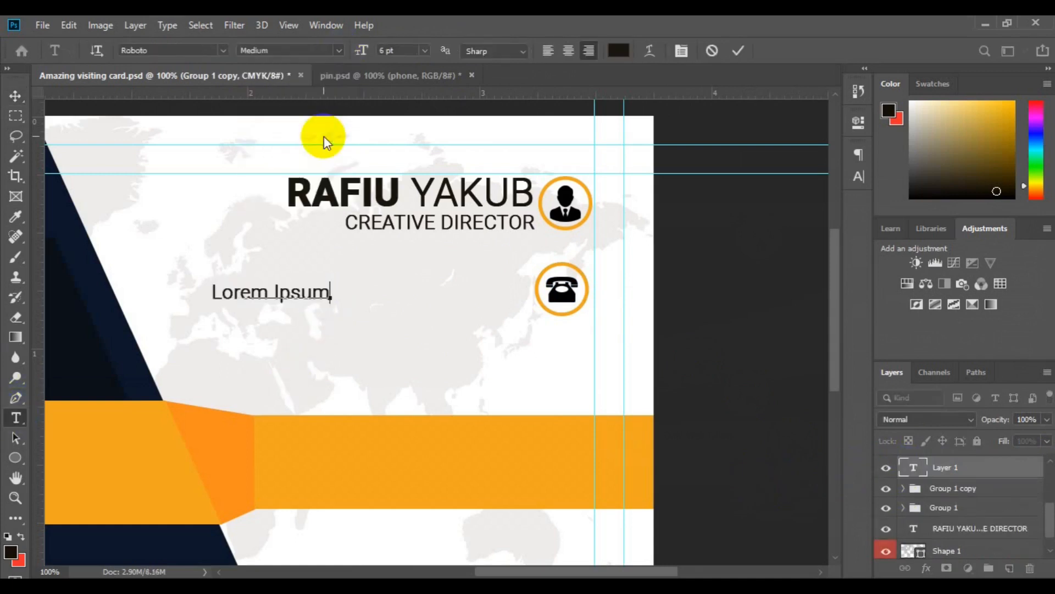
{"action": "key", "text": "ctrl+v"}
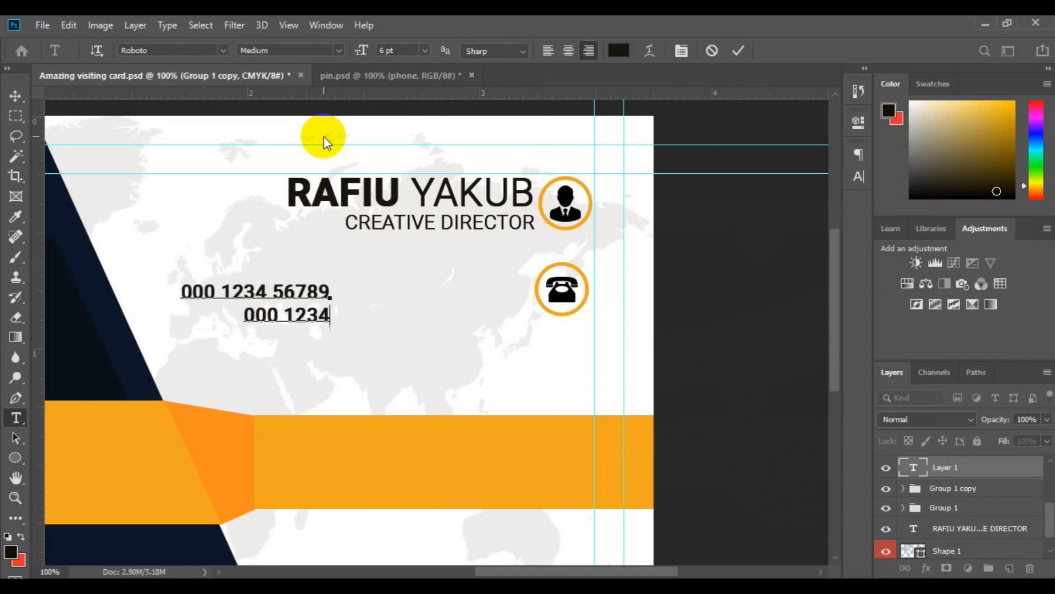
{"action": "type", "text": "56789"}
Move the phone number text beside the telephone icon and shift the name text left, away from the person icon
{"action": "left_click", "coordinate": [16, 95]}
{"action": "left_click_drag", "start_coordinate": [247, 282], "coordinate": [432, 281]}
{"action": "left_click_drag", "start_coordinate": [371, 198], "coordinate": [351, 196]}
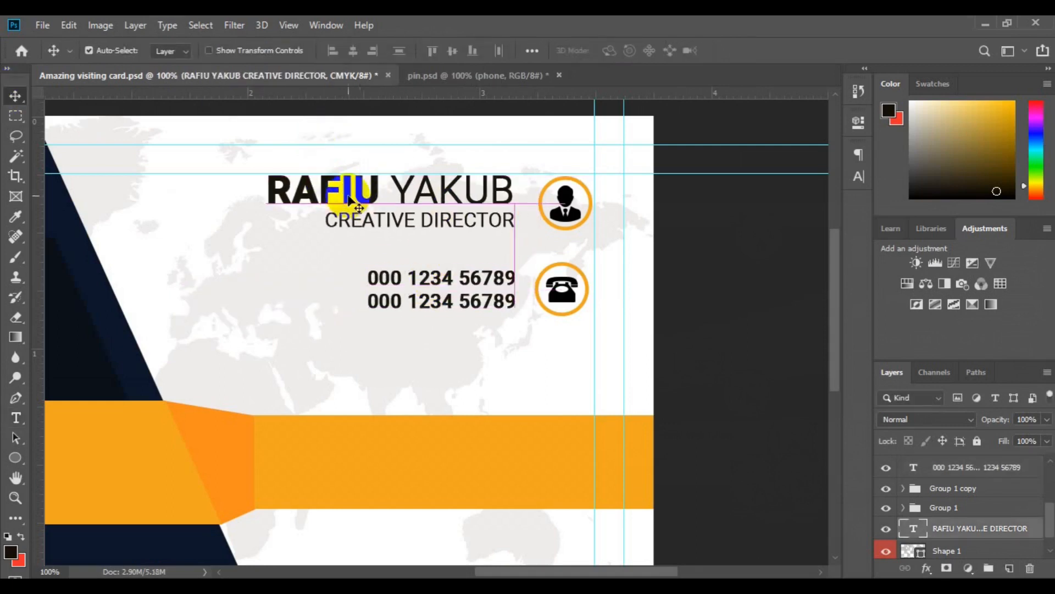
Line up the phone text's right edge with the name text and center it vertically with the telephone icon
{"action": "left_click", "coordinate": [965, 510]}
{"action": "left_click", "coordinate": [966, 488]}
{"action": "left_click_drag", "start_coordinate": [448, 302], "coordinate": [448, 301]}
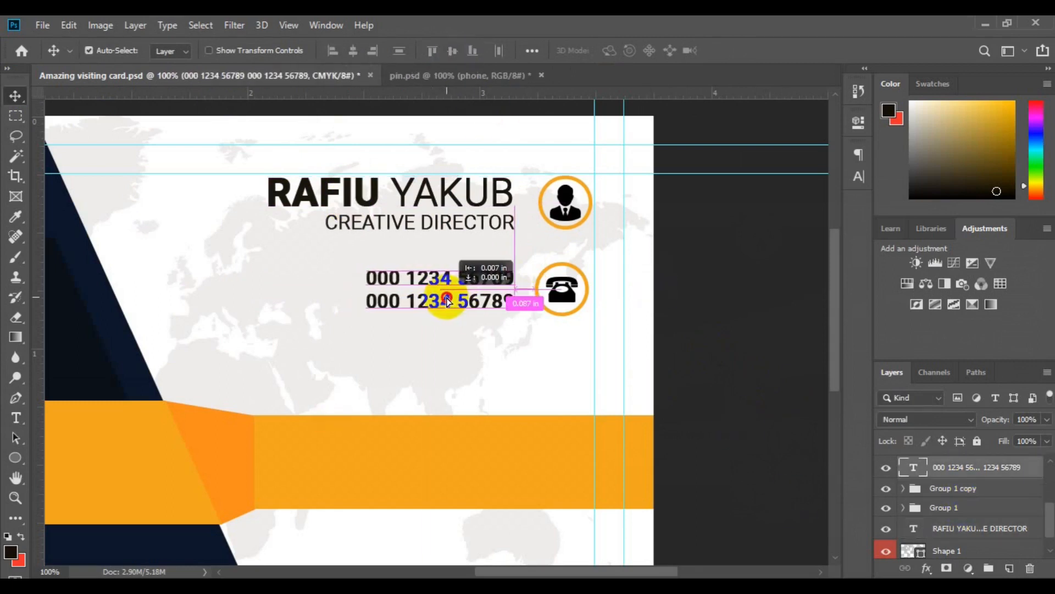
{"action": "left_click", "coordinate": [937, 493], "text": "ctrl"}
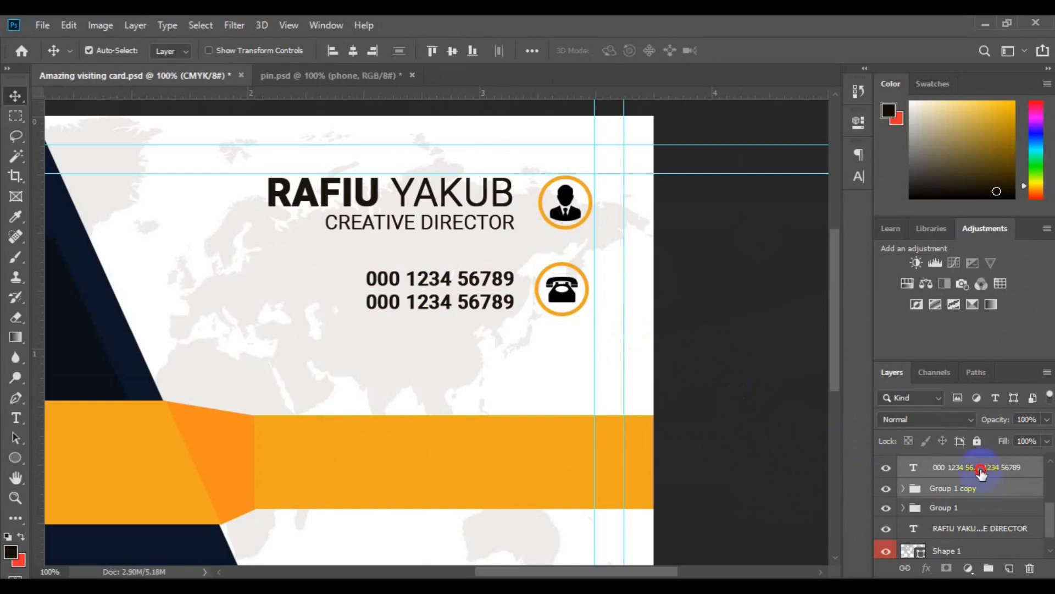
{"action": "left_click", "coordinate": [960, 468]}
Draw a short orange line about 44 px wide beneath the phone numbers and group it with the phone text
{"action": "left_click", "coordinate": [1009, 568]}
{"action": "left_click", "coordinate": [15, 397]}
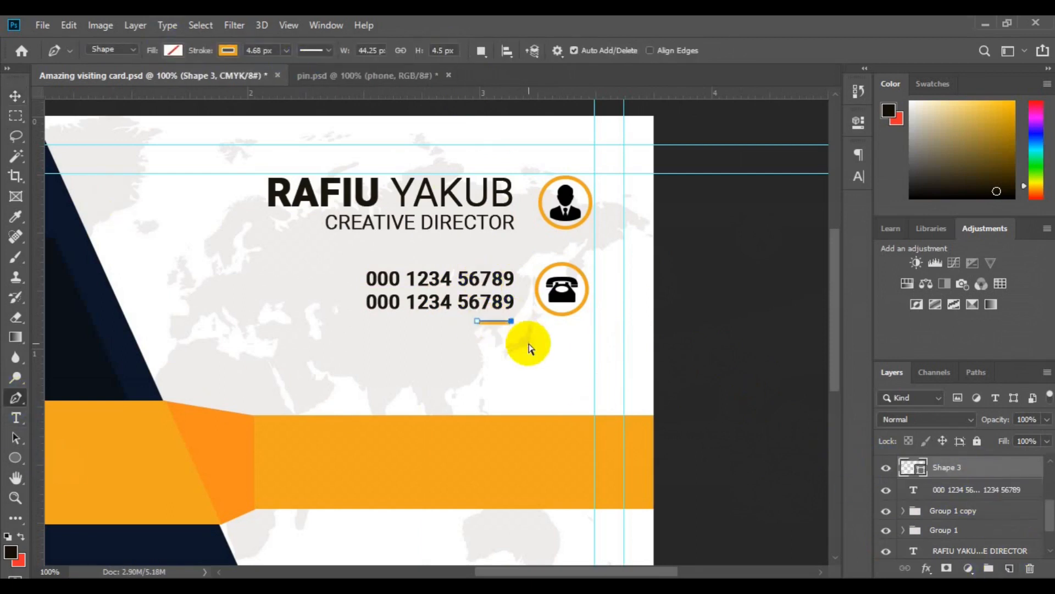
{"action": "key", "text": "v"}
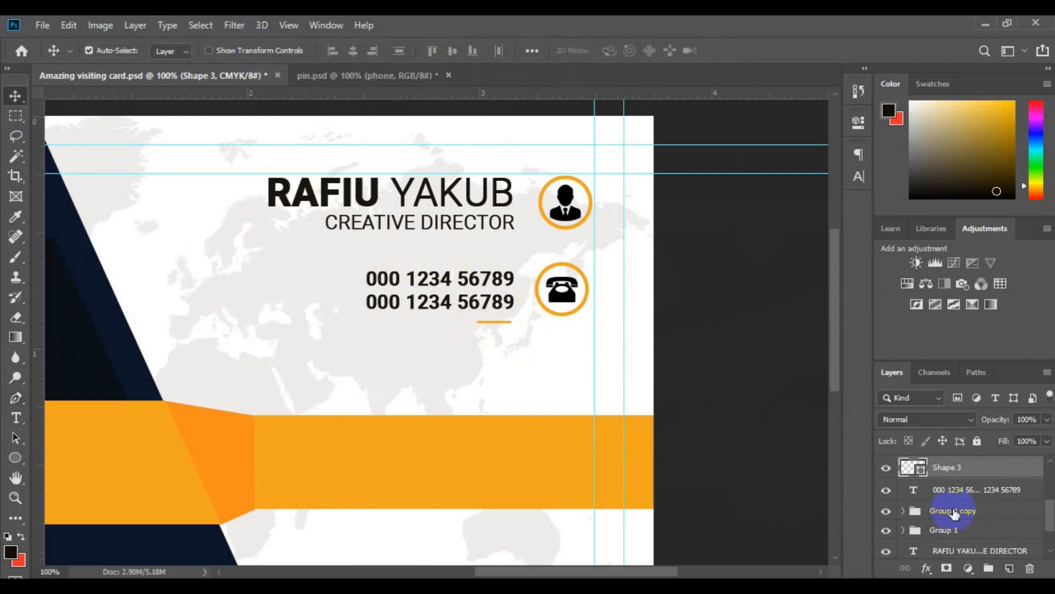
{"action": "left_click", "coordinate": [971, 490], "text": "ctrl"}
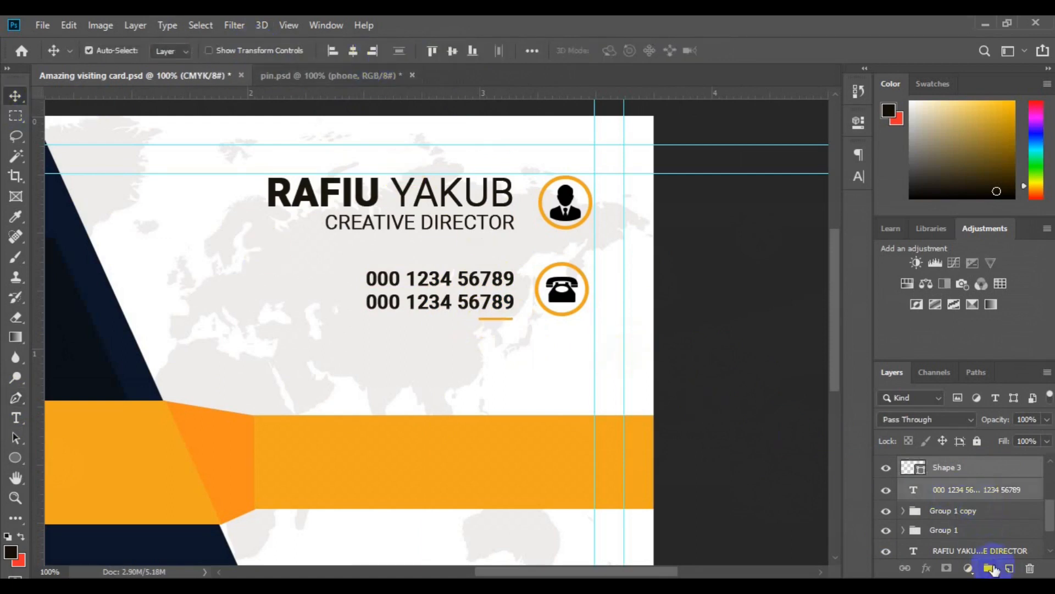
{"action": "left_click", "coordinate": [992, 568]}
{"action": "left_click_drag", "start_coordinate": [879, 485], "coordinate": [941, 506]}
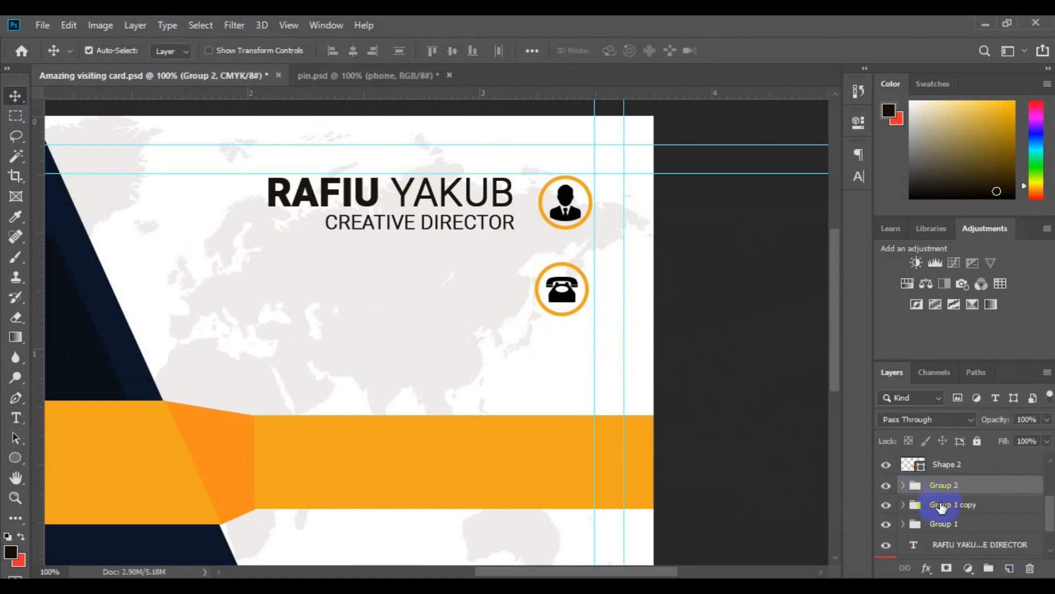
Duplicate the phone text and telephone icon groups directly below the originals and combine the copies in one group
{"action": "left_click", "coordinate": [941, 507], "text": "ctrl"}
{"action": "key", "text": "ctrl+alt+t"}
{"action": "mouse_move", "coordinate": [495, 358]}
{"action": "left_mouse_down"}
{"action": "mouse_move", "coordinate": [490, 389]}
{"action": "mouse_move", "coordinate": [506, 363]}
{"action": "left_mouse_up"}
{"action": "key", "text": "Return"}
{"action": "key", "text": "ctrl+g"}
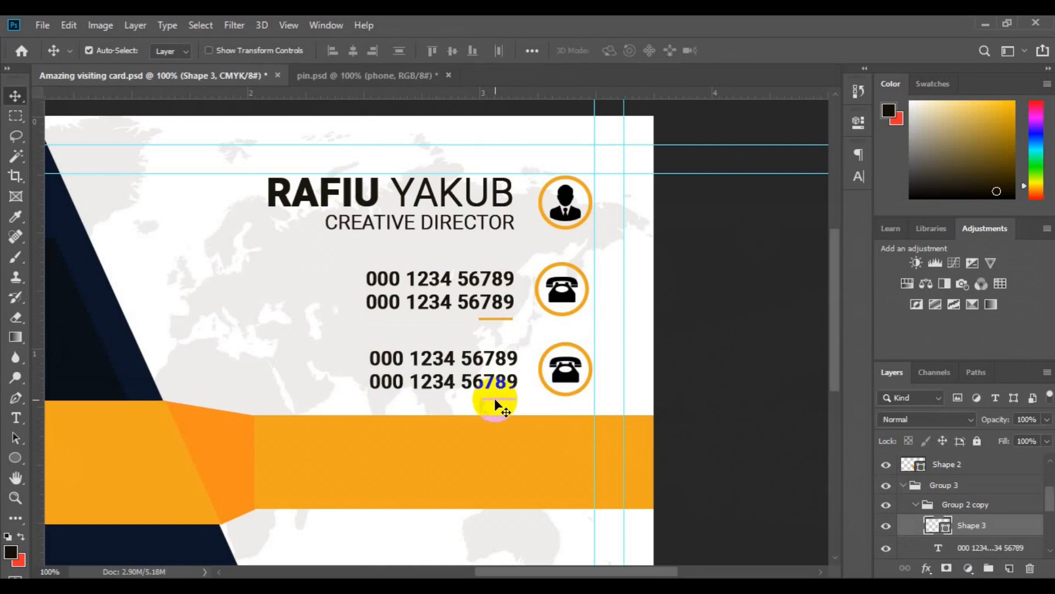
Remove the orange line from the lower copy and replace its phone numbers with two lines of the e-mail address
{"action": "left_click", "coordinate": [421, 384]}
{"action": "left_click", "coordinate": [16, 419]}
{"action": "double_click", "coordinate": [393, 358]}
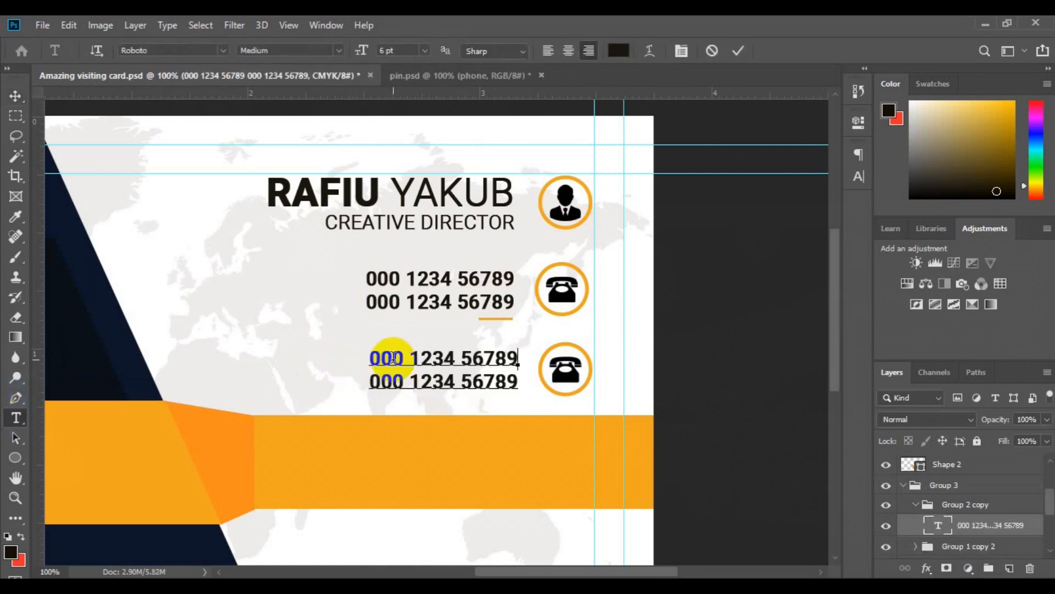
{"action": "key", "text": "ctrl+a"}
{"action": "key", "text": "ctrl+v"}
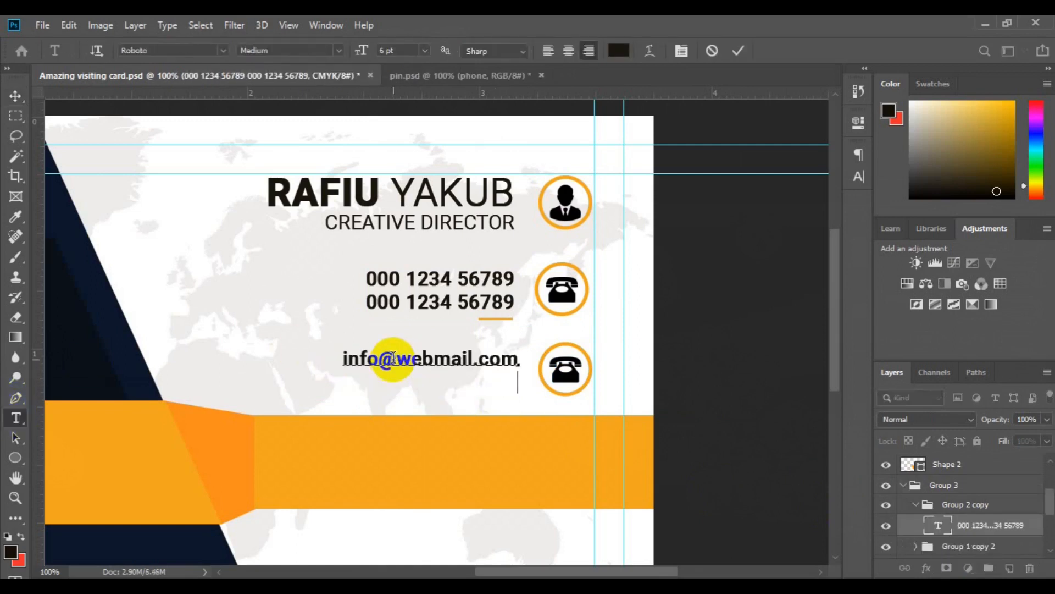
{"action": "key", "text": "ctrl+v"}
{"action": "key", "text": "ctrl+Return"}
{"action": "key", "text": "v"}
Replace the telephone in the copied icon group with the globe icon from pin.psd
{"action": "left_click", "coordinate": [566, 369]}
{"action": "key", "text": "Delete"}
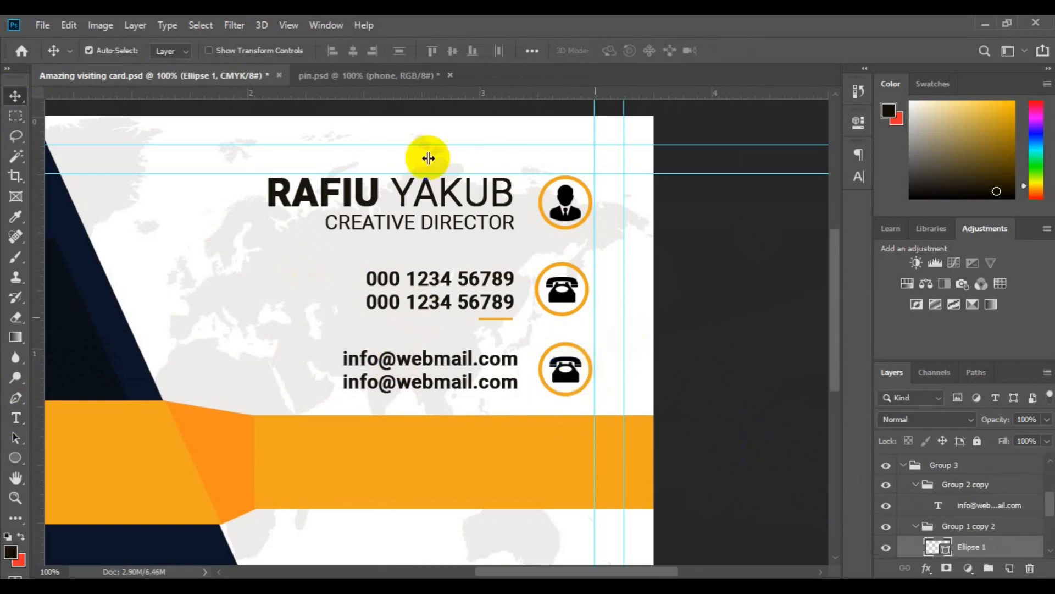
{"action": "left_click", "coordinate": [377, 83]}
{"action": "left_click", "coordinate": [886, 511]}
{"action": "left_click_drag", "start_coordinate": [924, 511], "coordinate": [513, 384]}
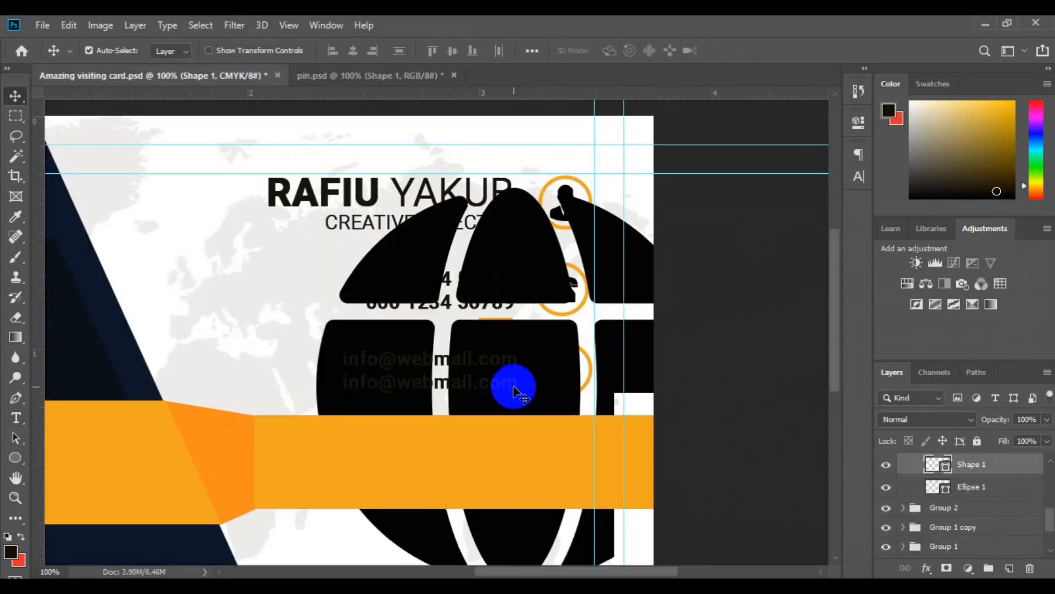
Scale the globe icon down to about 0.13 in wide and high
{"action": "key", "text": "ctrl+t"}
{"action": "left_click_drag", "start_coordinate": [707, 197], "coordinate": [531, 369]}
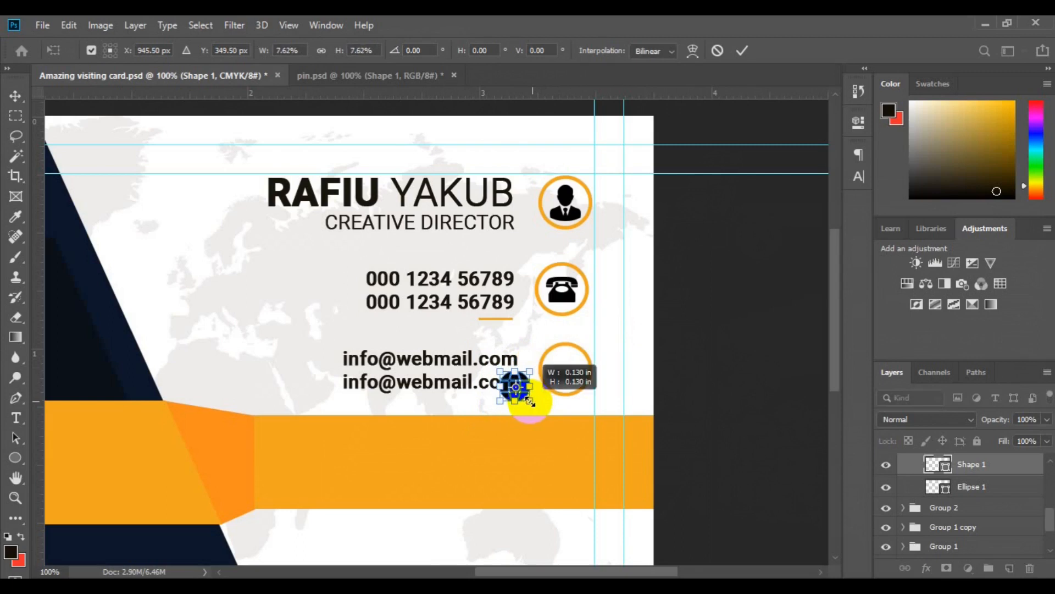
{"action": "key", "text": "Return"}
{"action": "key", "text": "ctrl+t"}
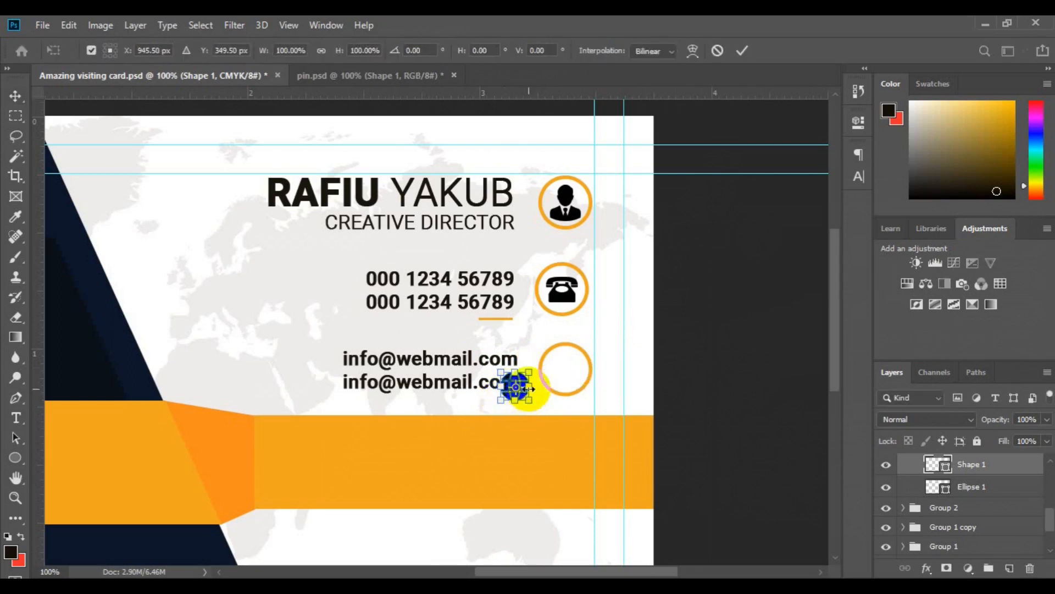
{"action": "key", "text": "Return"}
Place the globe inside the circle beside the e-mail text and center it within the circle
{"action": "left_click_drag", "start_coordinate": [522, 388], "coordinate": [566, 372]}
{"action": "left_click", "coordinate": [970, 488], "text": "ctrl"}
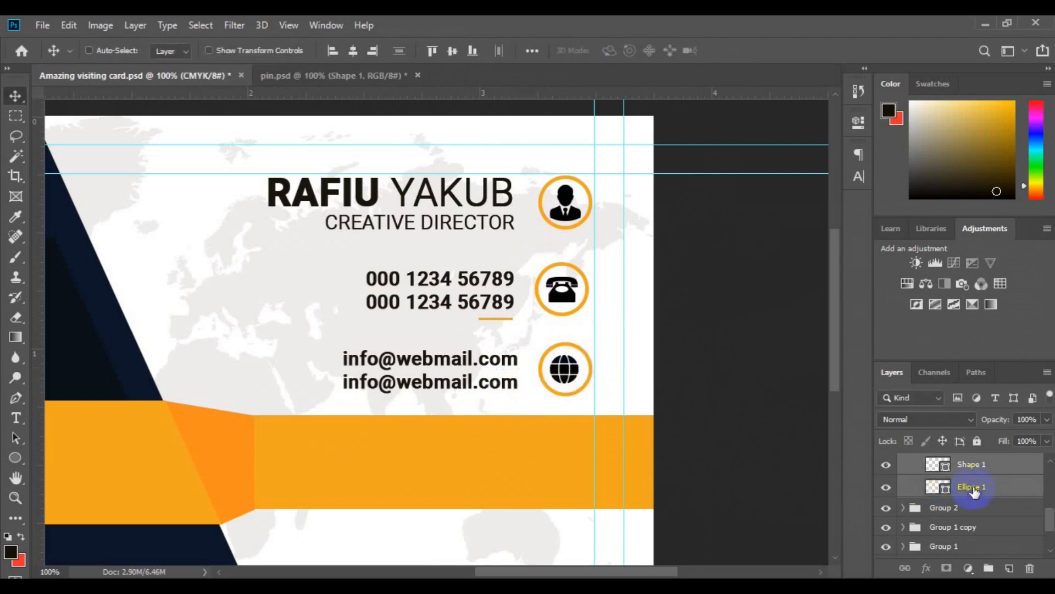
{"action": "key", "text": "ctrl+g"}
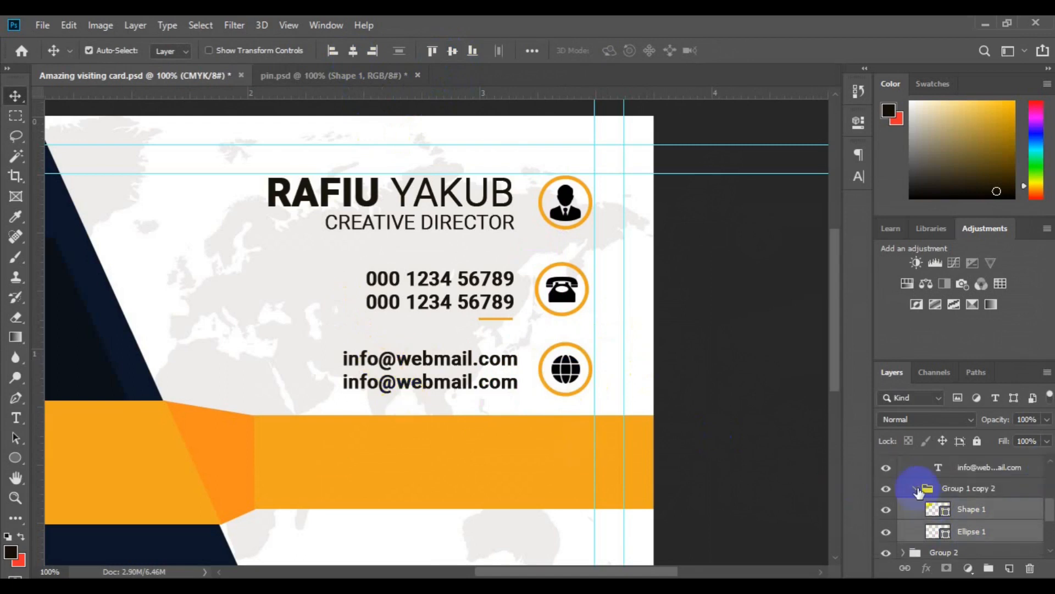
{"action": "left_click", "coordinate": [886, 509]}
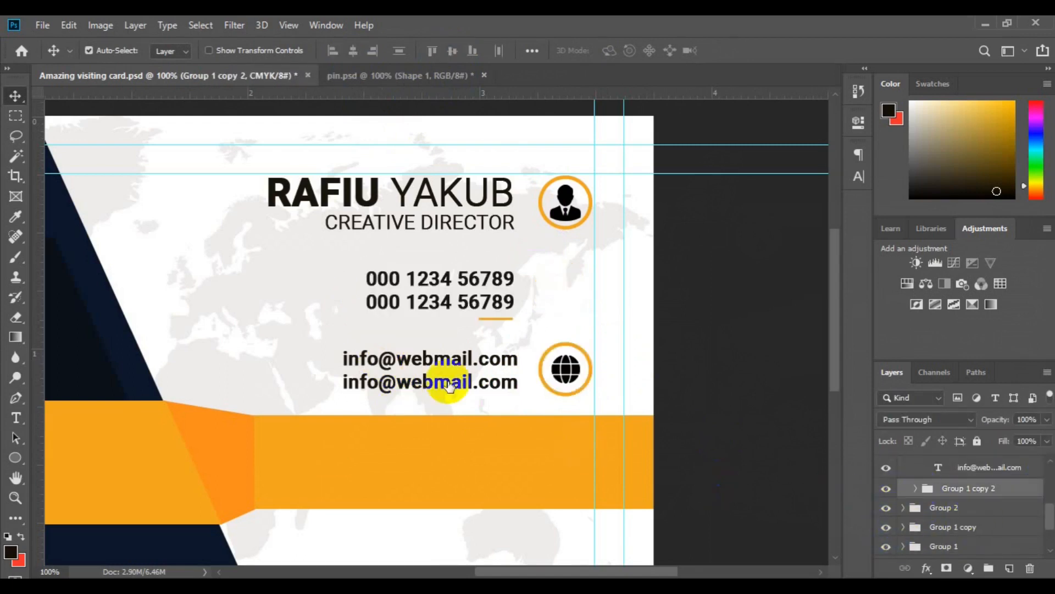
Duplicate the e-mail text and globe icon group onto the orange band and raise the copies above the band
{"action": "left_click", "coordinate": [449, 385], "text": "ctrl"}
{"action": "left_click", "coordinate": [949, 491], "text": "ctrl"}
{"action": "key", "text": "ctrl+j"}
{"action": "key", "text": "ctrl+t"}
{"action": "left_click_drag", "start_coordinate": [502, 378], "coordinate": [504, 474]}
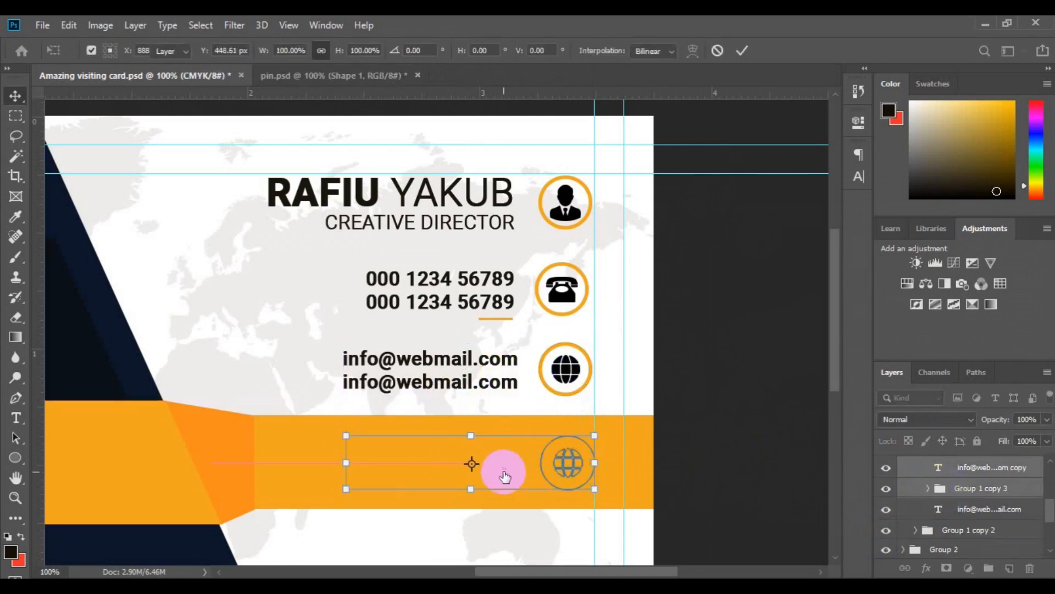
{"action": "key", "text": "Escape"}
{"action": "left_click_drag", "start_coordinate": [1047, 516], "coordinate": [982, 531]}
{"action": "left_click", "coordinate": [916, 478]}
Fill the circle on the orange band with a darker orange and remove its stroke
{"action": "left_click", "coordinate": [568, 463]}
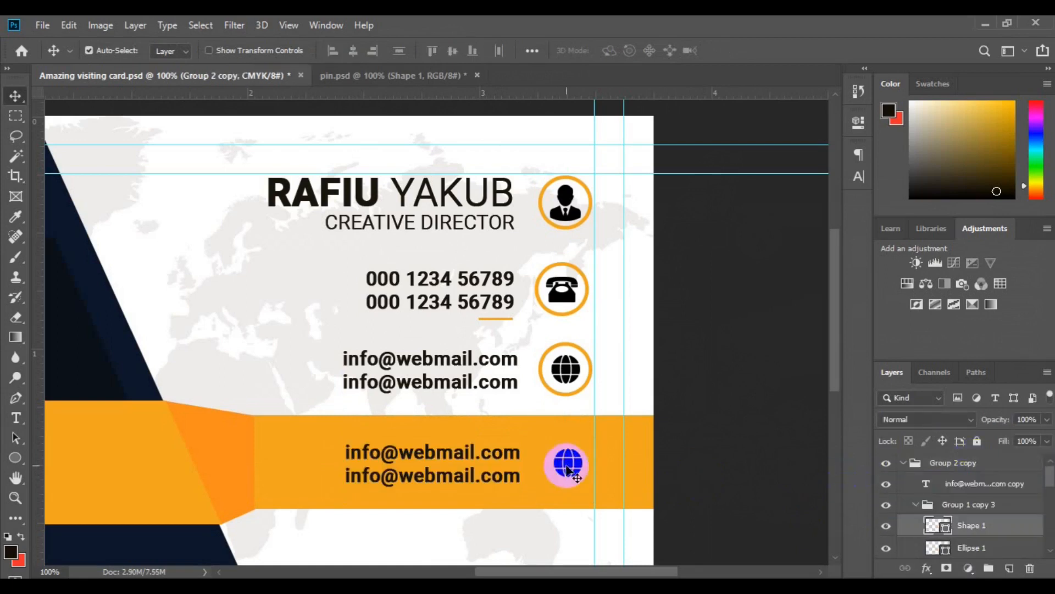
{"action": "left_click", "coordinate": [945, 550]}
{"action": "key", "text": "u"}
{"action": "left_click", "coordinate": [173, 50]}
{"action": "left_click", "coordinate": [246, 80]}
{"action": "left_click", "coordinate": [971, 217]}
{"action": "left_click", "coordinate": [228, 50]}
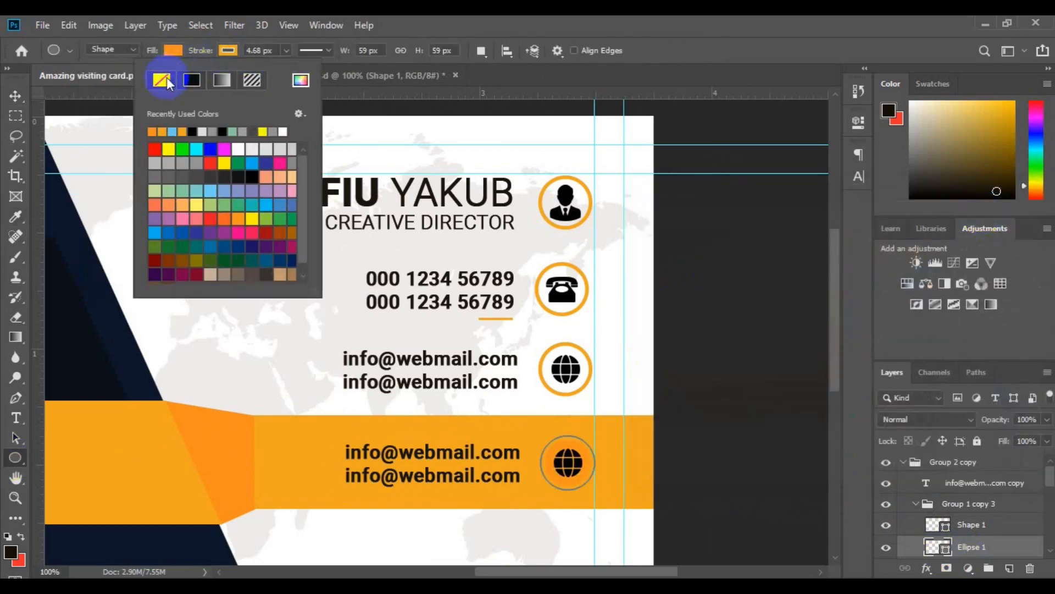
{"action": "left_click", "coordinate": [164, 81]}
Replace the globe on the orange band with the location pin icon from pin.psd
{"action": "key", "text": "v"}
{"action": "left_click", "coordinate": [569, 466]}
{"action": "key", "text": "Delete"}
{"action": "left_click", "coordinate": [367, 77]}
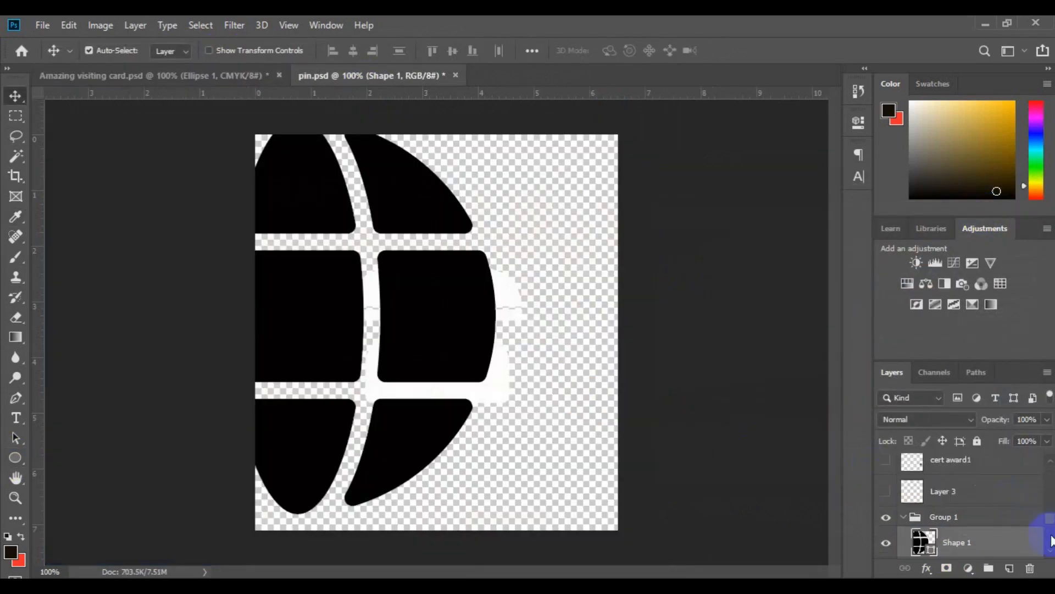
{"action": "left_click_drag", "start_coordinate": [901, 532], "coordinate": [496, 432]}
Scale the location pin down to icon size and center it in the darker orange circle
{"action": "key", "text": "ctrl+minus"}
{"action": "key", "text": "ctrl+minus"}
{"action": "key", "text": "ctrl+t"}
{"action": "left_click_drag", "start_coordinate": [662, 451], "coordinate": [615, 391]}
{"action": "key", "text": "Return"}
{"action": "left_click", "coordinate": [972, 486], "text": "ctrl"}
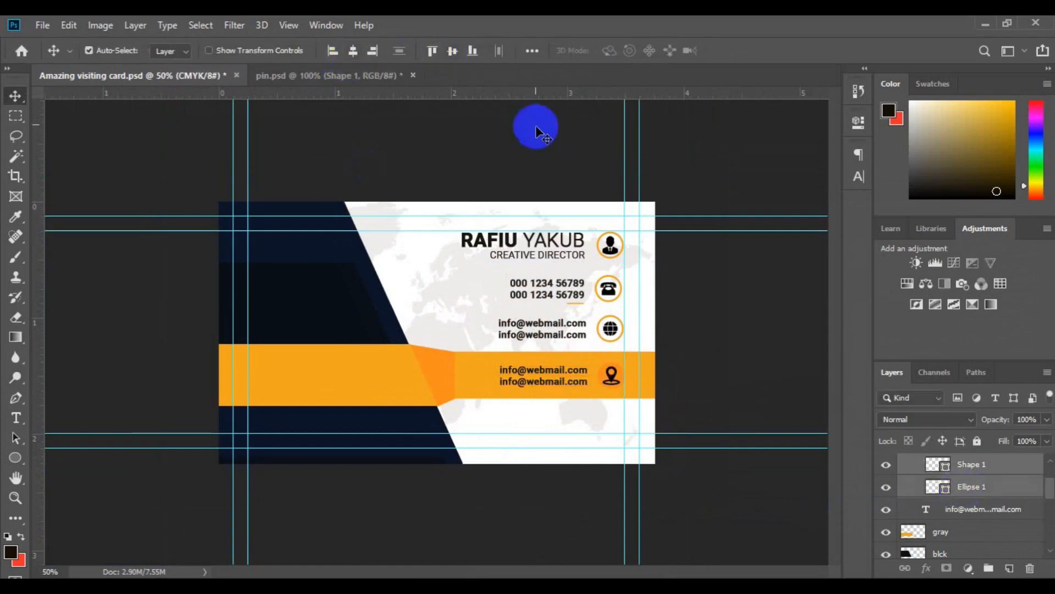
Recolor the location pin icon white
{"action": "double_click", "coordinate": [945, 470]}
{"action": "left_click", "coordinate": [671, 293]}
{"action": "key", "text": "Return"}
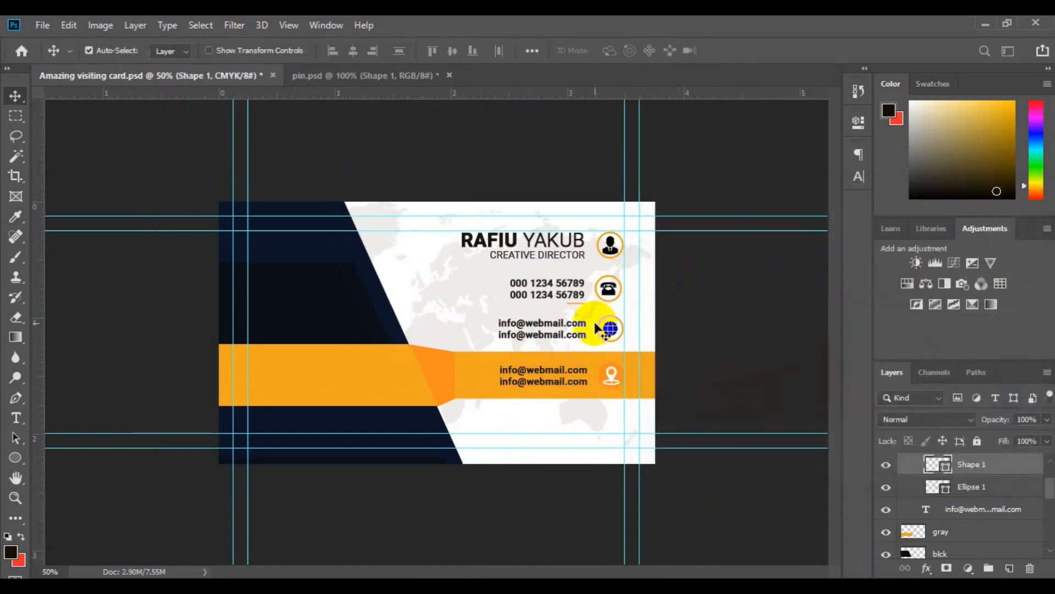
Rename the location pin, globe and telephone icon groups as "houes icon", "web icon\" and "call icon"
{"action": "left_click", "coordinate": [601, 330]}
{"action": "left_click", "coordinate": [914, 489]}
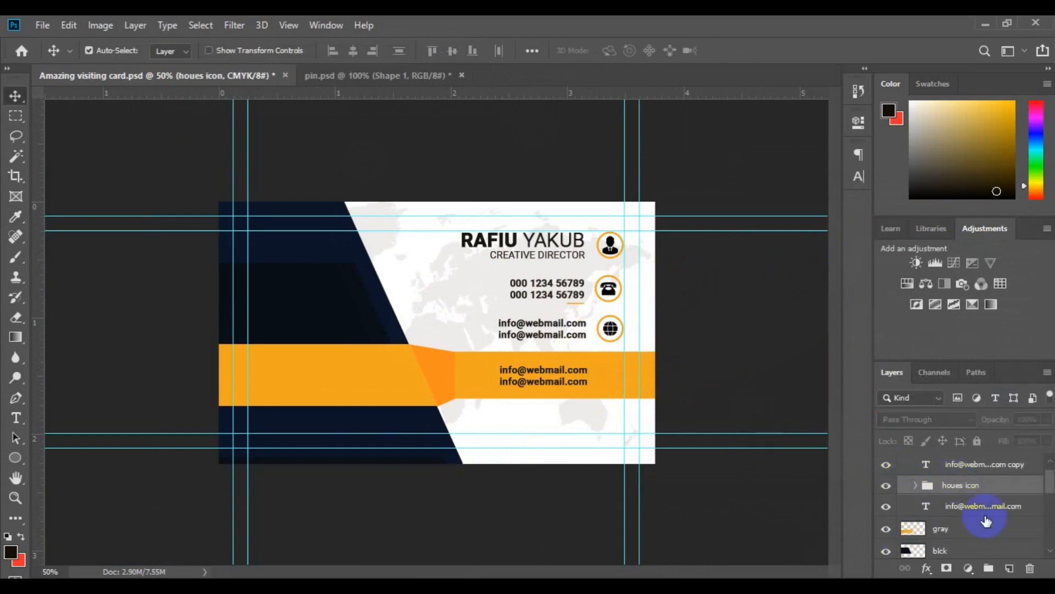
{"action": "scroll", "coordinate": [1036, 497], "scroll_direction": "down", "scroll_amount": 5}
{"action": "left_click", "coordinate": [887, 514]}
{"action": "double_click", "coordinate": [946, 513]}
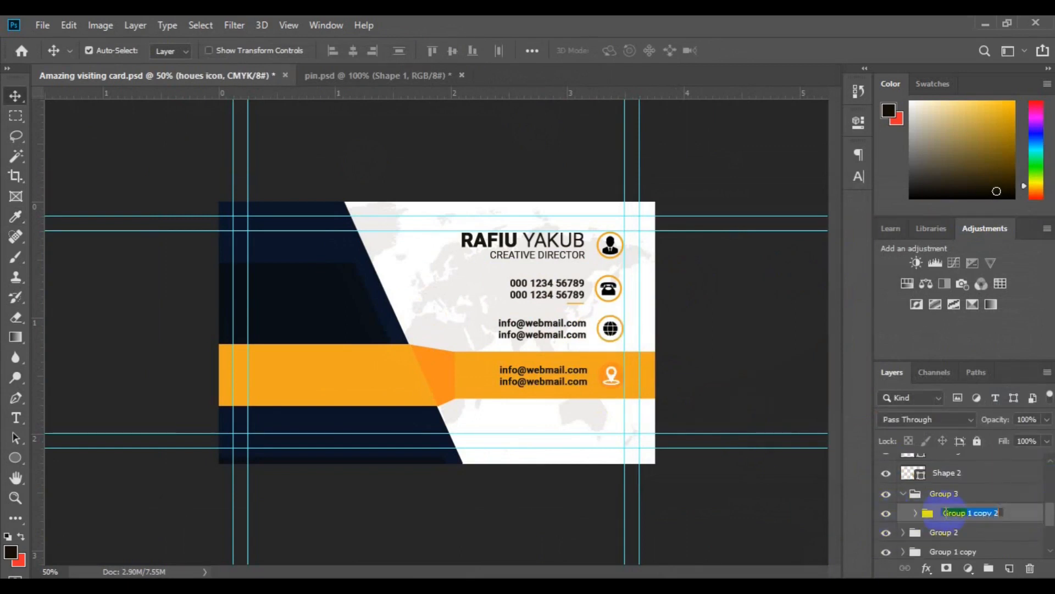
{"action": "scroll", "coordinate": [946, 528], "scroll_direction": "down", "scroll_amount": 1}
{"action": "double_click", "coordinate": [941, 526]}
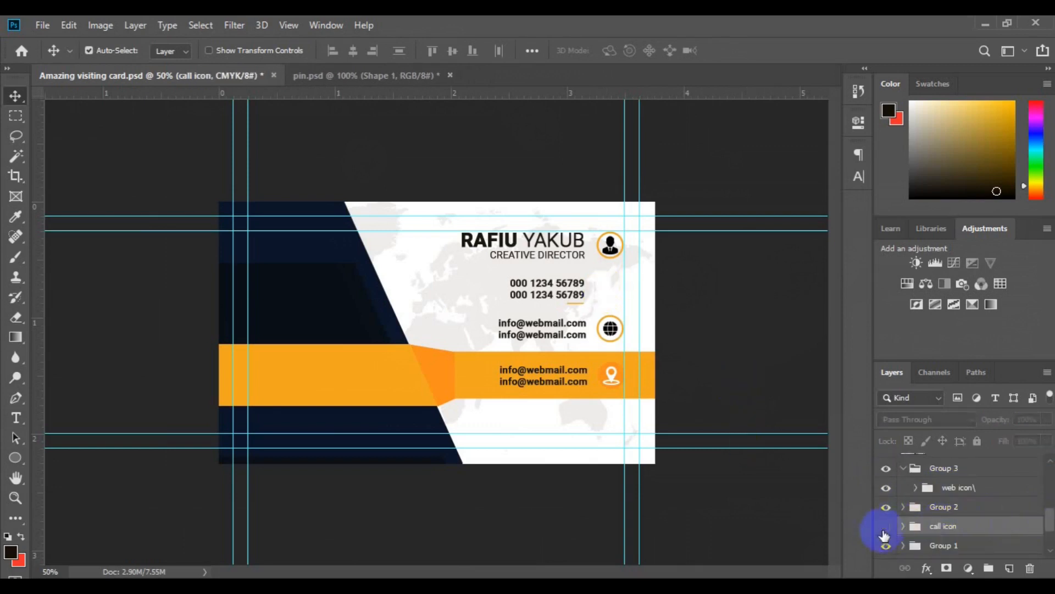
Align the contact icon groups at their right edges and combine them in a group named "all icons"
{"action": "left_click_drag", "start_coordinate": [1051, 526], "coordinate": [1050, 487]}
{"action": "left_click", "coordinate": [994, 499], "text": "ctrl"}
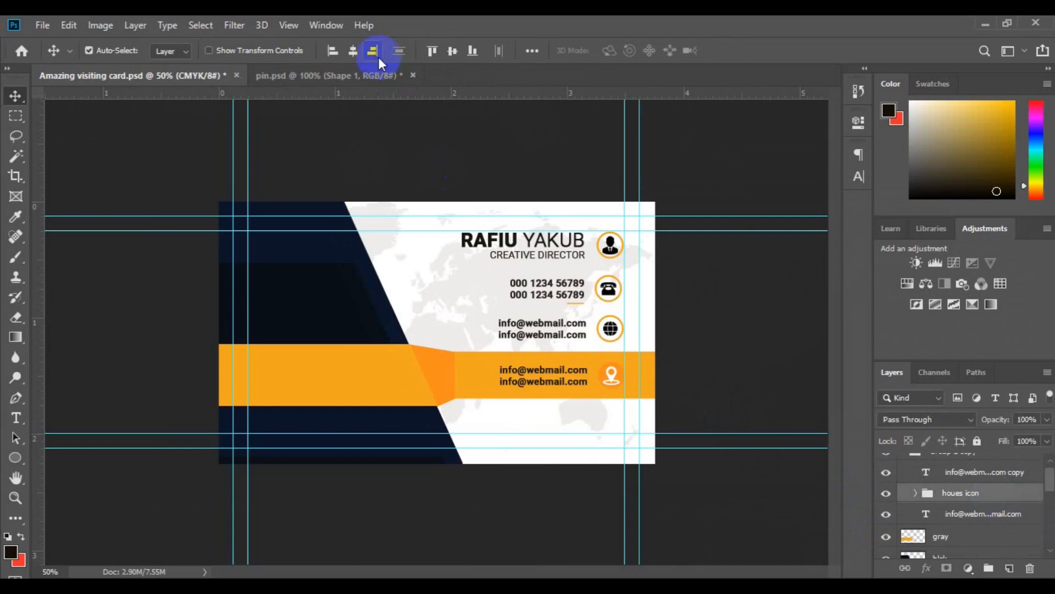
{"action": "left_click", "coordinate": [986, 568]}
{"action": "double_click", "coordinate": [959, 492]}
{"action": "left_click_drag", "start_coordinate": [1050, 467], "coordinate": [1039, 506]}
{"action": "scroll", "coordinate": [943, 519], "scroll_direction": "up", "scroll_amount": 5}
{"action": "left_click", "coordinate": [956, 465]}
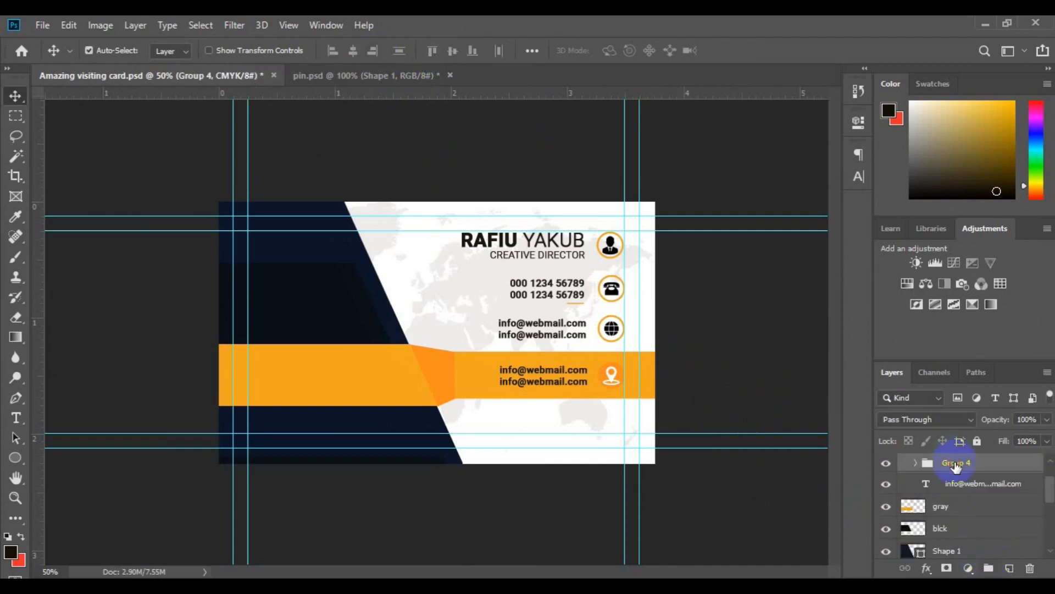
Align the two e-mail text layers at their right edges and group them as "text 1"
{"action": "left_click", "coordinate": [546, 375]}
{"action": "left_click", "coordinate": [556, 336]}
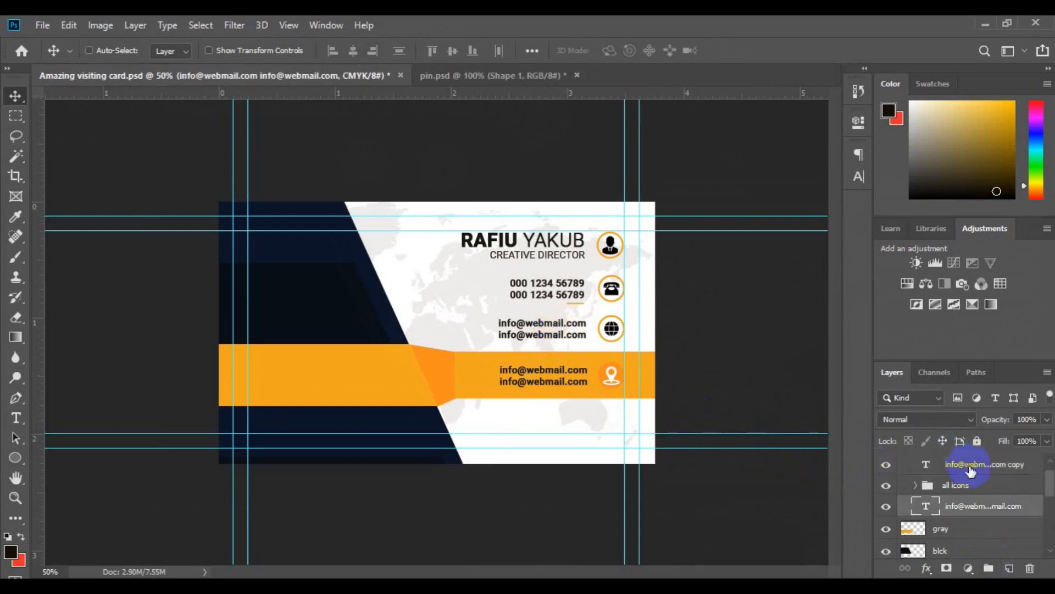
{"action": "left_click", "coordinate": [971, 468], "text": "ctrl"}
{"action": "left_click", "coordinate": [371, 55]}
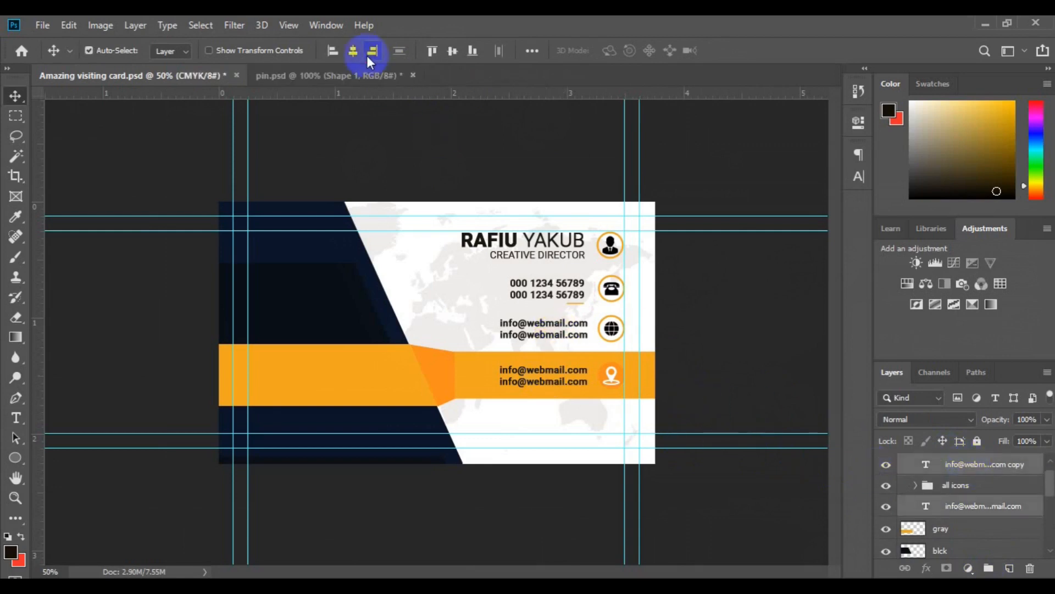
{"action": "key", "text": "ctrl+g"}
{"action": "left_click", "coordinate": [951, 467]}
{"action": "type", "text": "text 1"}
{"action": "key", "text": "Return"}
Align the phone number text with the e-mail text at the right edge and combine them in a group named "all text"
{"action": "left_click", "coordinate": [557, 295]}
{"action": "left_click_drag", "start_coordinate": [1049, 522], "coordinate": [1048, 474]}
{"action": "left_click", "coordinate": [903, 473]}
{"action": "left_click", "coordinate": [882, 477]}
{"action": "left_click", "coordinate": [968, 484], "text": "ctrl"}
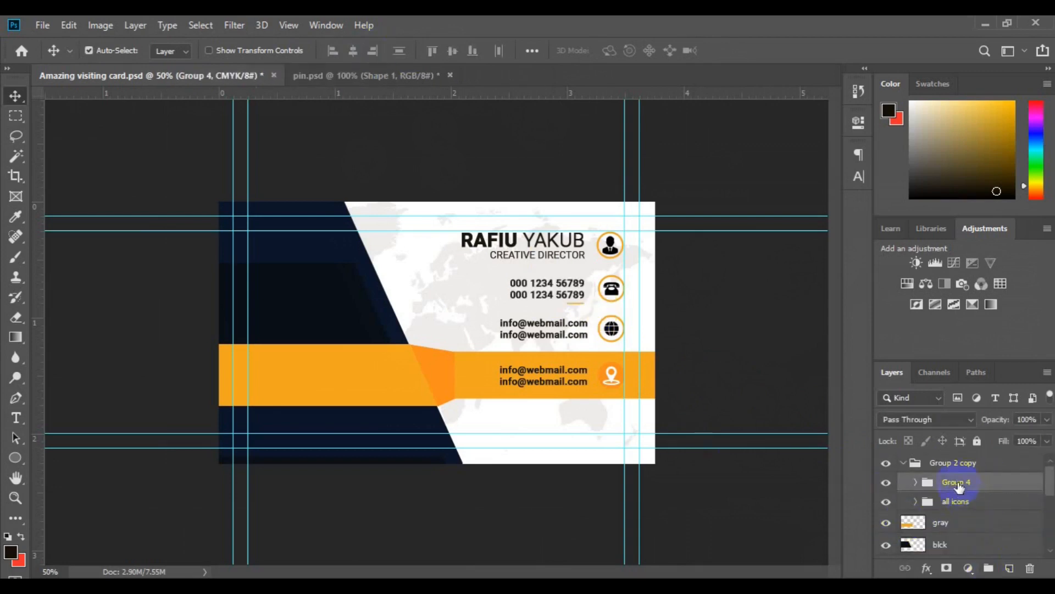
Replace the text beside the location pin with a two-line postal address
{"action": "left_click", "coordinate": [519, 379]}
{"action": "double_click", "coordinate": [519, 380]}
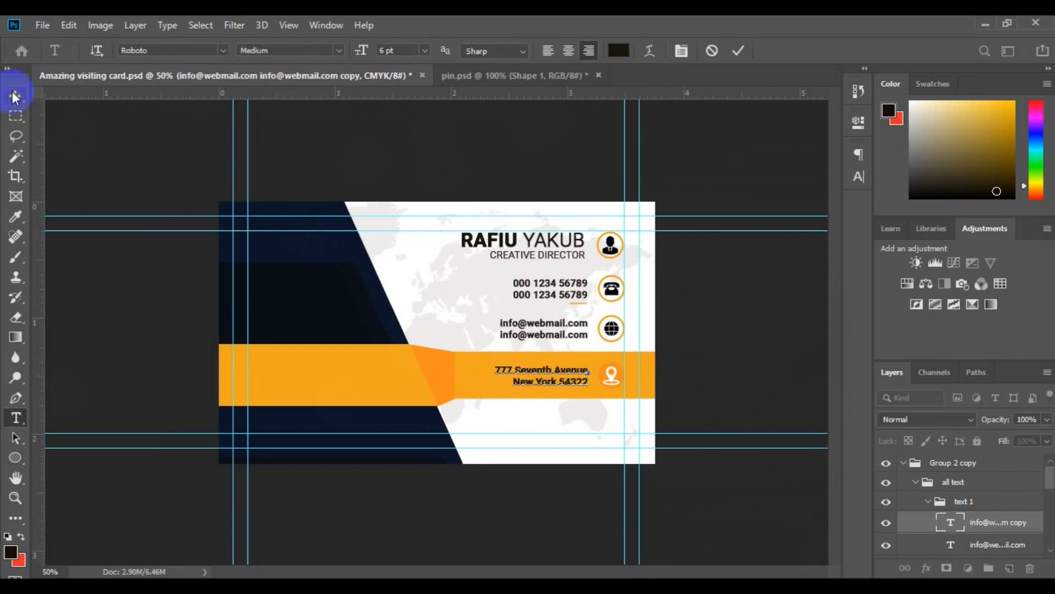
{"action": "left_click", "coordinate": [14, 94]}
Bring the QR code from pin.psd into the card and scale it to about 12% to fit the orange band
{"action": "left_click", "coordinate": [344, 385]}
{"action": "left_click", "coordinate": [395, 79]}
{"action": "left_click_drag", "start_coordinate": [1052, 528], "coordinate": [1052, 545]}
{"action": "left_click_drag", "start_coordinate": [963, 544], "coordinate": [334, 372]}
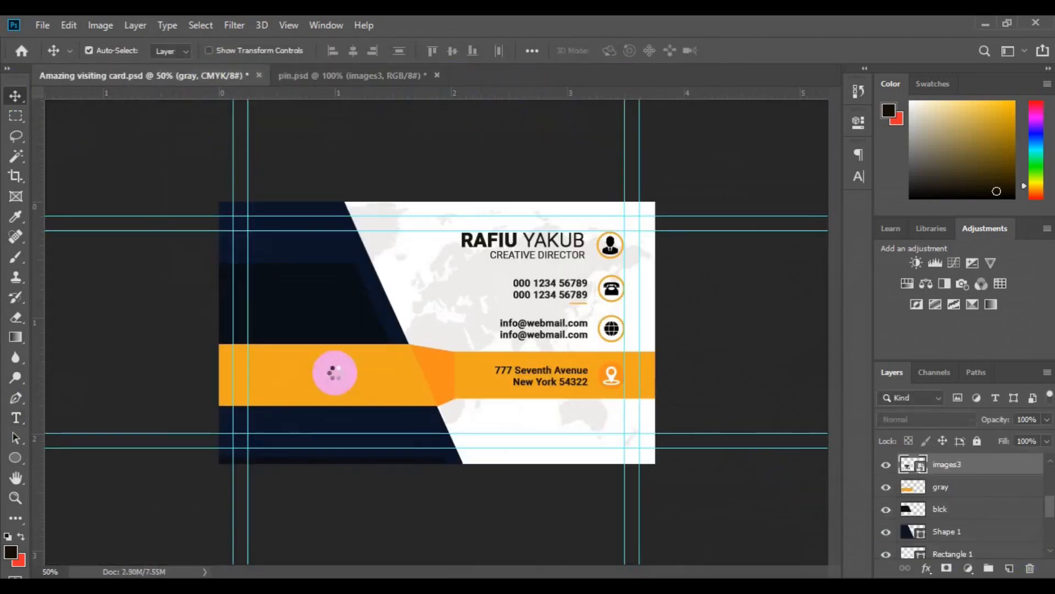
{"action": "key", "text": "ctrl+t"}
{"action": "left_click_drag", "start_coordinate": [370, 417], "coordinate": [299, 388]}
{"action": "key", "text": "Return"}
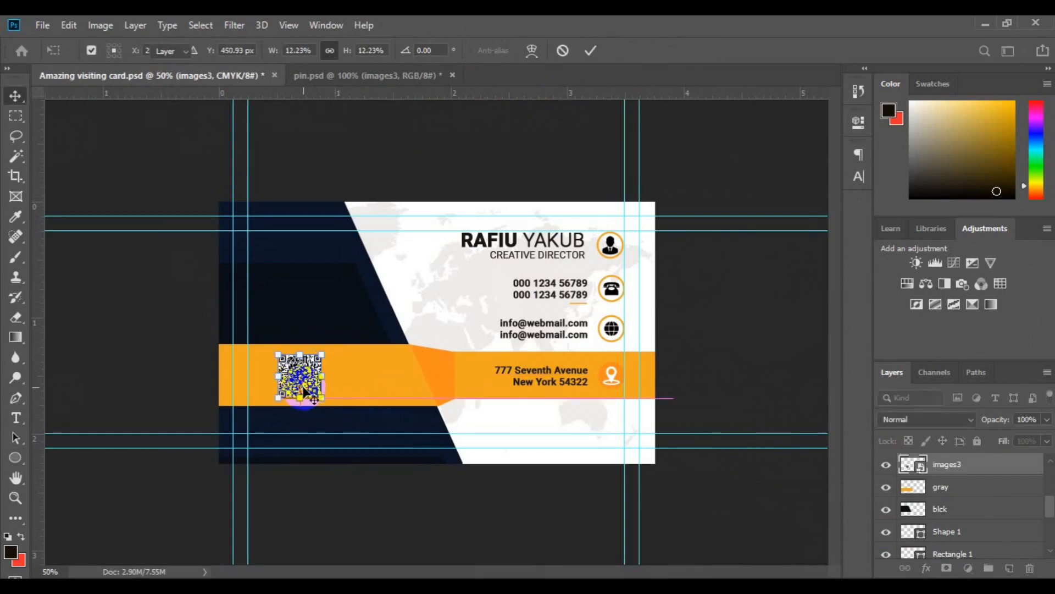
Center the QR code vertically on the orange band and place it beneath the dark panel's logo area
{"action": "left_click", "coordinate": [935, 487], "text": "ctrl"}
{"action": "left_click", "coordinate": [359, 57]}
{"action": "left_click_drag", "start_coordinate": [336, 379], "coordinate": [301, 379]}
{"action": "left_click_drag", "start_coordinate": [299, 384], "coordinate": [299, 384]}
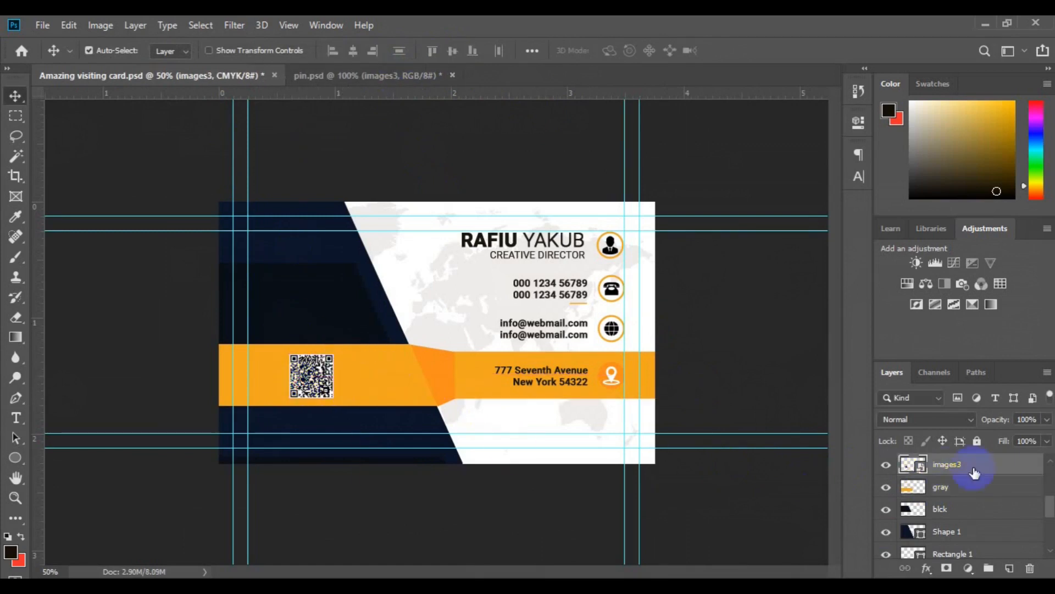
{"action": "left_click", "coordinate": [941, 487], "text": "ctrl"}
{"action": "left_click", "coordinate": [453, 50]}
{"action": "left_click", "coordinate": [353, 50]}
{"action": "left_click", "coordinate": [948, 468]}
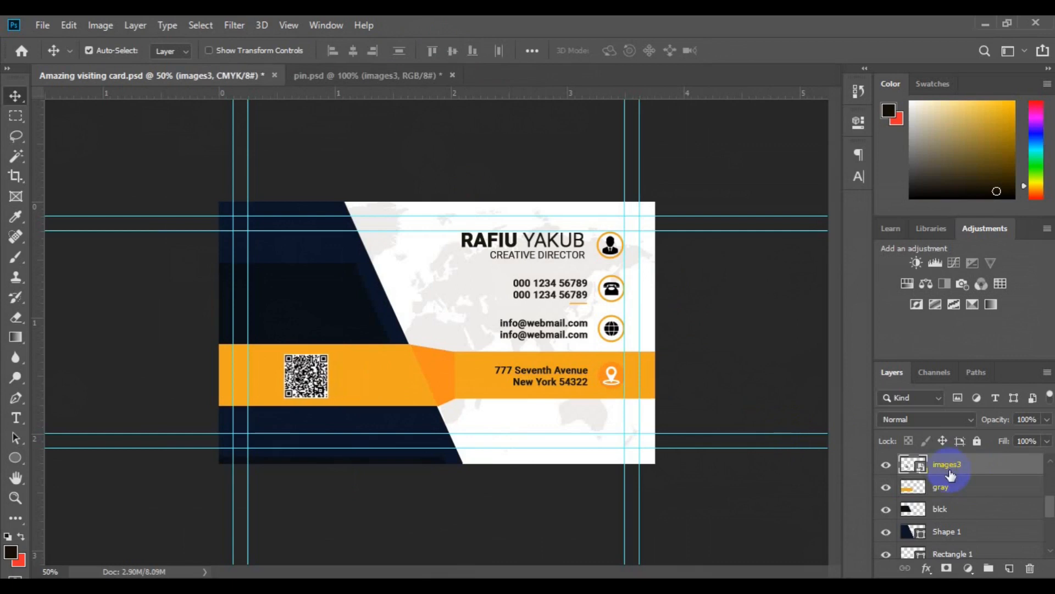
Draw a small orange ornament custom shape as a logo emblem on the dark panel, directly above the "blck" layer
{"action": "left_click", "coordinate": [940, 509]}
{"action": "right_click", "coordinate": [15, 457]}
{"action": "left_click", "coordinate": [83, 530]}
{"action": "left_click", "coordinate": [627, 50]}
{"action": "left_click_drag", "start_coordinate": [725, 165], "coordinate": [726, 286]}
{"action": "left_click", "coordinate": [688, 145]}
{"action": "left_click", "coordinate": [173, 51]}
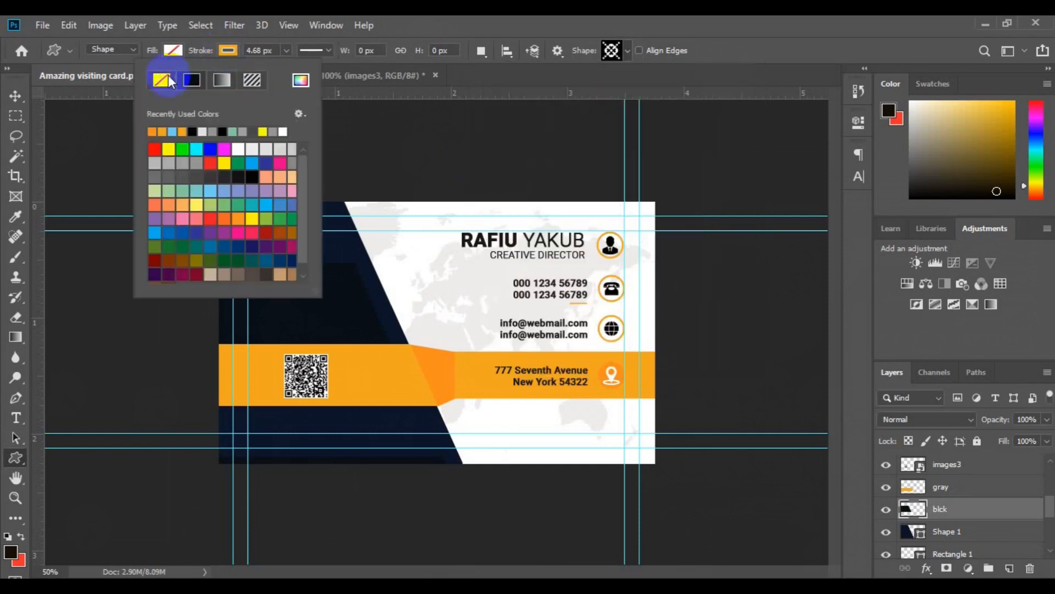
{"action": "left_click", "coordinate": [169, 78]}
{"action": "left_click", "coordinate": [173, 50]}
{"action": "left_click", "coordinate": [105, 130]}
{"action": "mouse_move", "coordinate": [291, 275]}
{"action": "left_mouse_down"}
{"action": "mouse_move", "coordinate": [318, 302]}
{"action": "mouse_move", "coordinate": [291, 307]}
{"action": "left_mouse_up"}
Add white, left-aligned text reading "LOGO PRO" on a new layer below the emblem
{"action": "key", "text": "v"}
{"action": "key", "text": "t"}
{"action": "left_click", "coordinate": [1009, 568]}
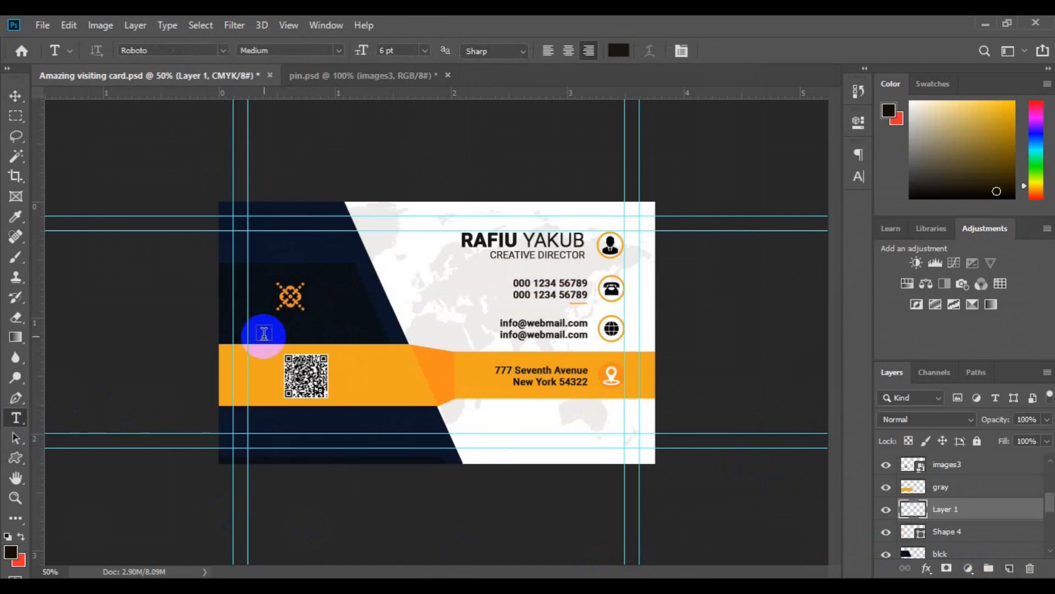
{"action": "left_click", "coordinate": [264, 336]}
{"action": "left_click", "coordinate": [547, 51]}
{"action": "left_click", "coordinate": [618, 52]}
{"action": "left_click", "coordinate": [389, 263]}
{"action": "left_click", "coordinate": [1023, 222]}
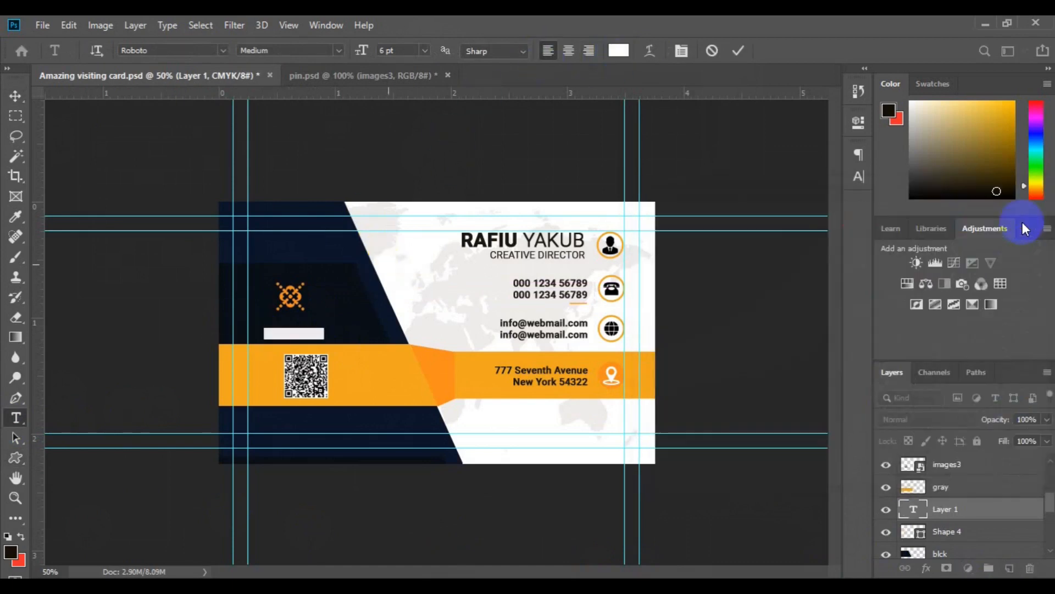
Set the "LOGO PRO" text to 10 pt and give "PRO" a lighter font weight than "LOGO"
{"action": "left_click", "coordinate": [425, 50]}
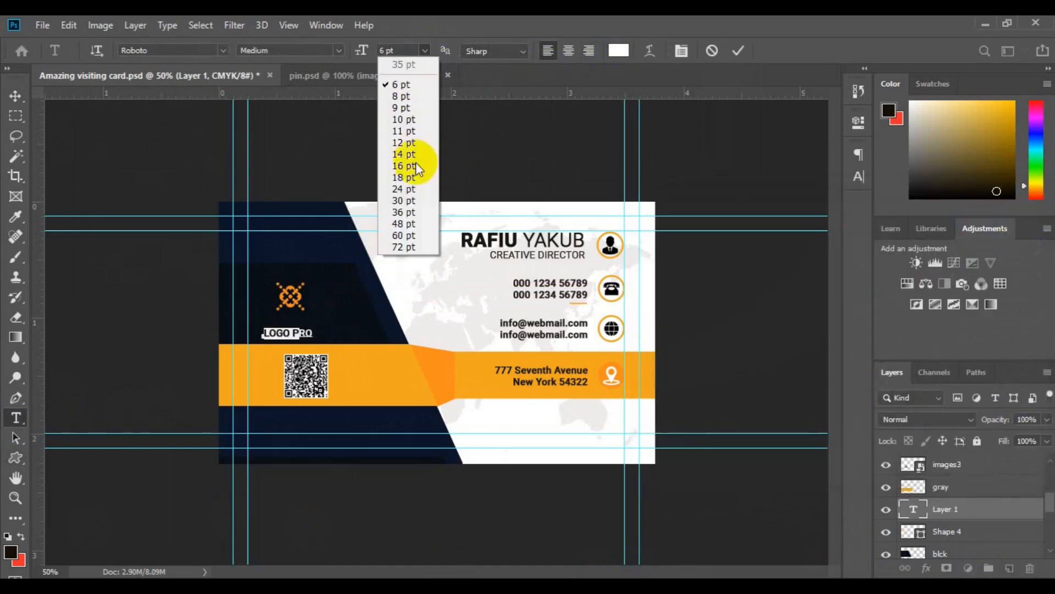
{"action": "left_click", "coordinate": [415, 156]}
{"action": "key", "text": "ctrl+a"}
{"action": "left_click", "coordinate": [425, 51]}
{"action": "left_click", "coordinate": [405, 146]}
{"action": "left_click", "coordinate": [425, 50]}
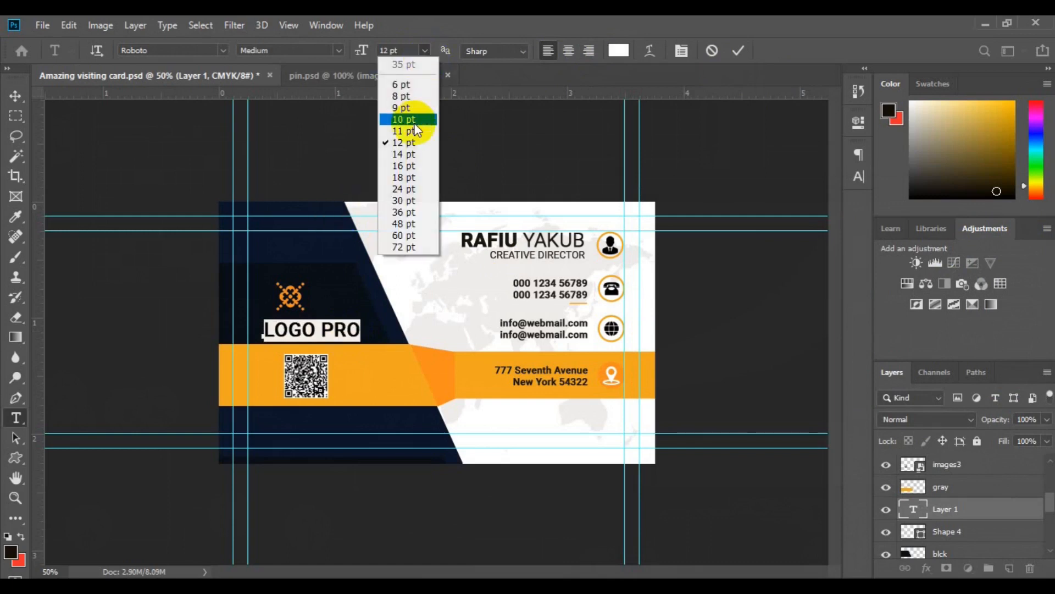
{"action": "left_click", "coordinate": [405, 120]}
{"action": "left_click", "coordinate": [339, 50]}
{"action": "left_click", "coordinate": [319, 91]}
Move the "LOGO PRO" text closer beneath the orange emblem on the dark panel
{"action": "left_click", "coordinate": [16, 96]}
{"action": "left_click_drag", "start_coordinate": [293, 331], "coordinate": [304, 312]}
{"action": "left_click", "coordinate": [959, 531], "text": "shift"}
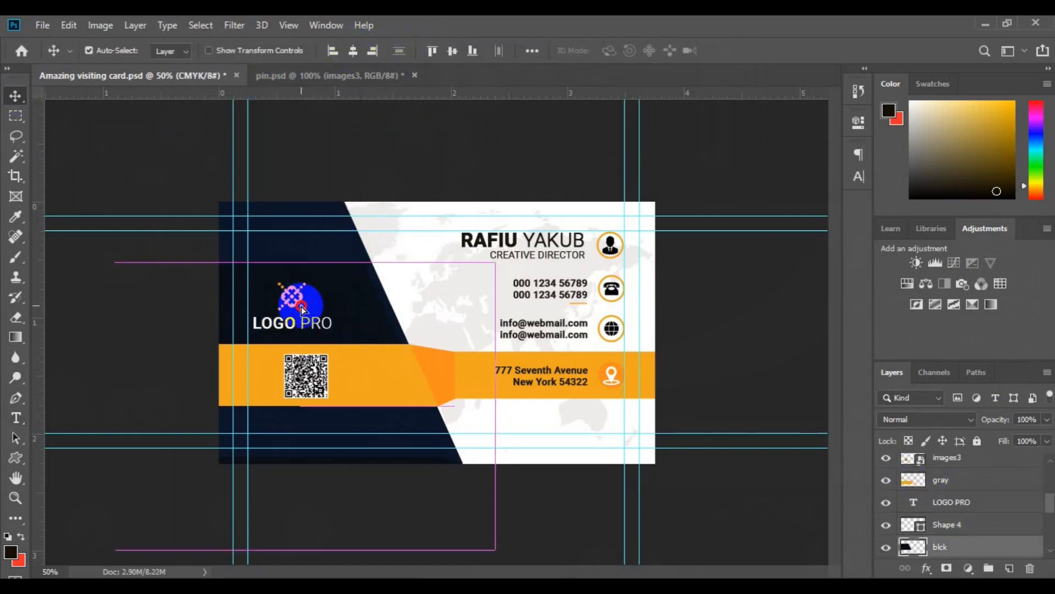
Scale the emblem and the "LOGO PRO" text up together to about 108%
{"action": "left_click", "coordinate": [960, 509]}
{"action": "left_click", "coordinate": [951, 529], "text": "shift"}
{"action": "key", "text": "ctrl+t"}
{"action": "key", "text": "Escape"}
{"action": "key", "text": "ctrl+t"}
{"action": "left_click_drag", "start_coordinate": [310, 322], "coordinate": [344, 327]}
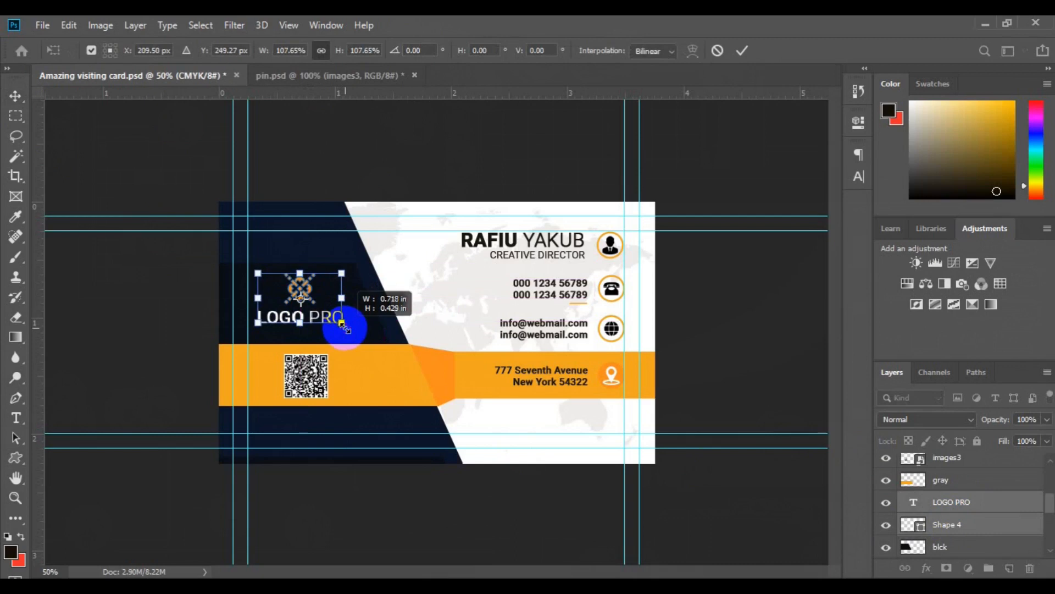